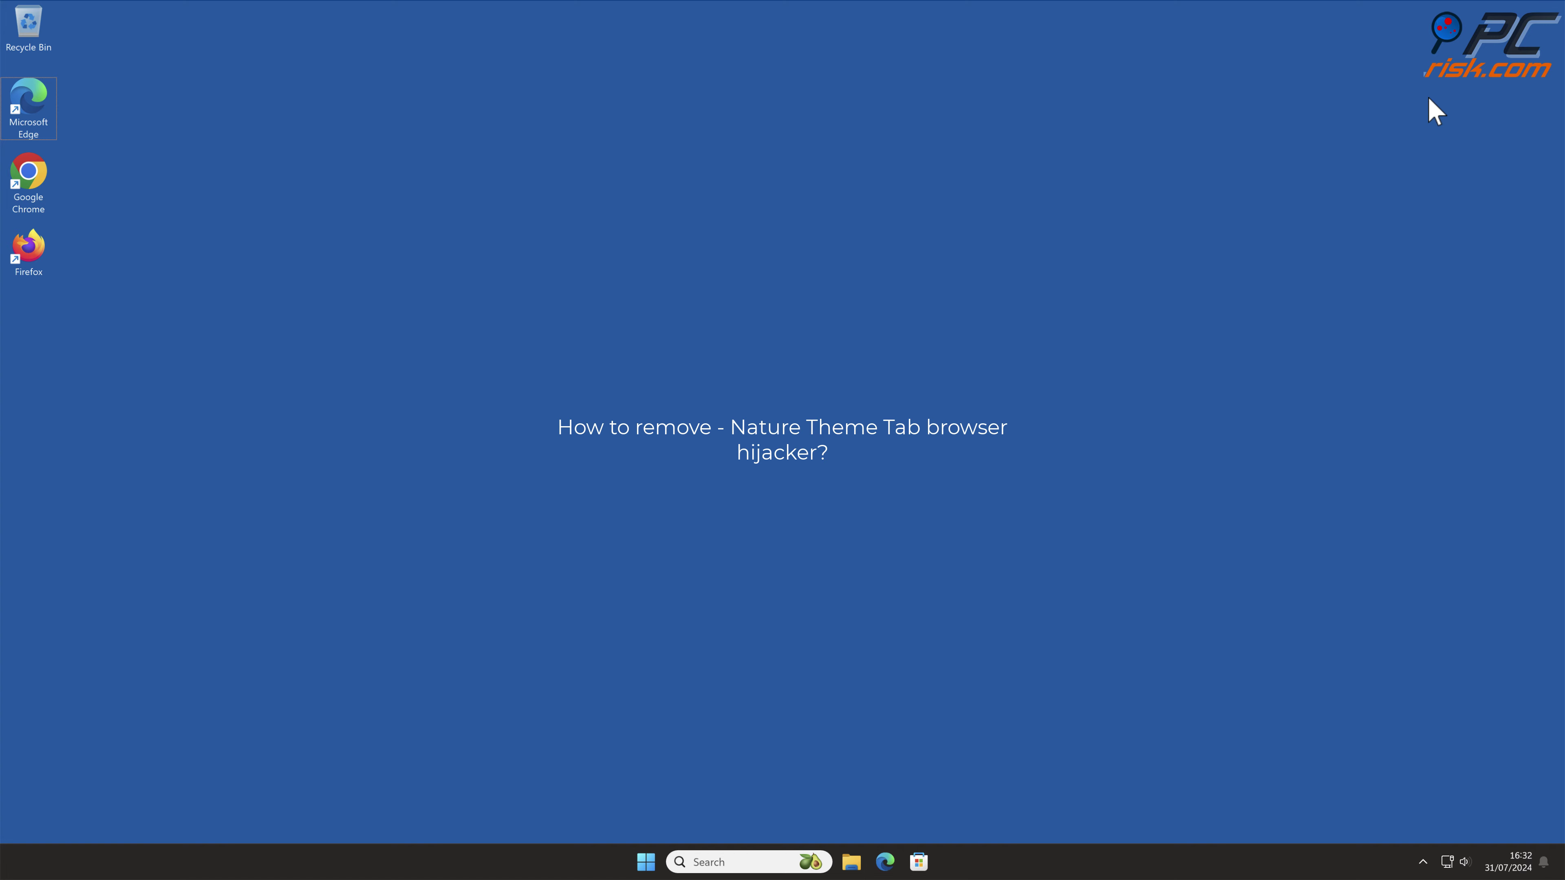
Launch Chrome and search 'testing search engine', which lands on a yandex.ru results page.
{"action": "double_click", "coordinate": [38, 180]}
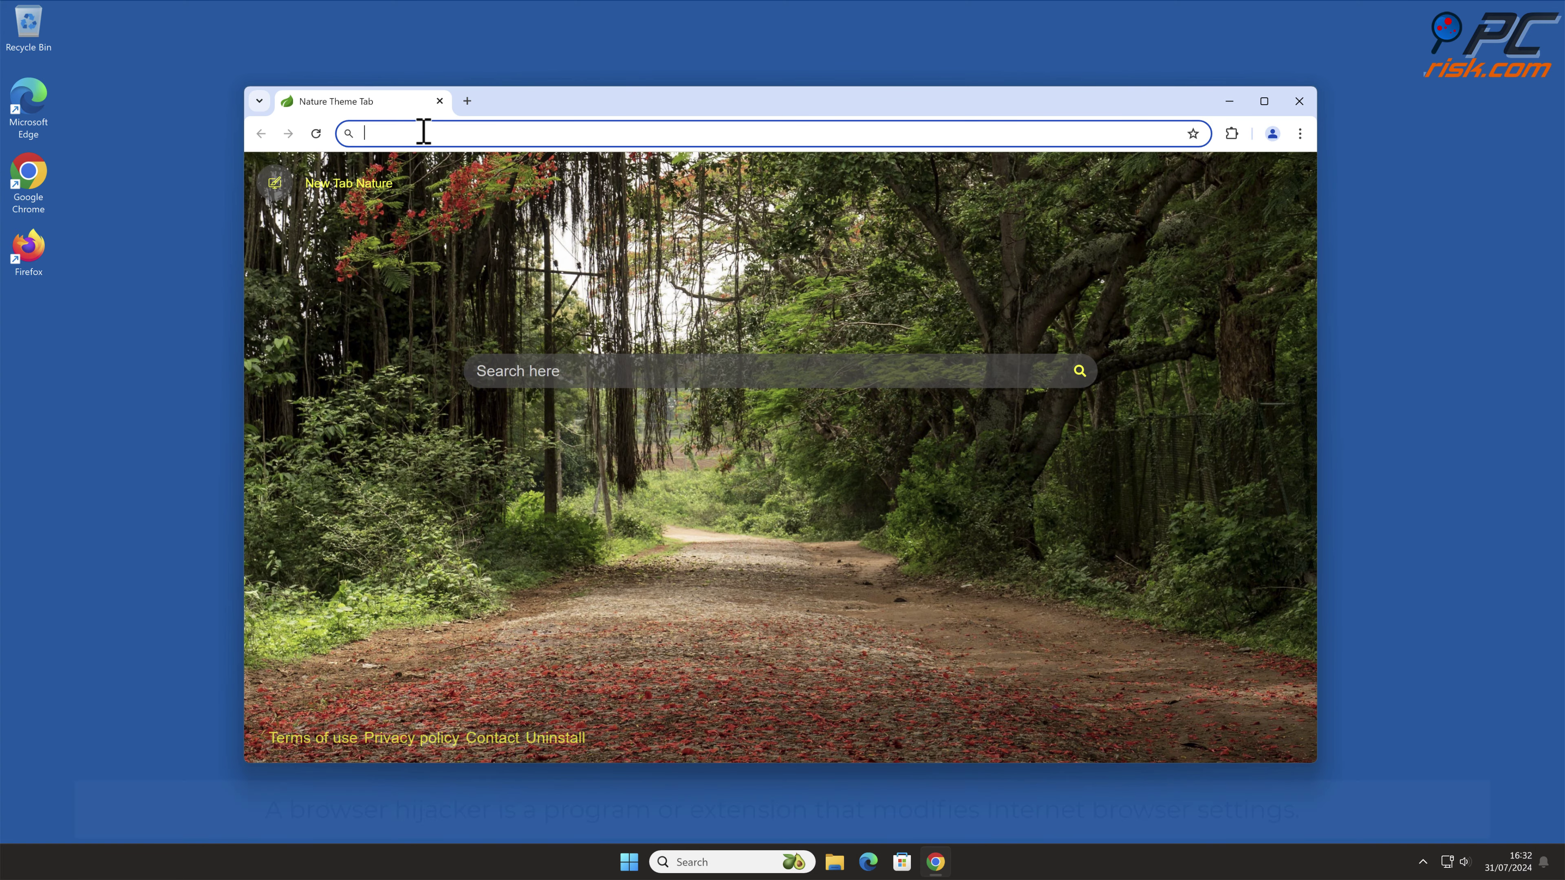
{"action": "type", "text": "testi"}
{"action": "type", "text": "ng search engi"}
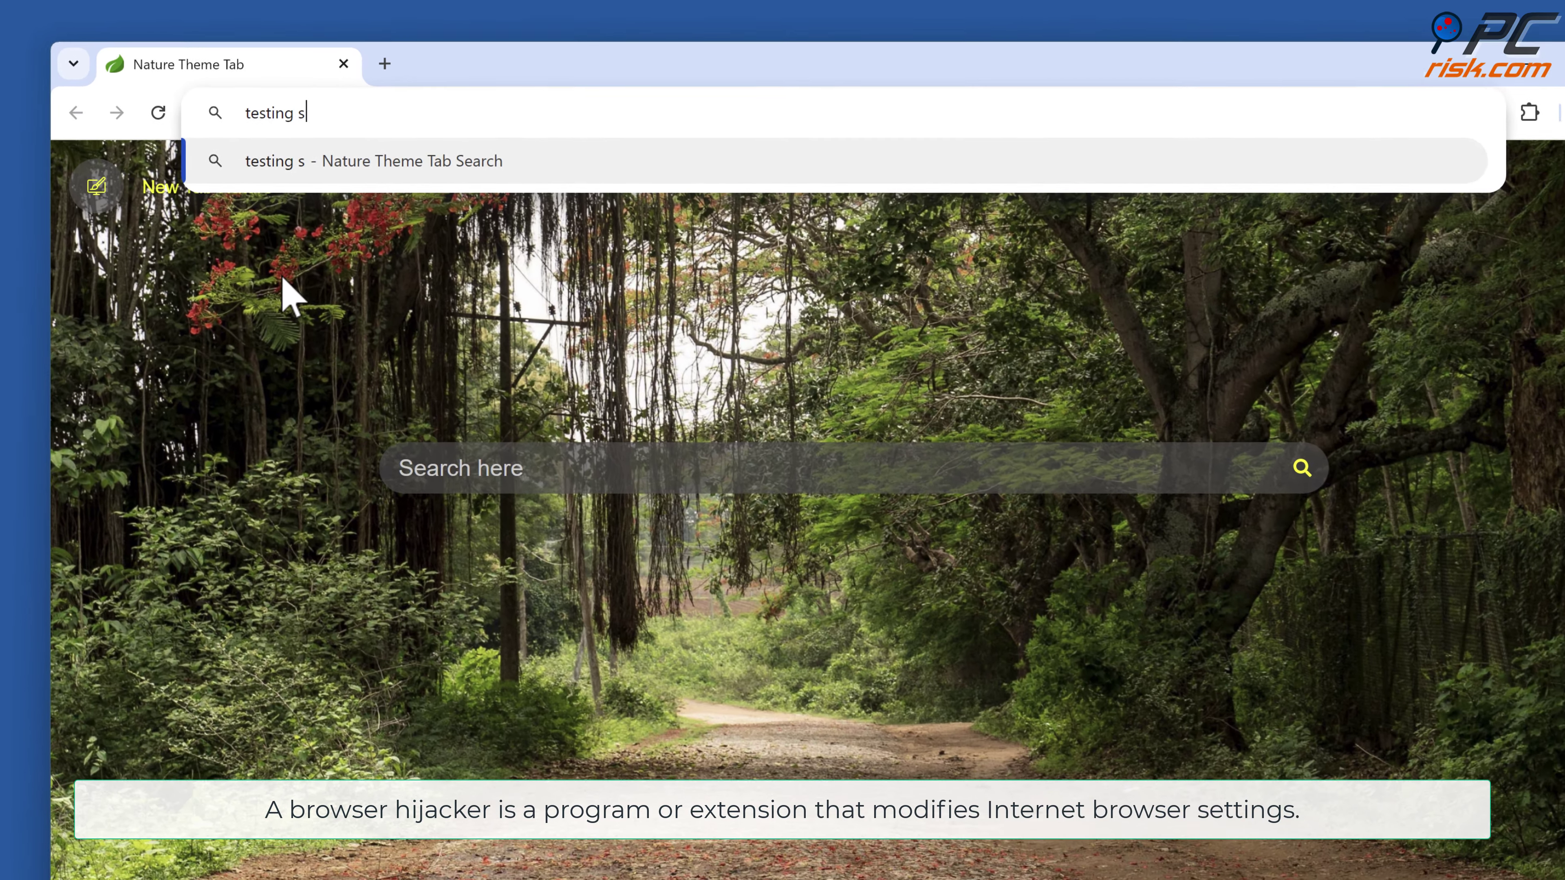
{"action": "type", "text": "ne"}
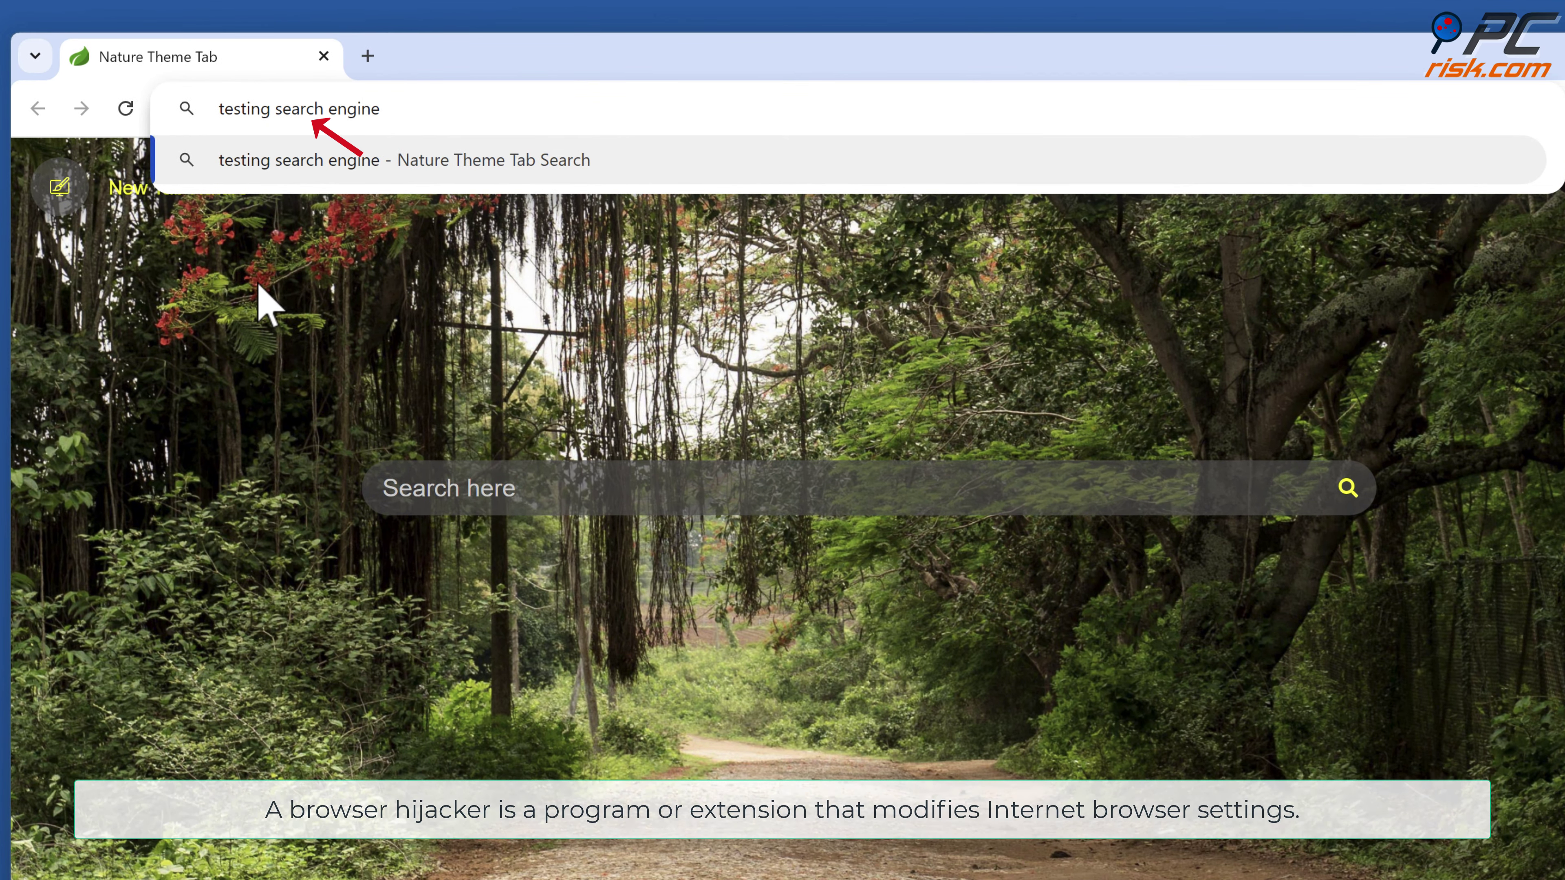
{"action": "key", "text": "Return"}
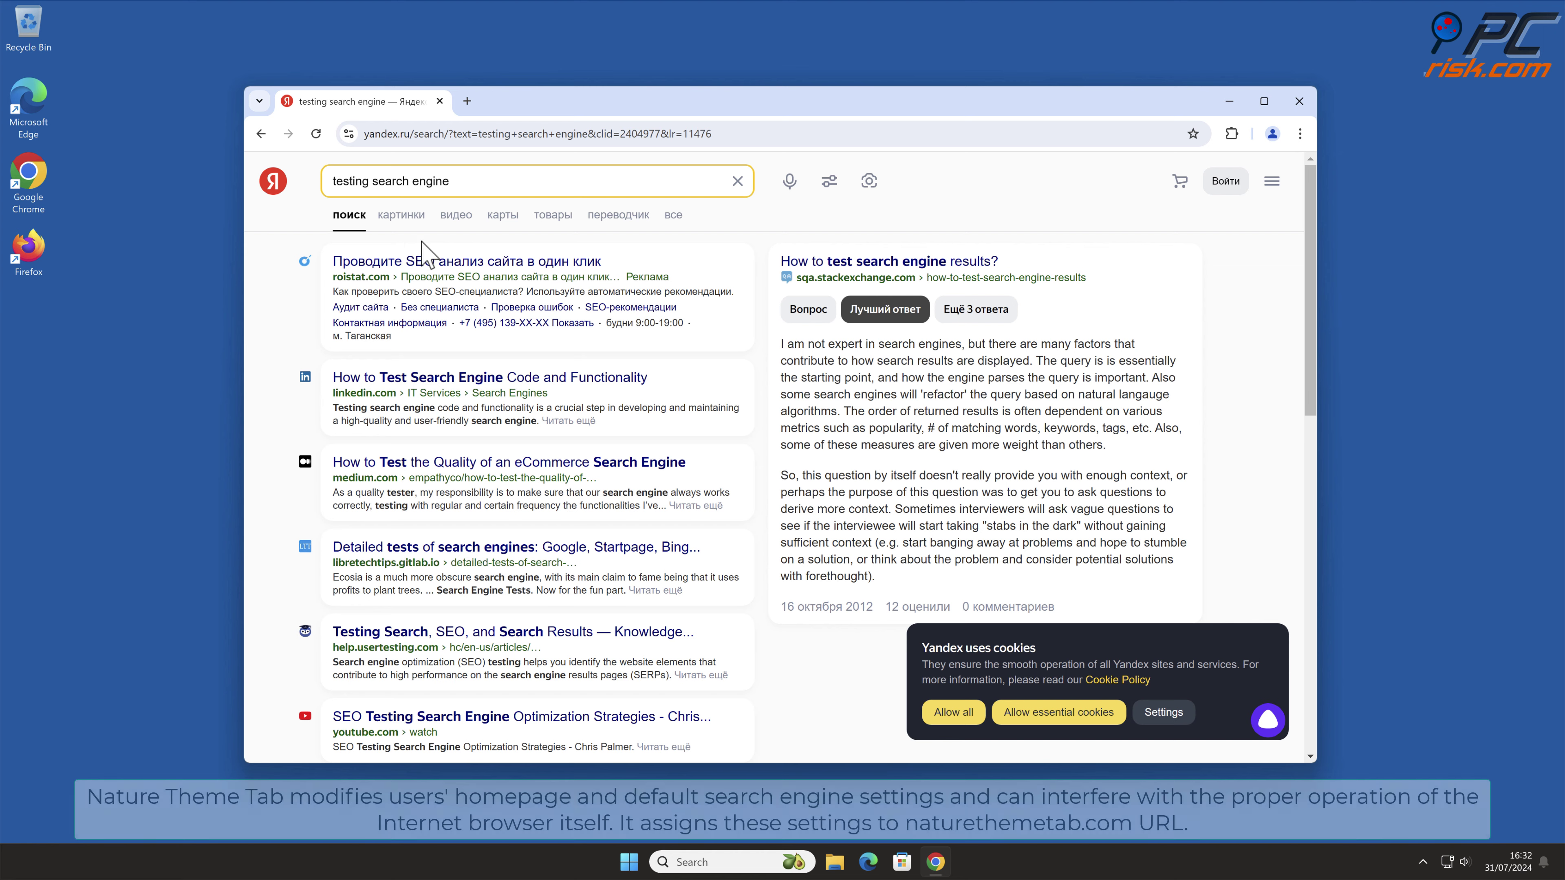
{"action": "mouse_move", "coordinate": [1314, 284]}
{"action": "left_mouse_down"}
{"action": "mouse_move", "coordinate": [1314, 619]}
{"action": "mouse_move", "coordinate": [1316, 277]}
{"action": "left_mouse_up"}
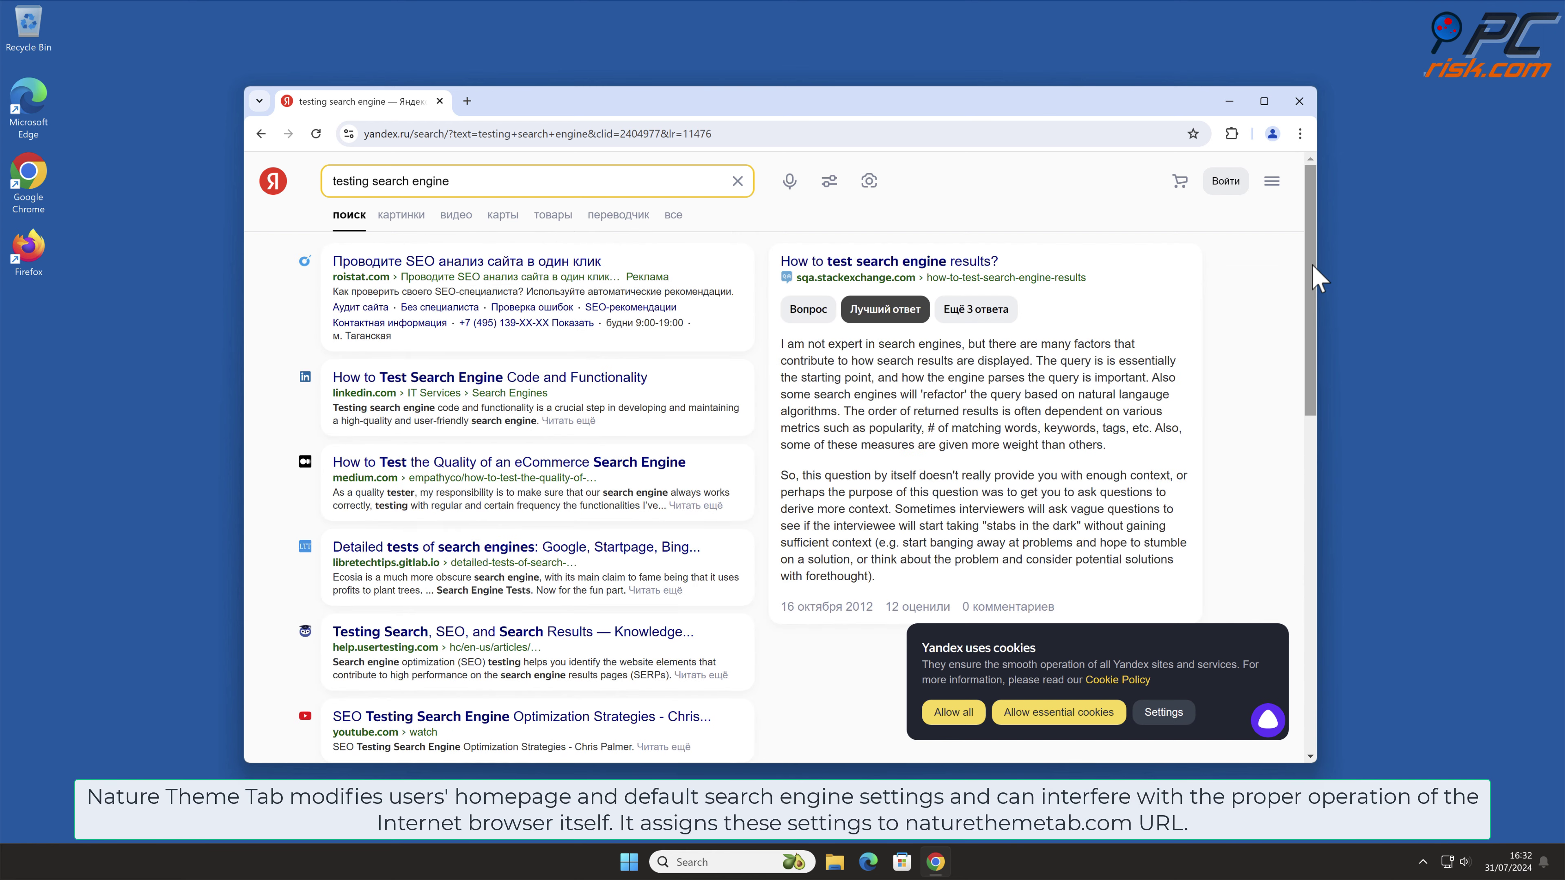
Check the enabled Nature Theme Tab on Chrome's Extensions page, then bring up Chrome's Settings.
{"action": "left_click", "coordinate": [1299, 133]}
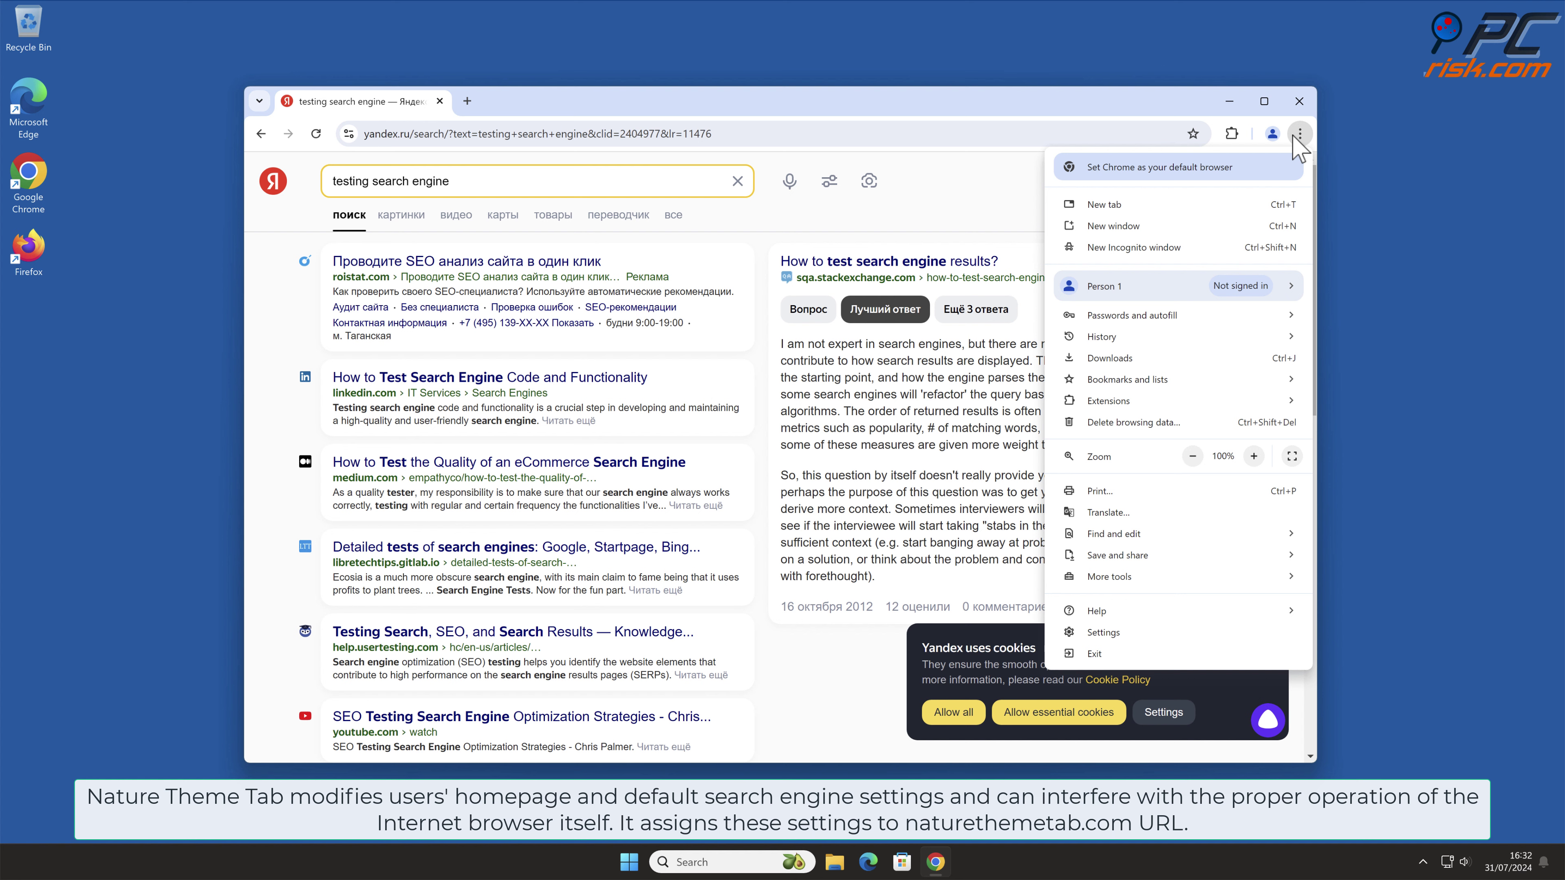
{"action": "mouse_move", "coordinate": [1168, 402]}
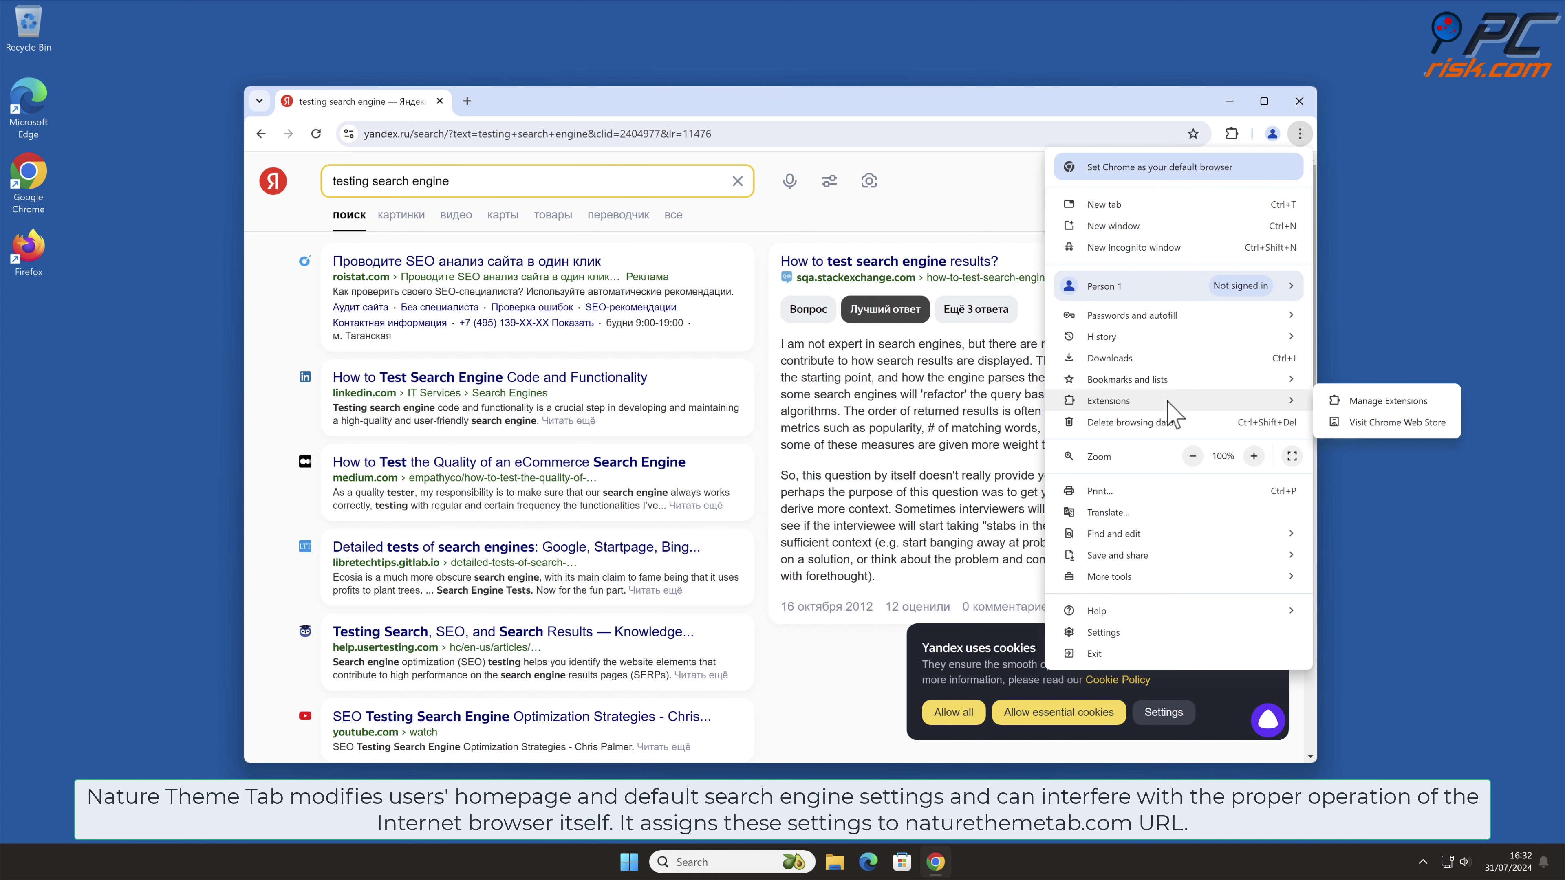
{"action": "left_click", "coordinate": [1428, 401]}
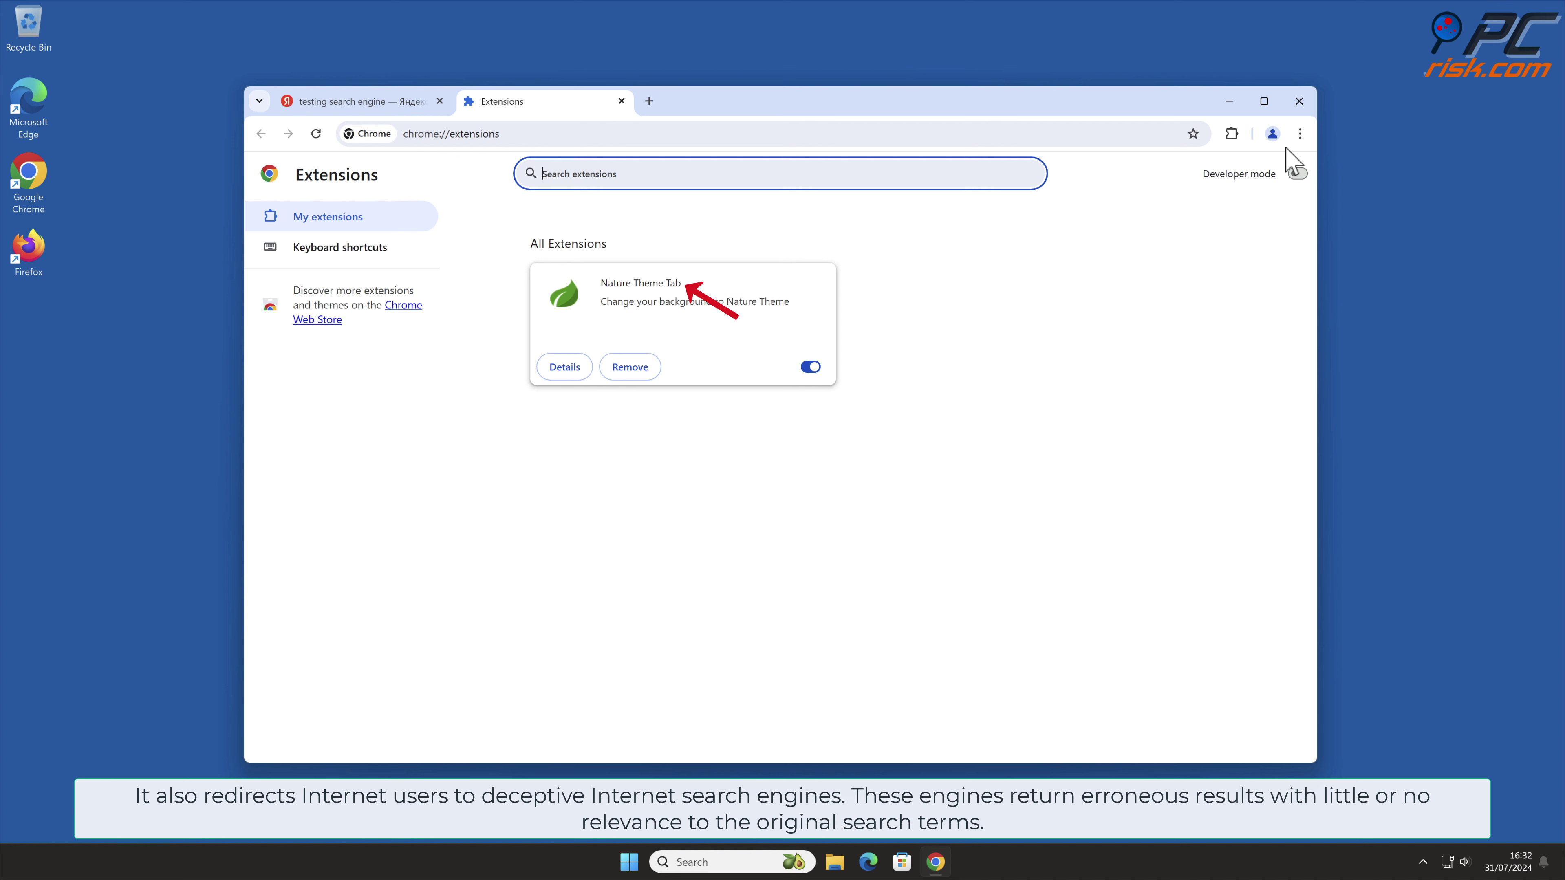
{"action": "left_click", "coordinate": [1299, 135]}
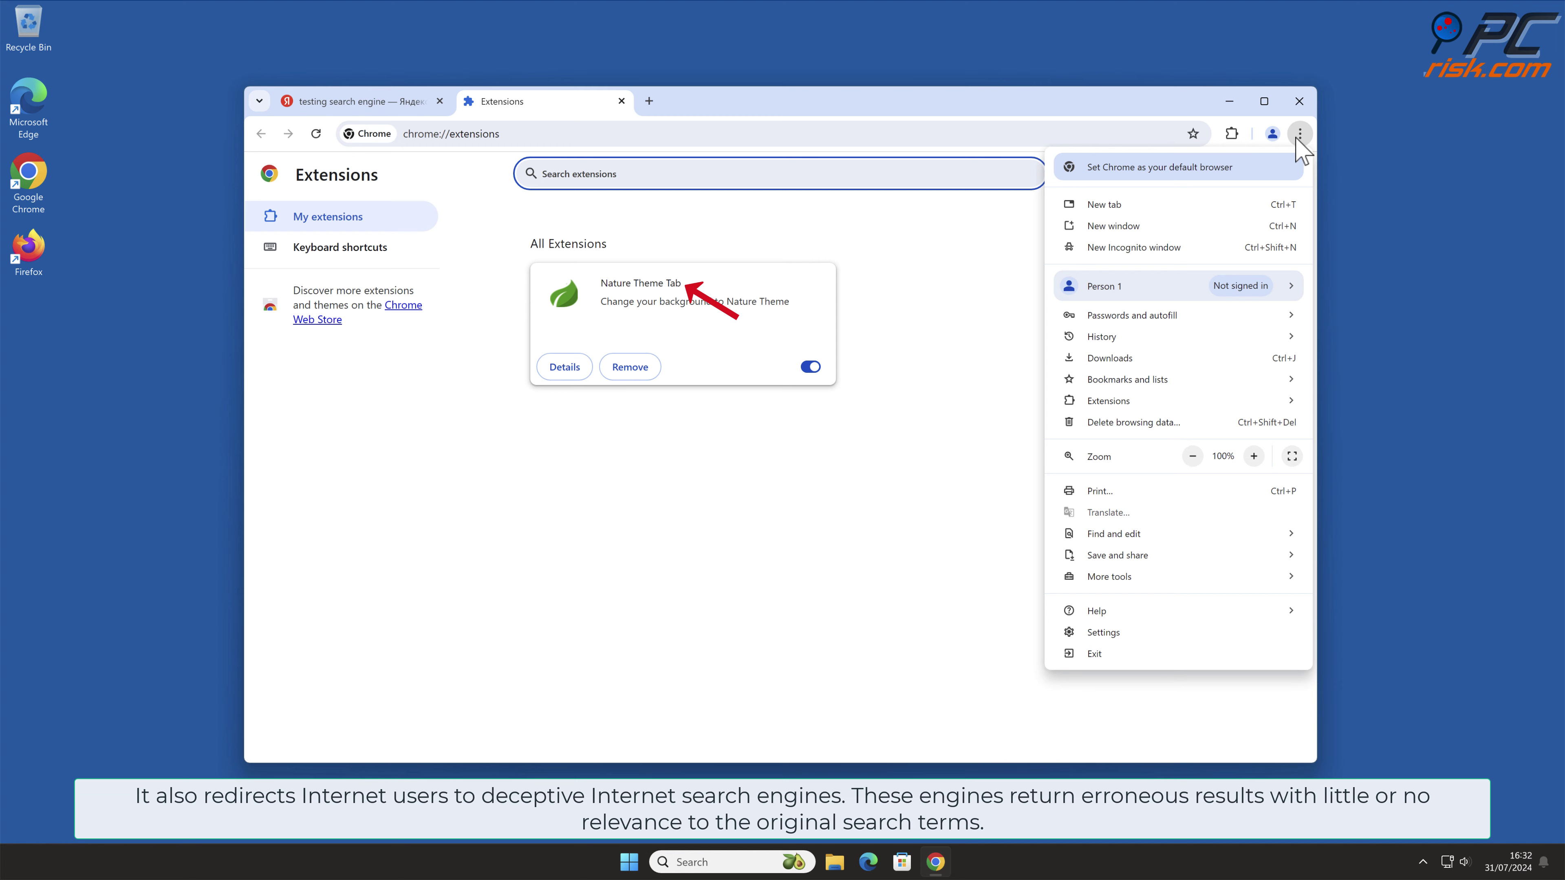
{"action": "left_click", "coordinate": [1165, 635]}
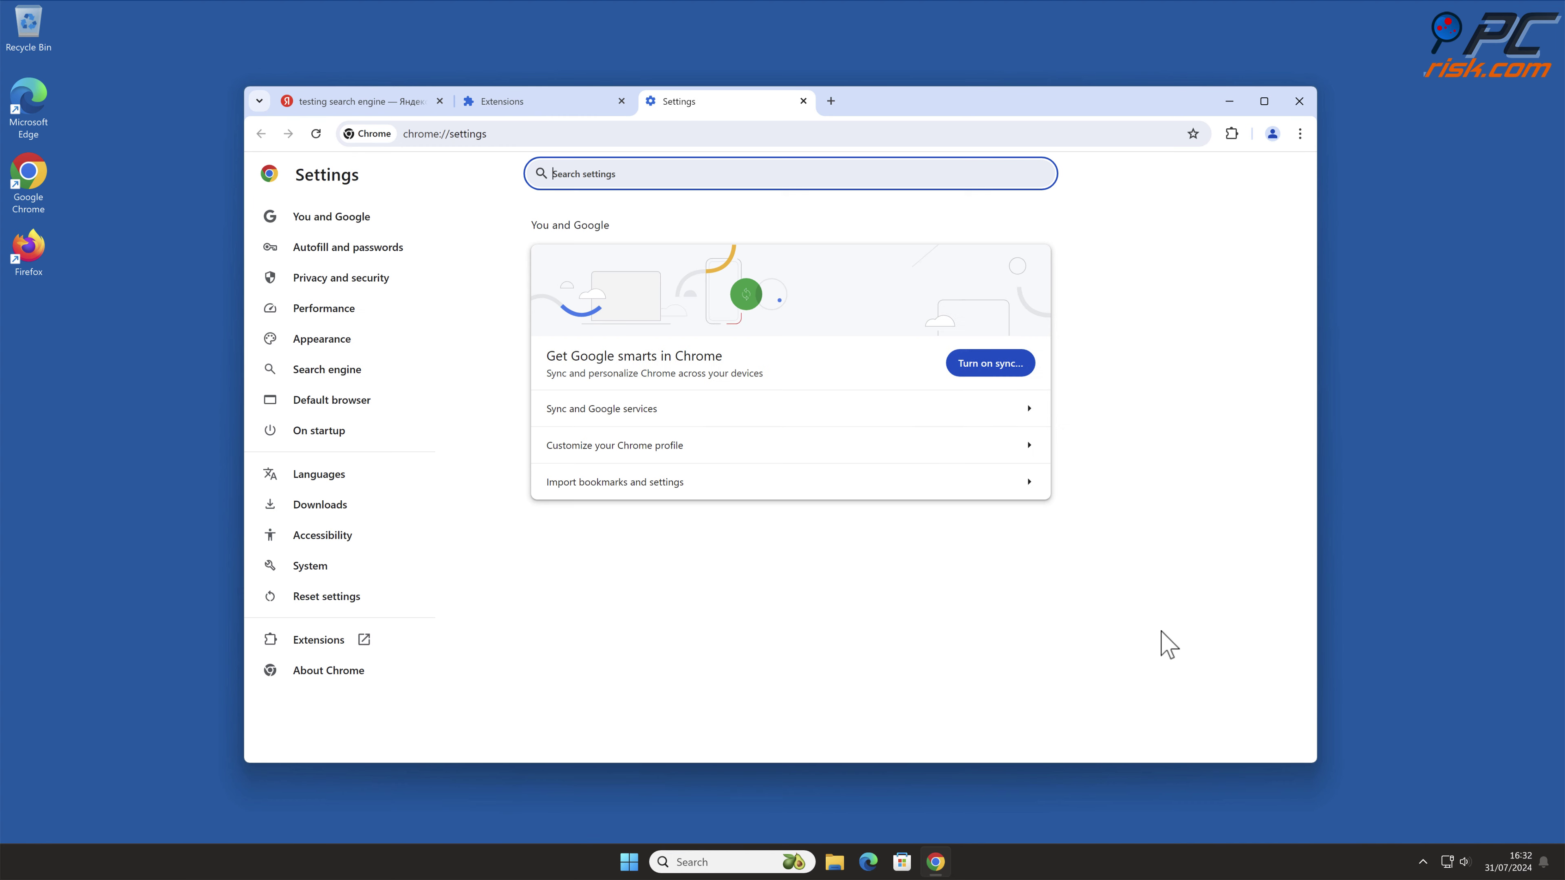
Scroll the search engine list showing Nature Theme Tab as default, then close Chrome.
{"action": "left_click", "coordinate": [382, 376]}
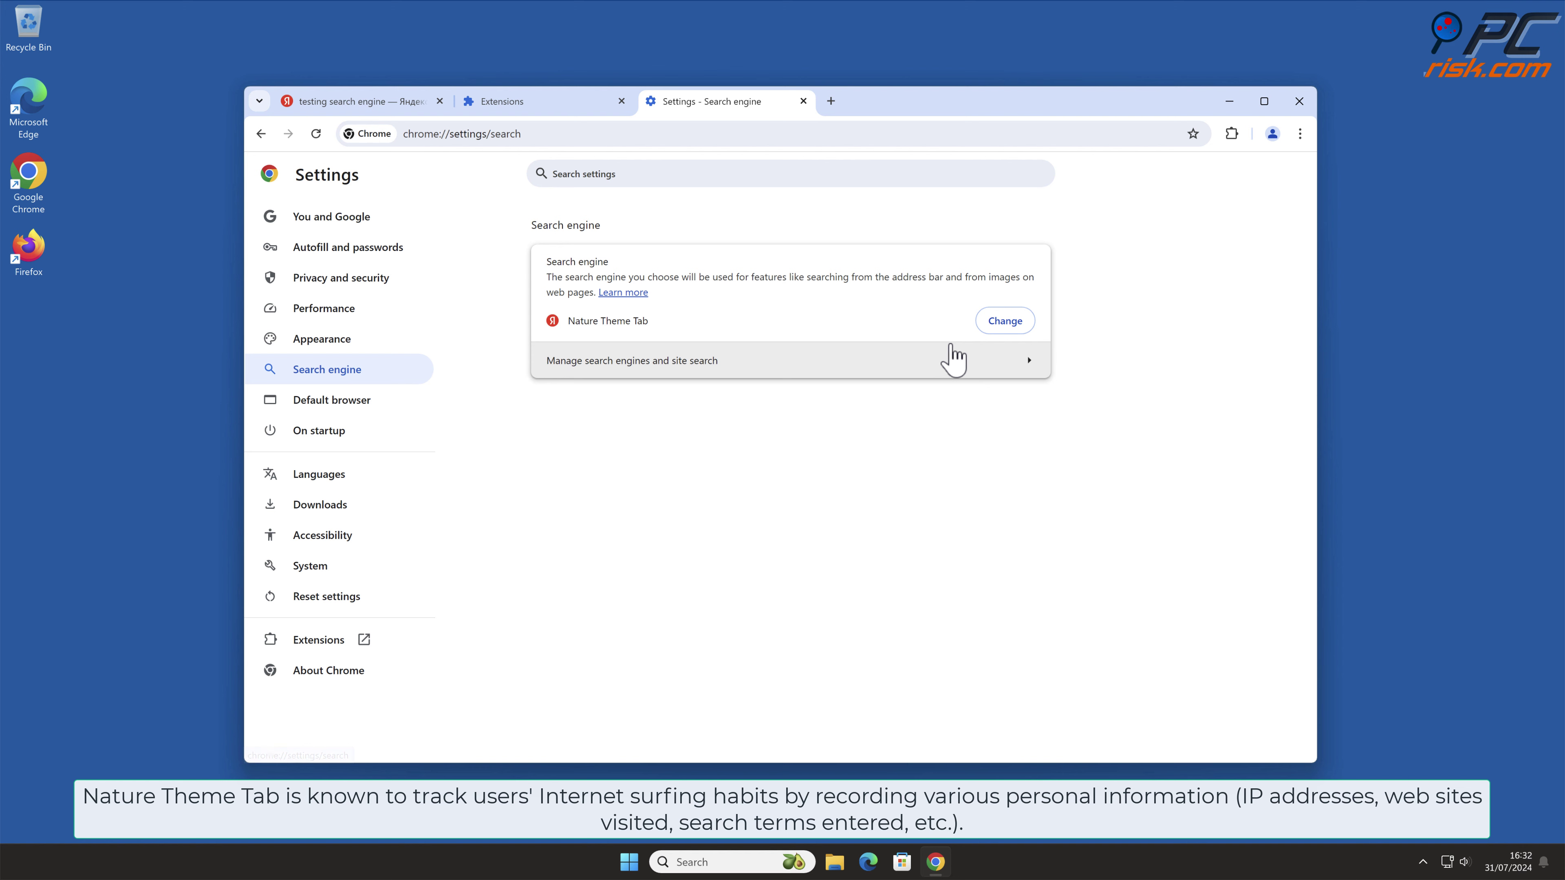
{"action": "left_click", "coordinate": [1019, 362]}
{"action": "left_click_drag", "start_coordinate": [1311, 290], "coordinate": [1291, 429]}
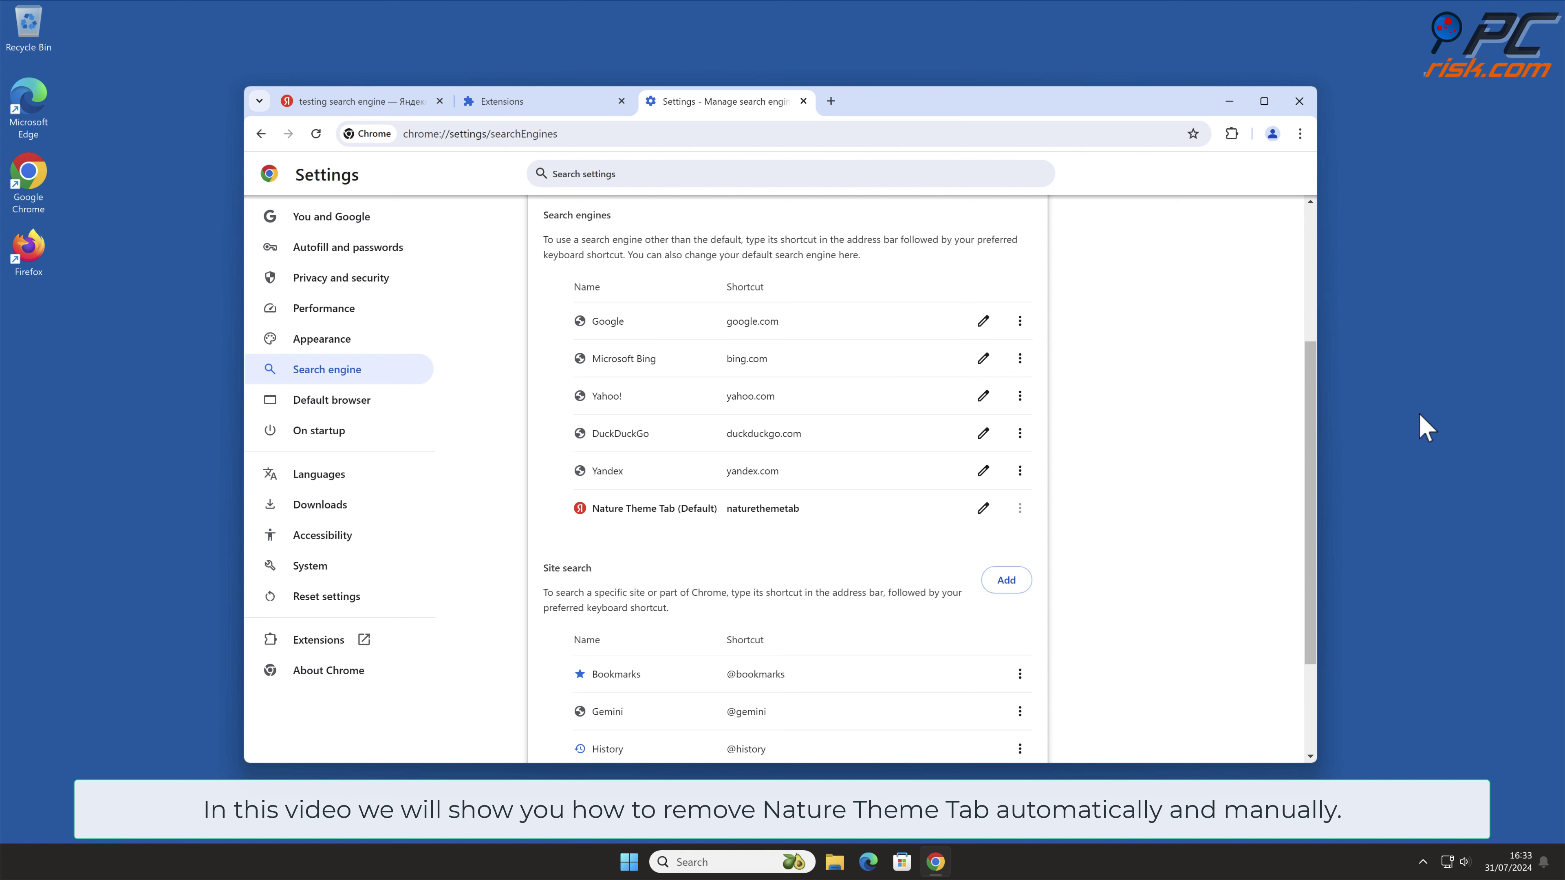
{"action": "left_click", "coordinate": [1300, 102]}
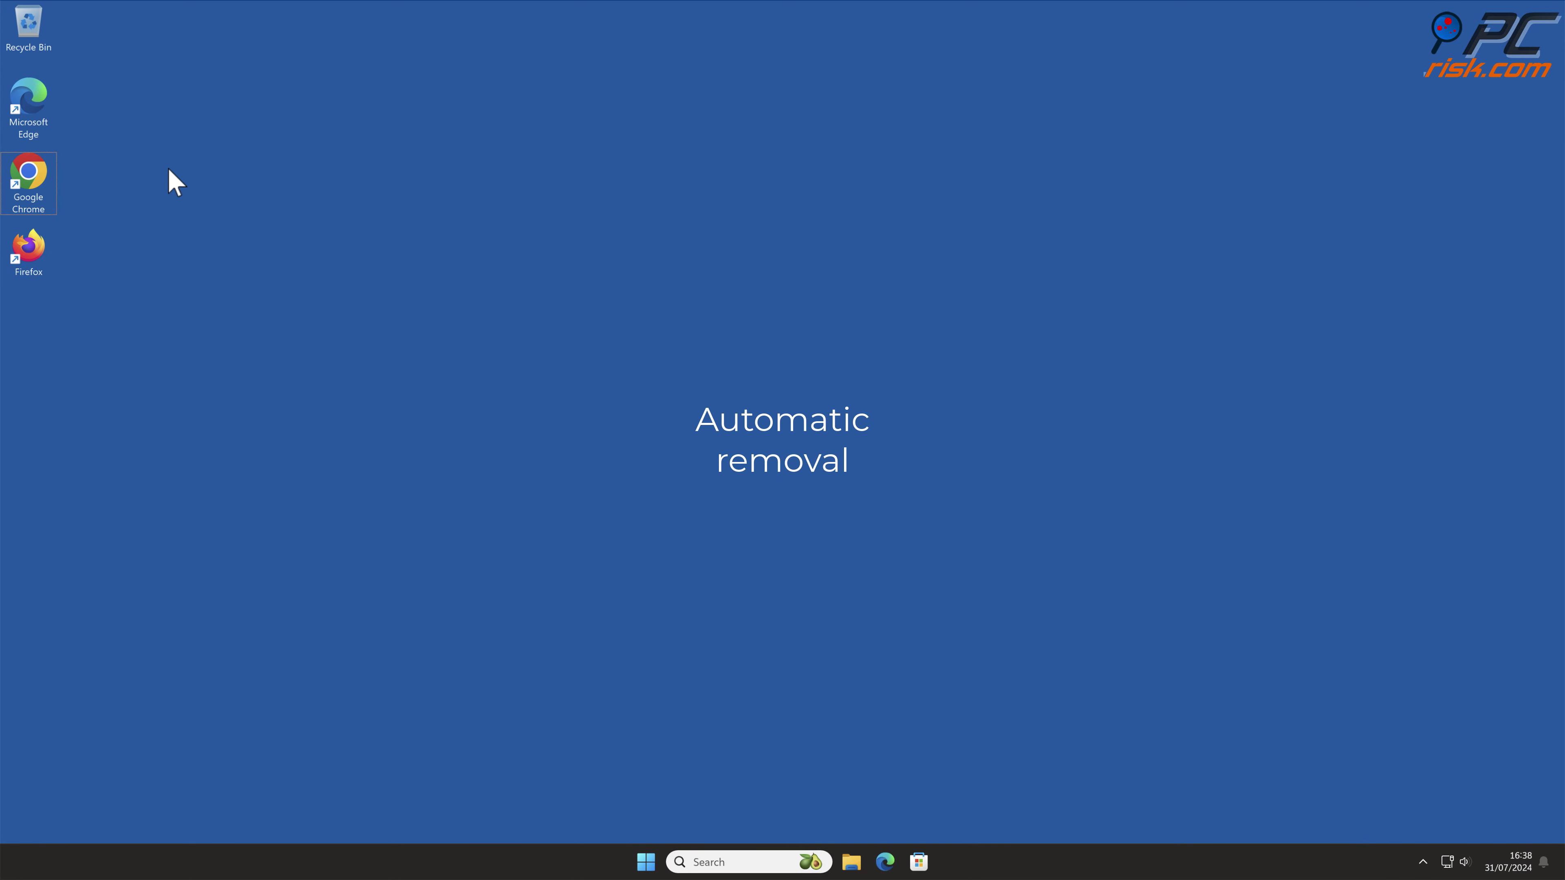
{"action": "double_click", "coordinate": [34, 178]}
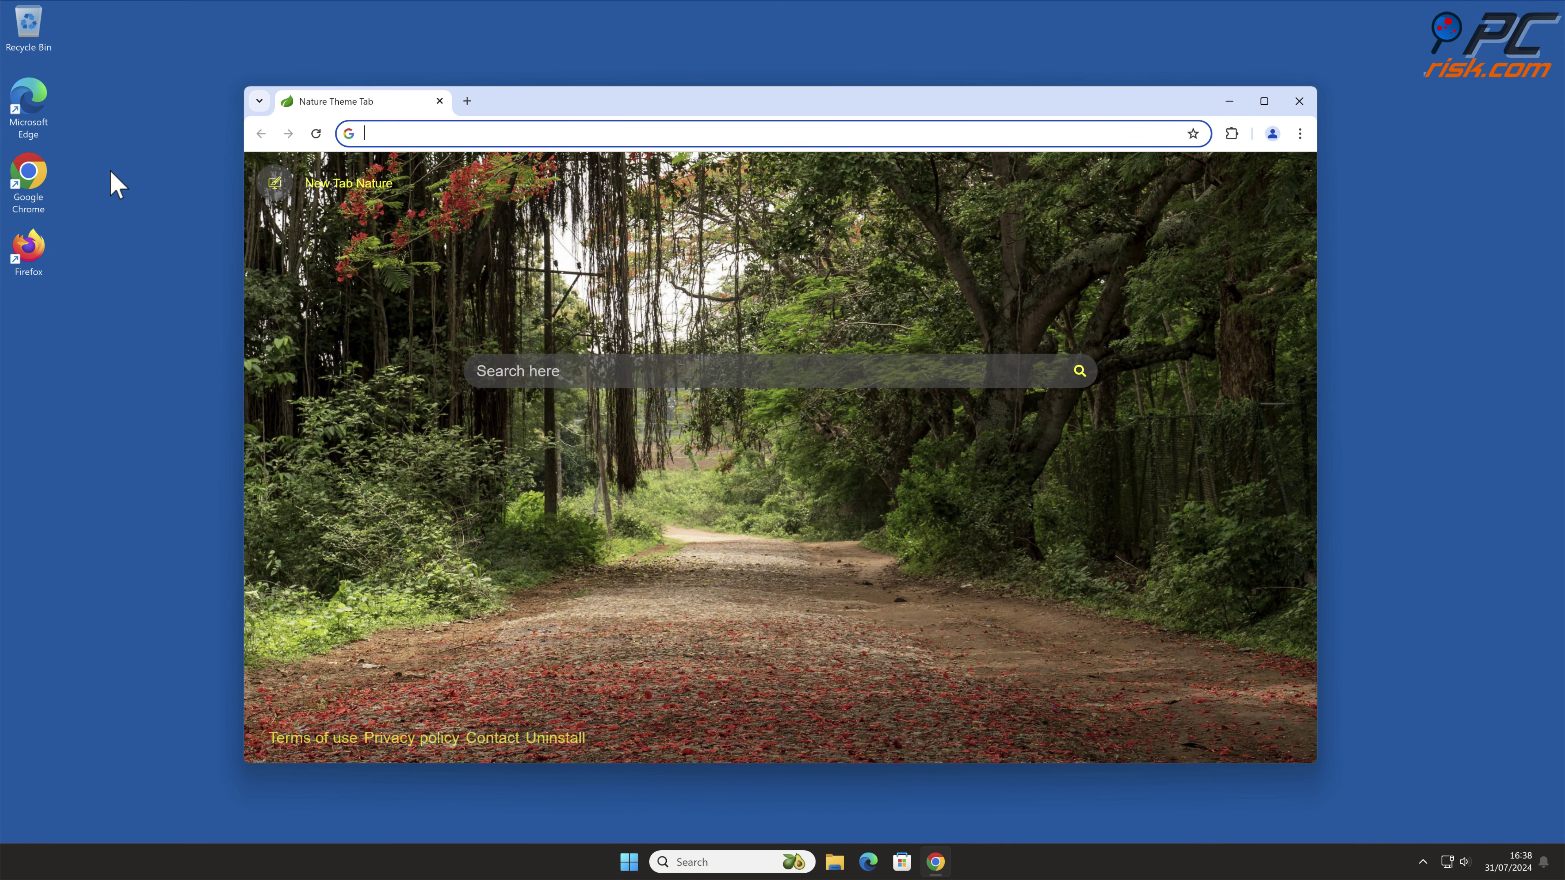
{"action": "type", "text": "w"}
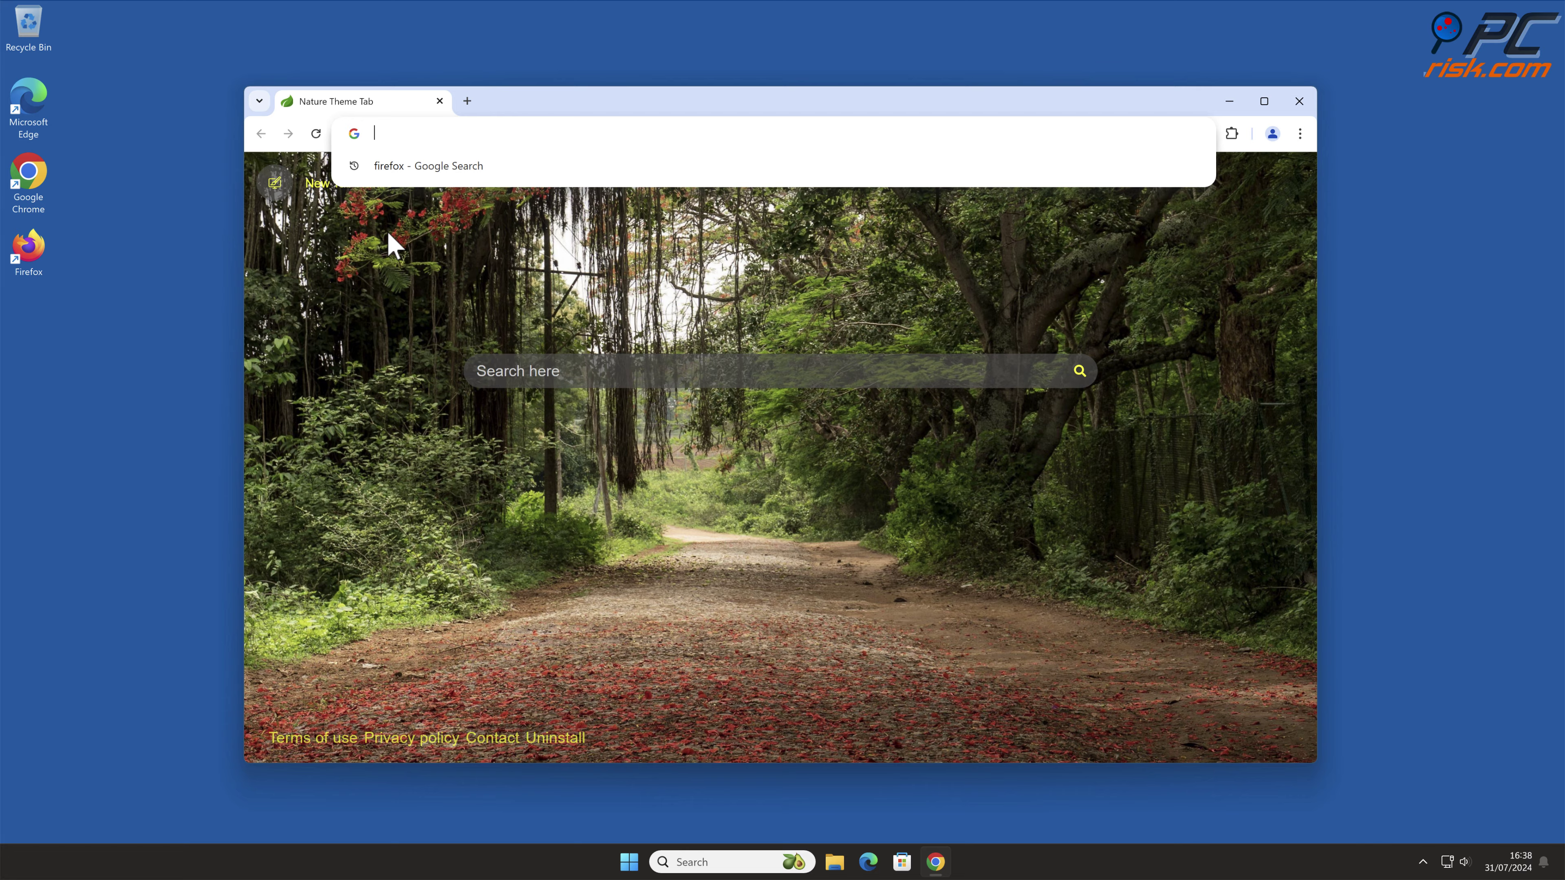
{"action": "type", "text": "ww.combocleane"}
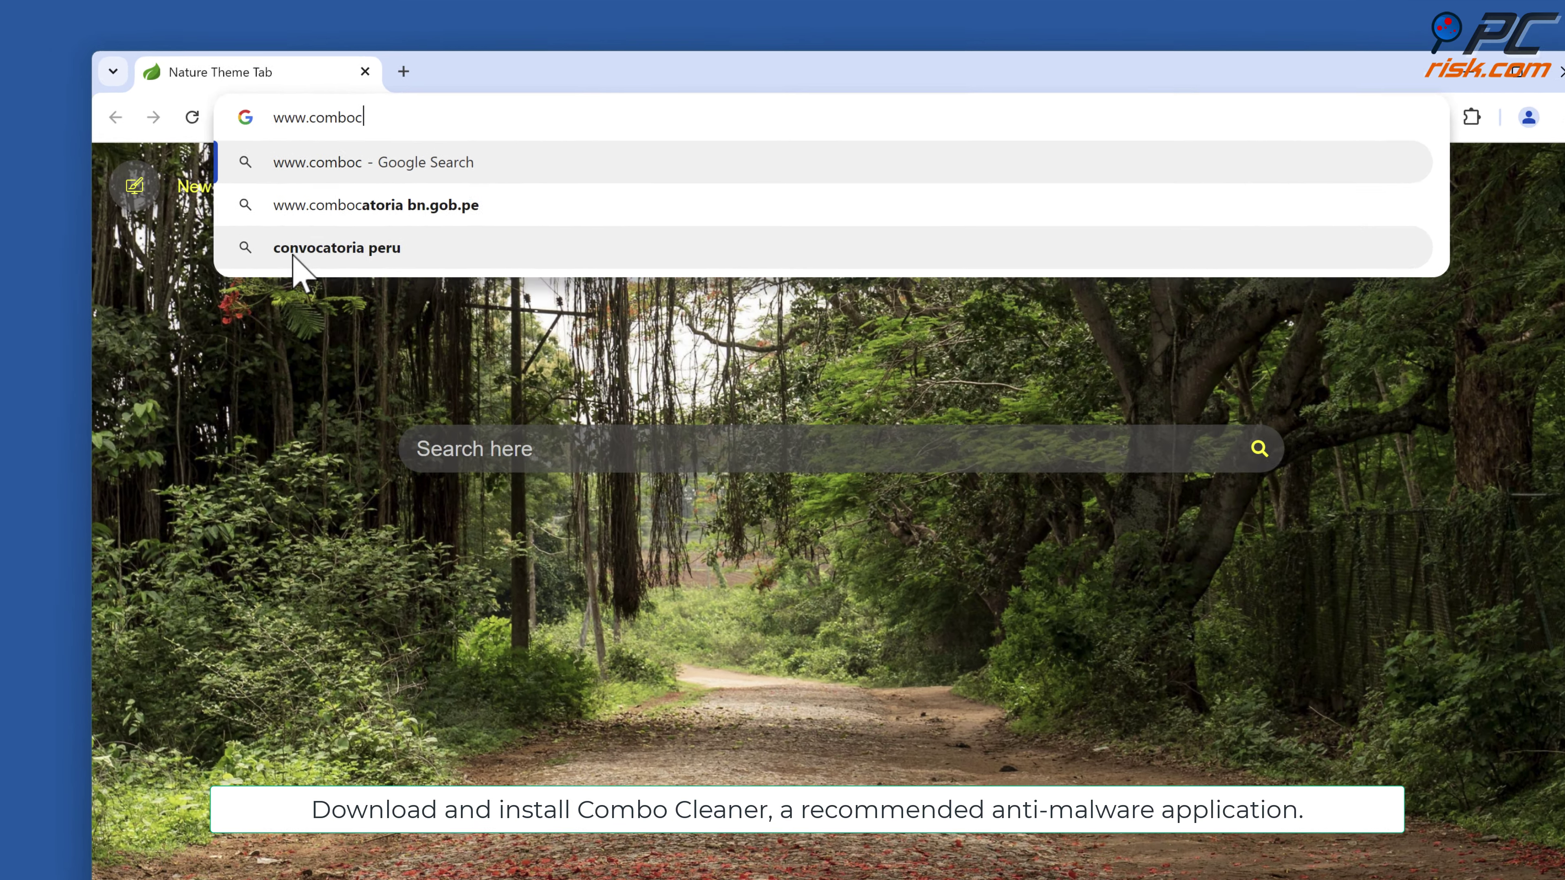
{"action": "type", "text": "r.co"}
{"action": "key", "text": "Return"}
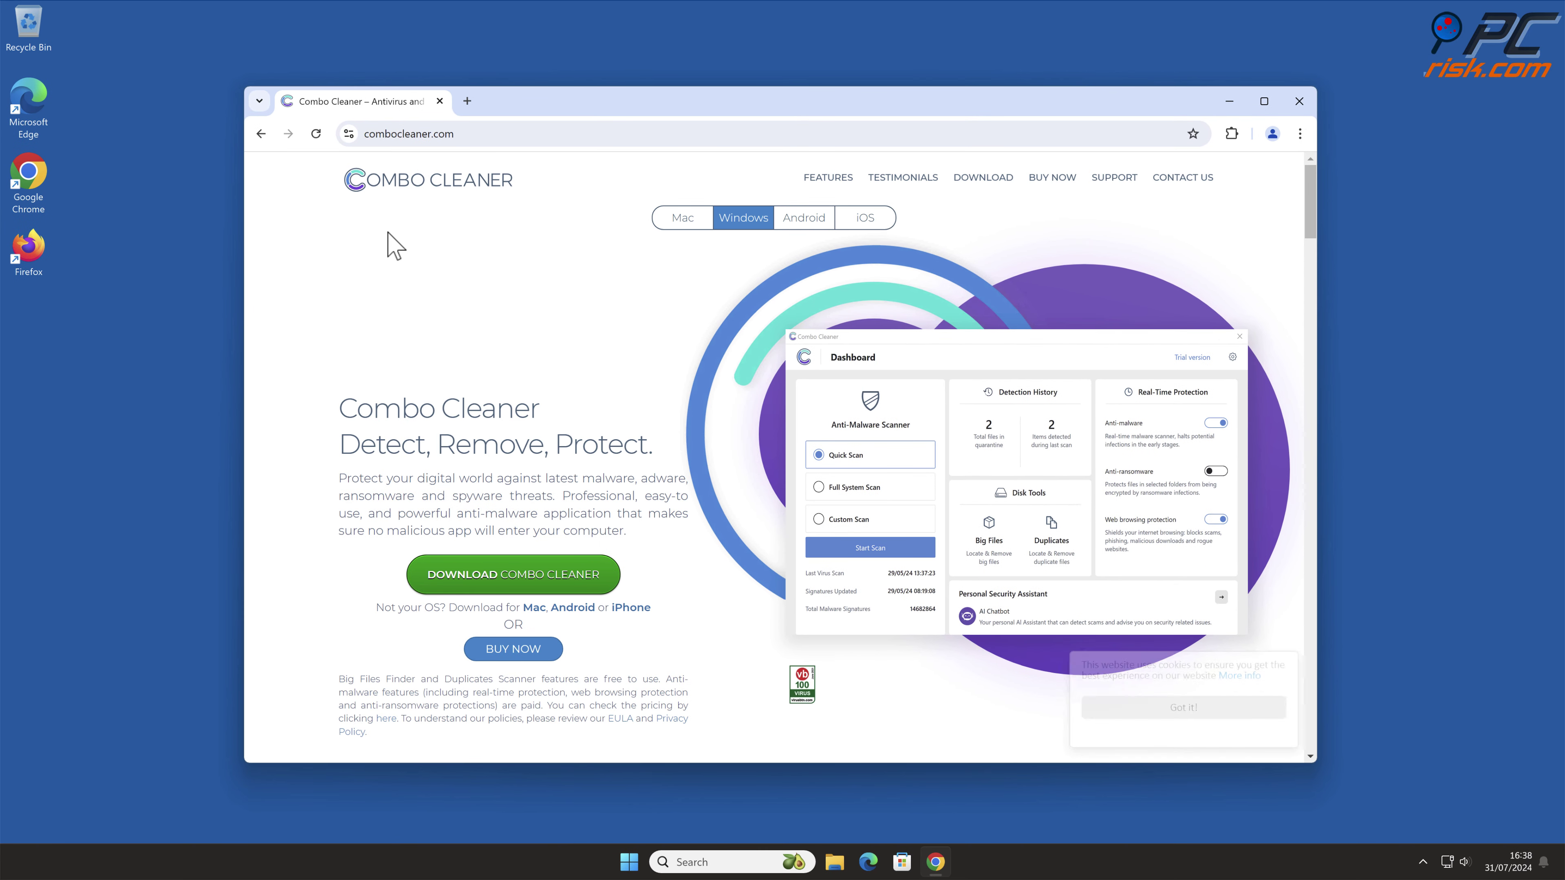
Download and run CCSetup.exe, approve the UAC prompt, and finish installing Combo Cleaner.
{"action": "left_click", "coordinate": [515, 572]}
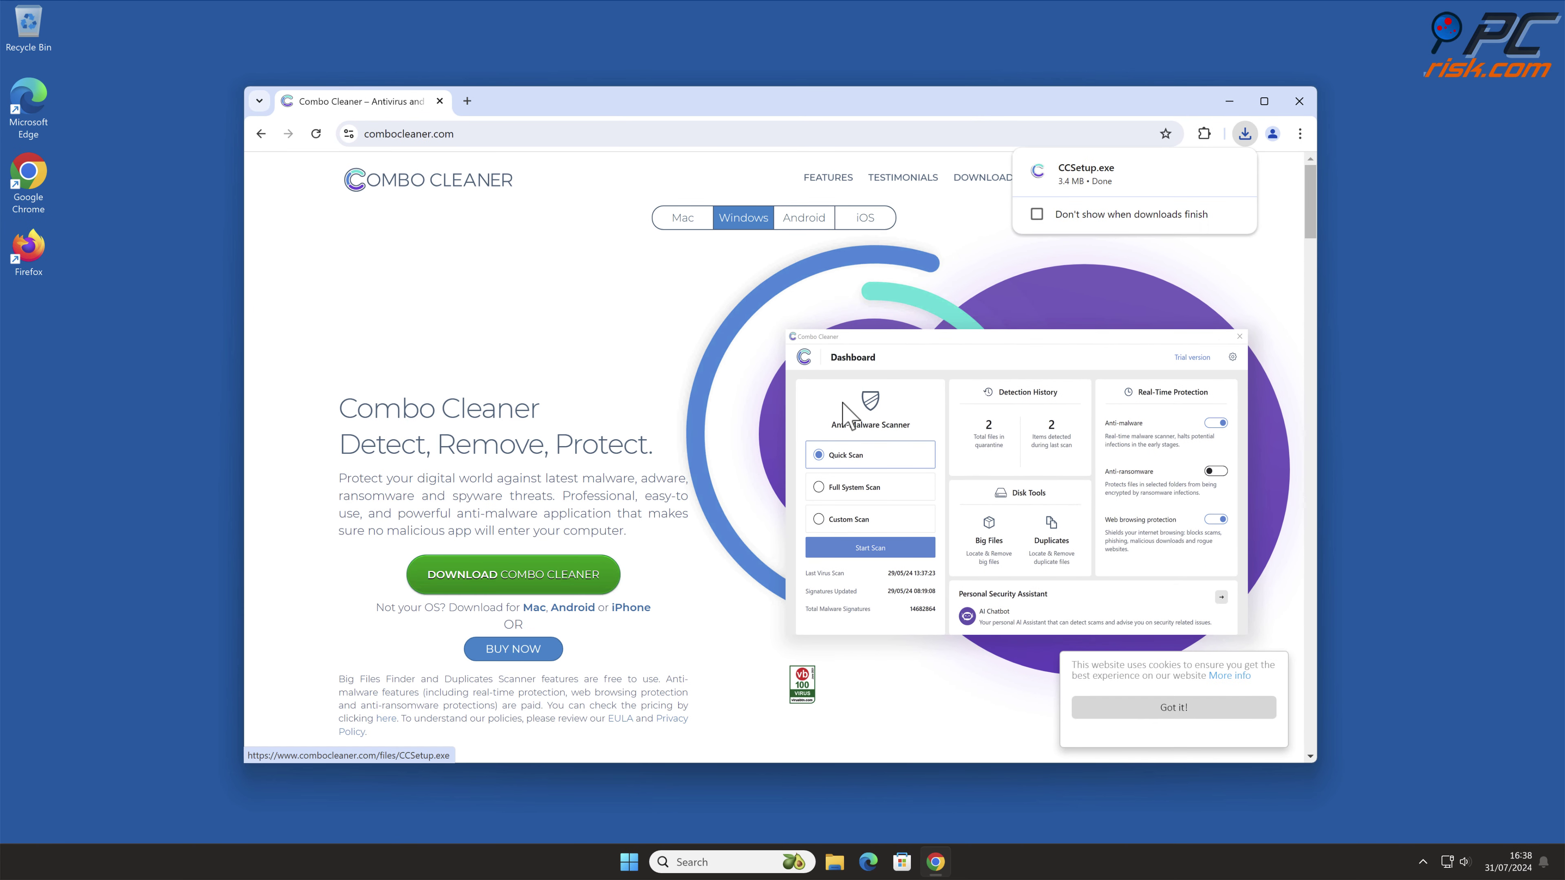
{"action": "left_click", "coordinate": [1111, 180]}
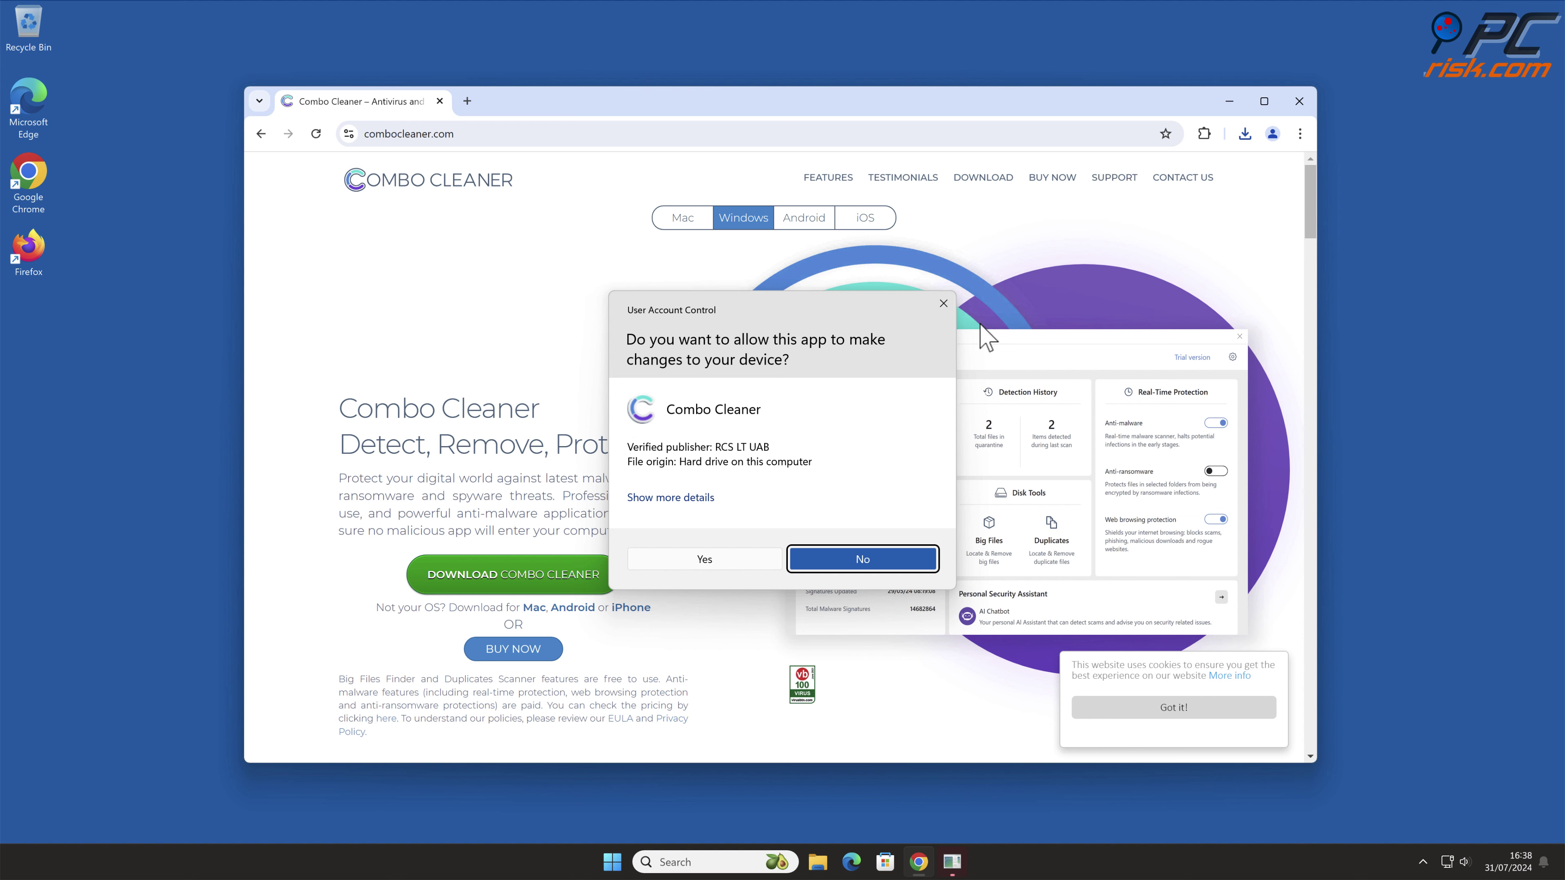
{"action": "left_click", "coordinate": [715, 565]}
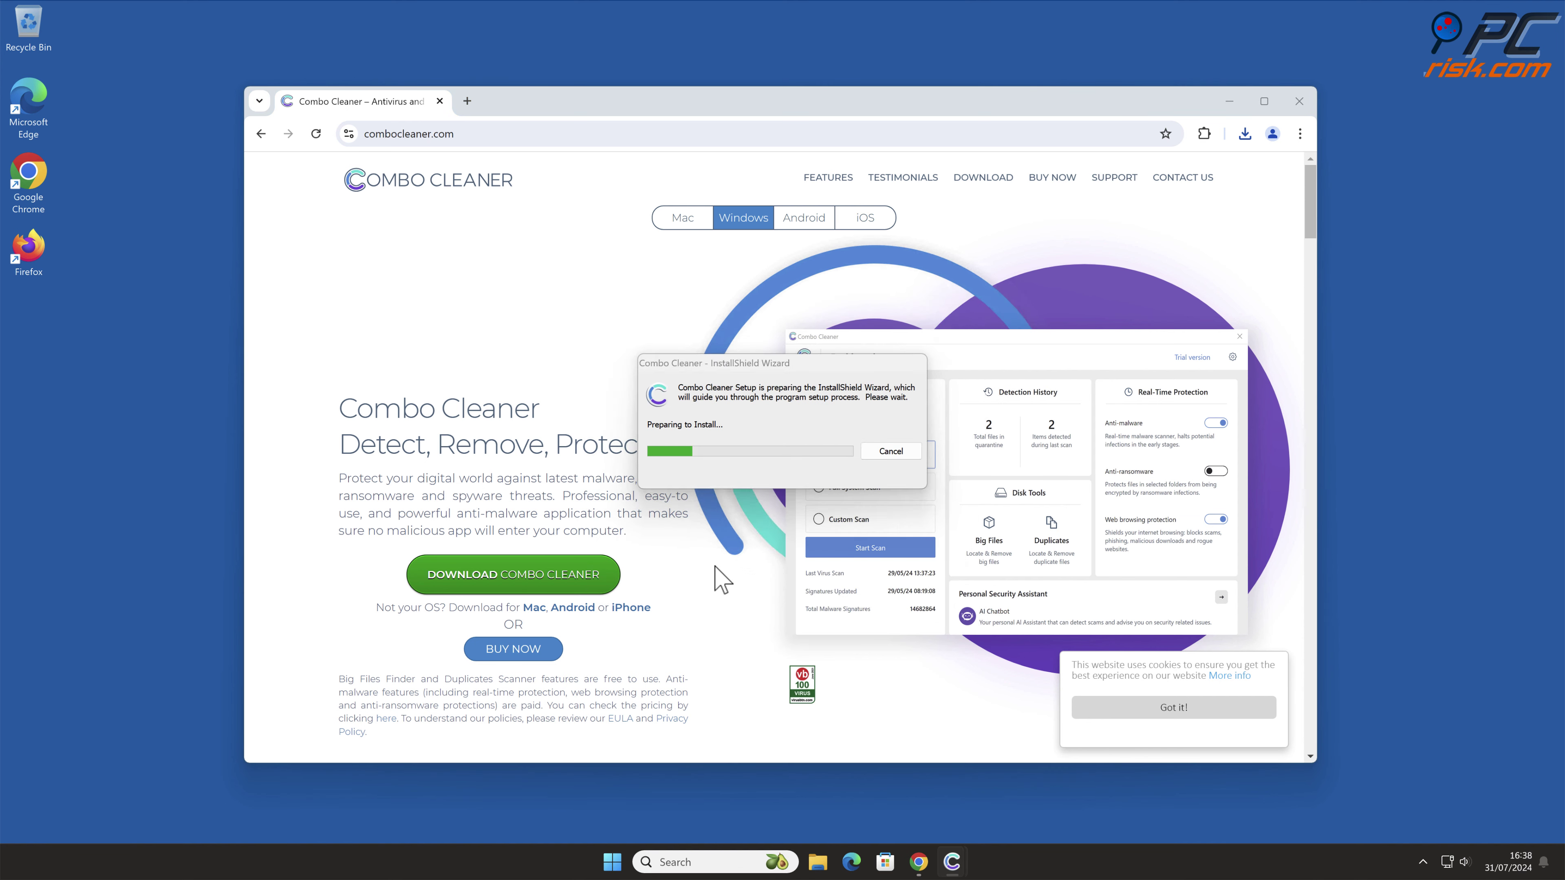
{"action": "left_click", "coordinate": [881, 610]}
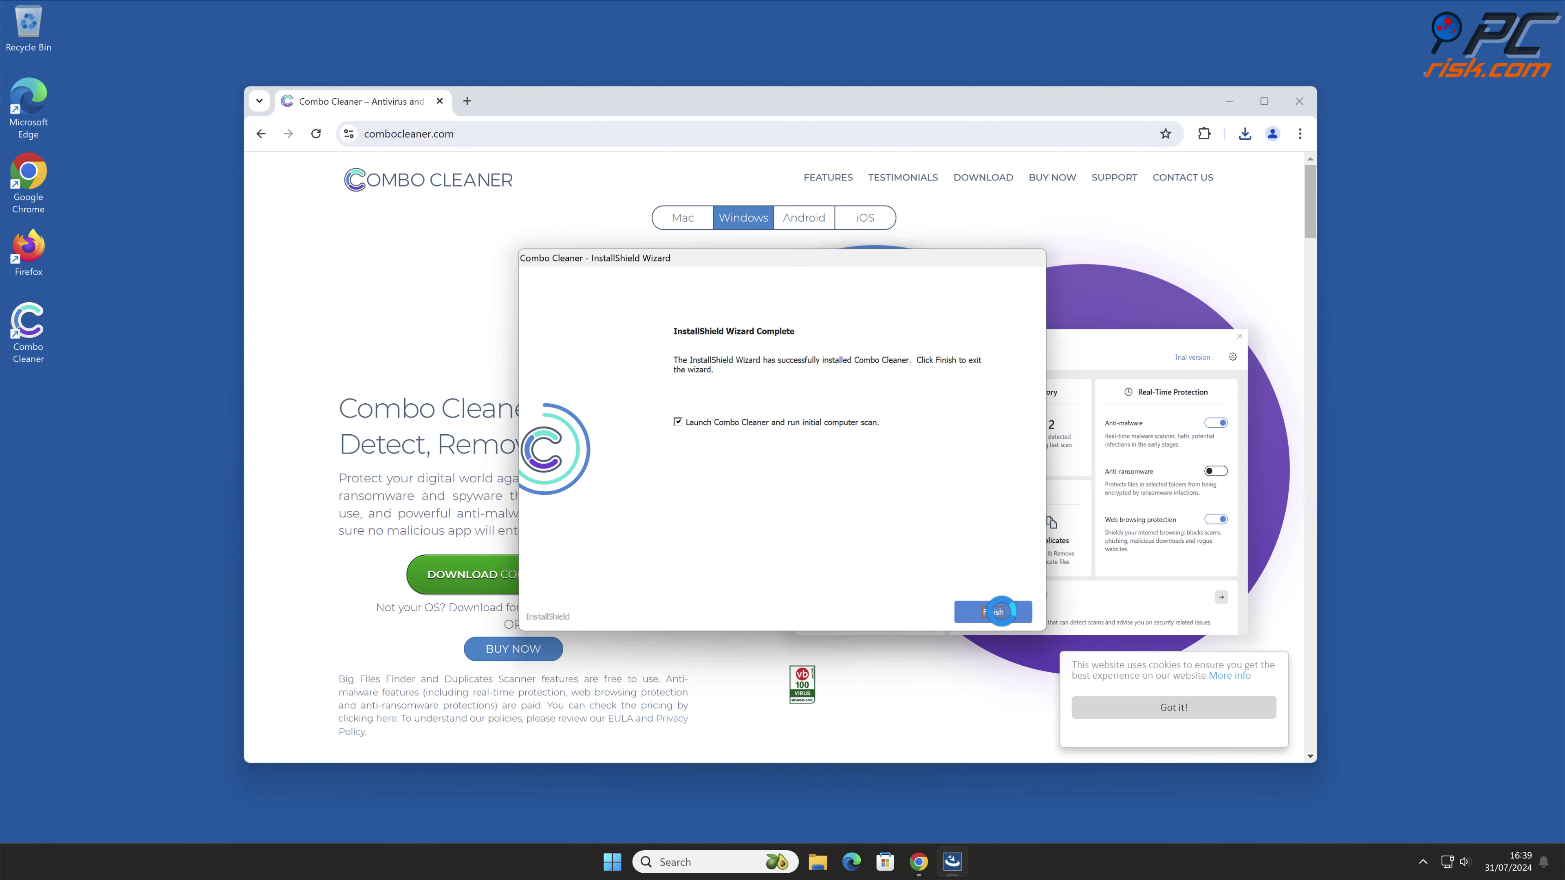
{"action": "left_click", "coordinate": [1001, 612]}
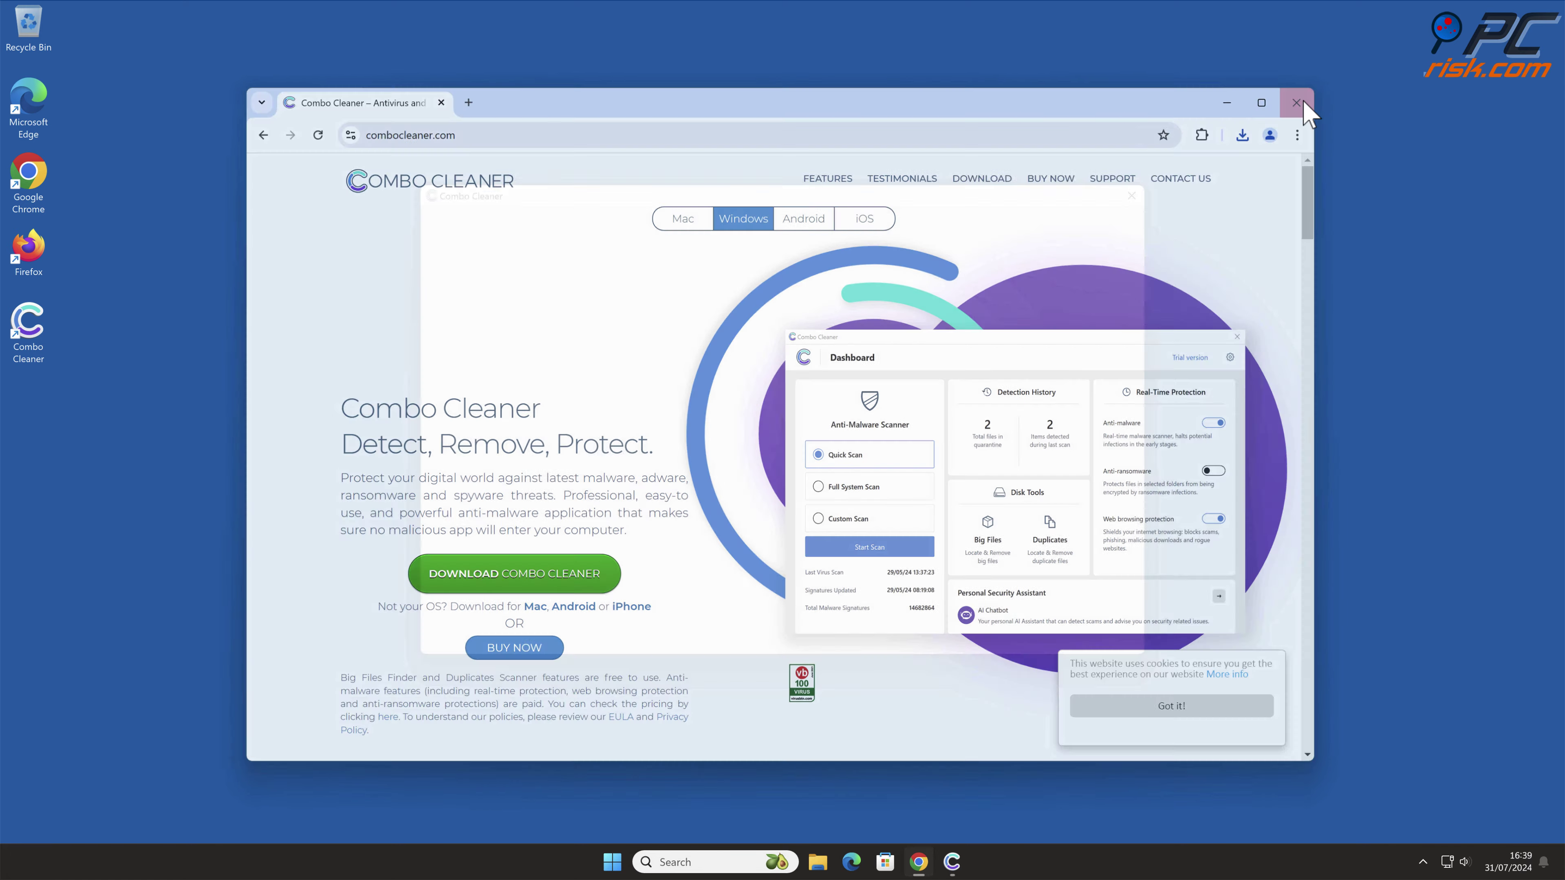
{"action": "left_click", "coordinate": [1299, 101]}
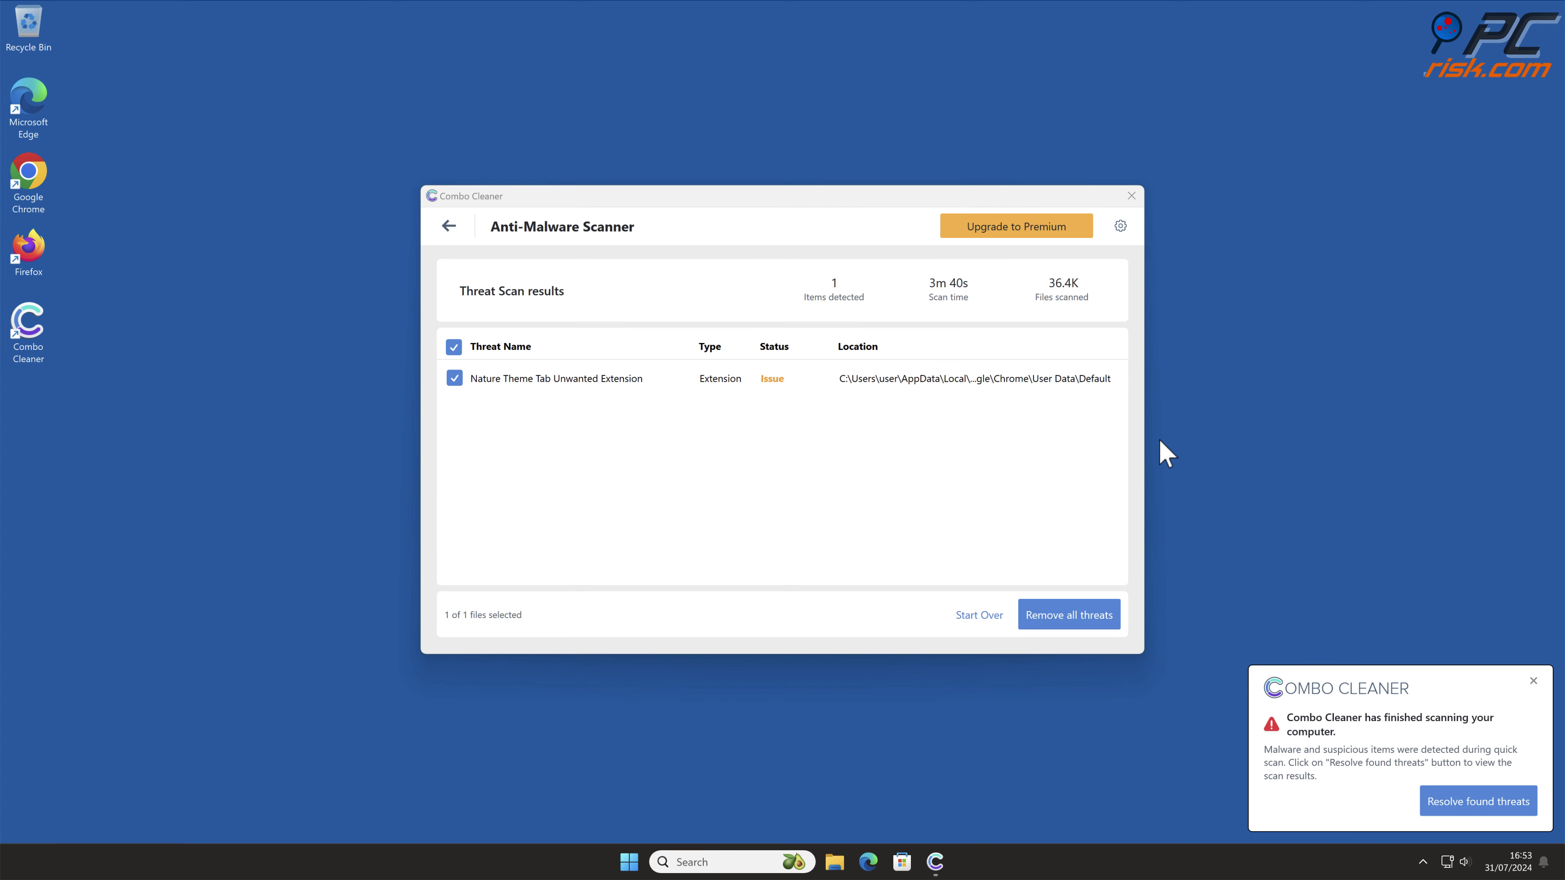
Start removing the detected threats, enter a premium activation key, and dismiss the success message.
{"action": "left_click", "coordinate": [1082, 617]}
{"action": "left_click", "coordinate": [589, 594]}
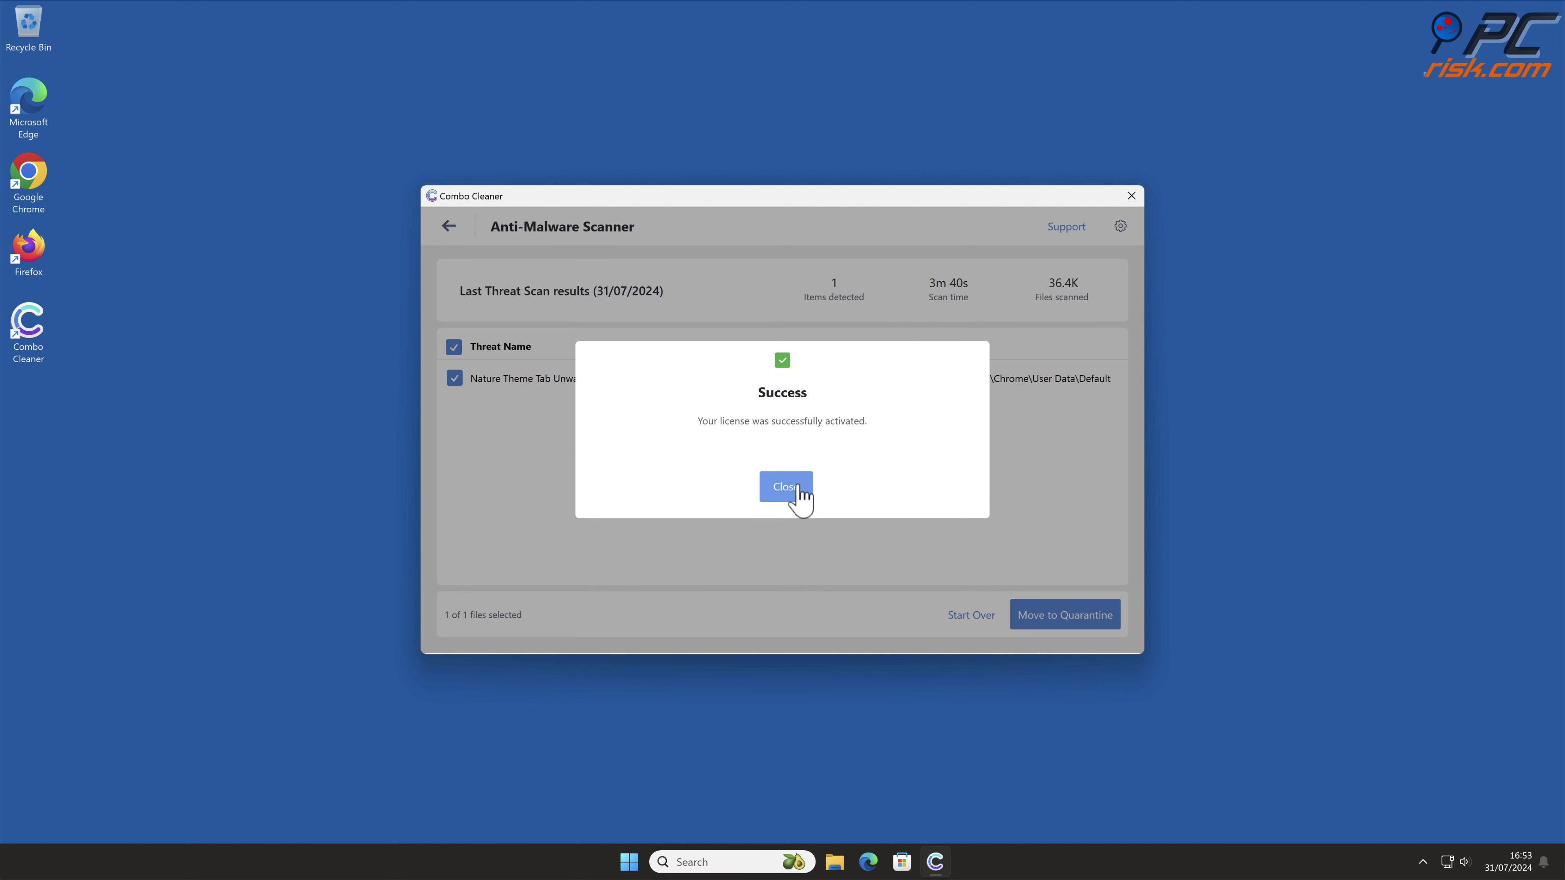
{"action": "left_click", "coordinate": [796, 488]}
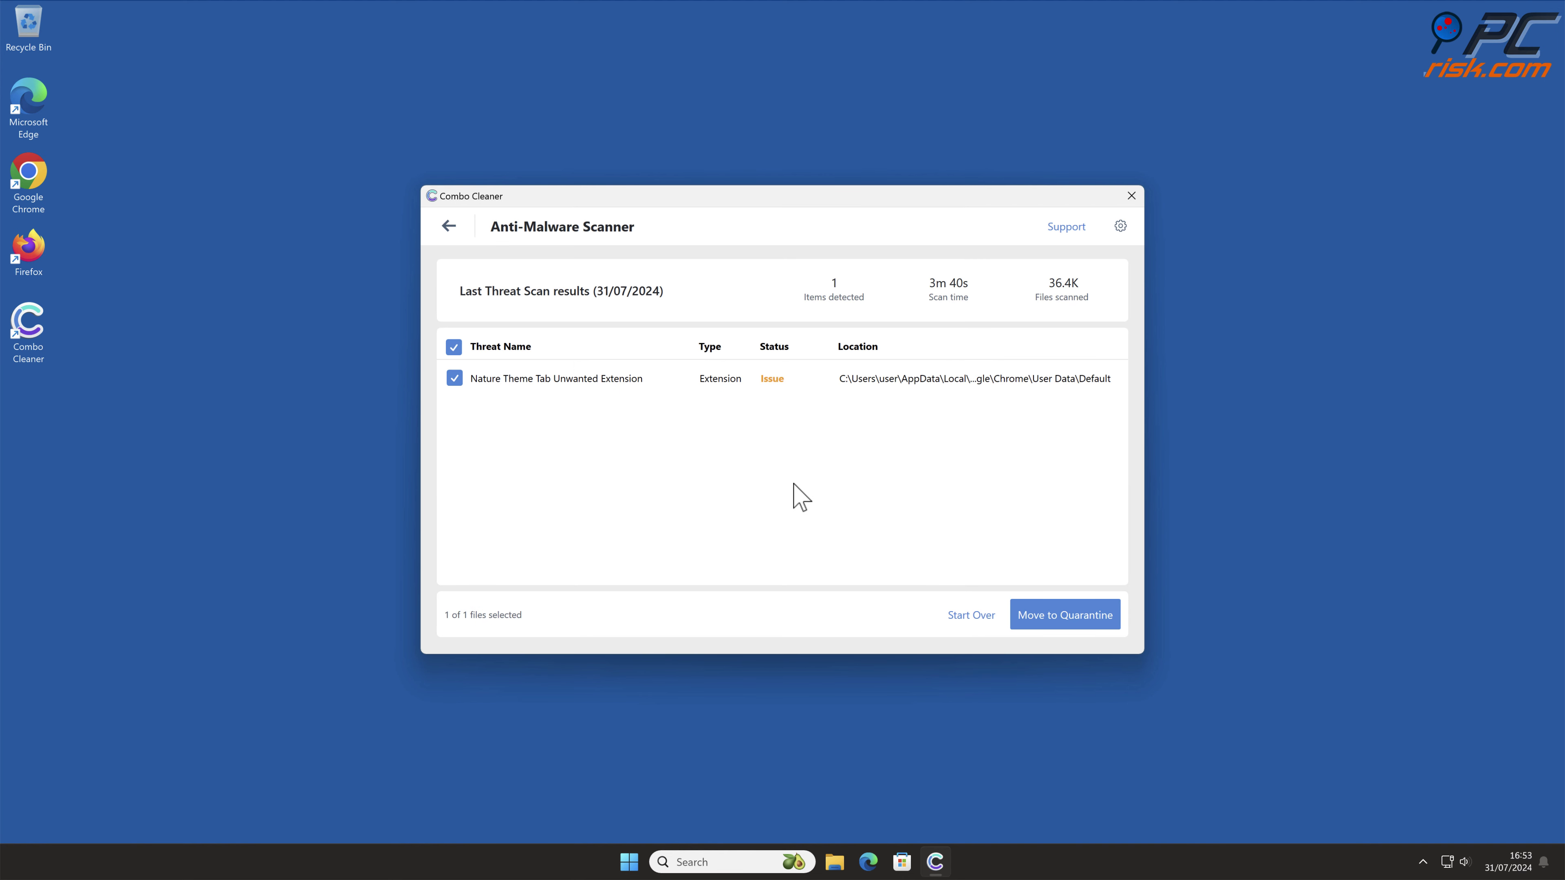
Quarantine the Nature Theme Tab extension, return to the dashboard, and close Combo Cleaner.
{"action": "left_click", "coordinate": [1083, 612]}
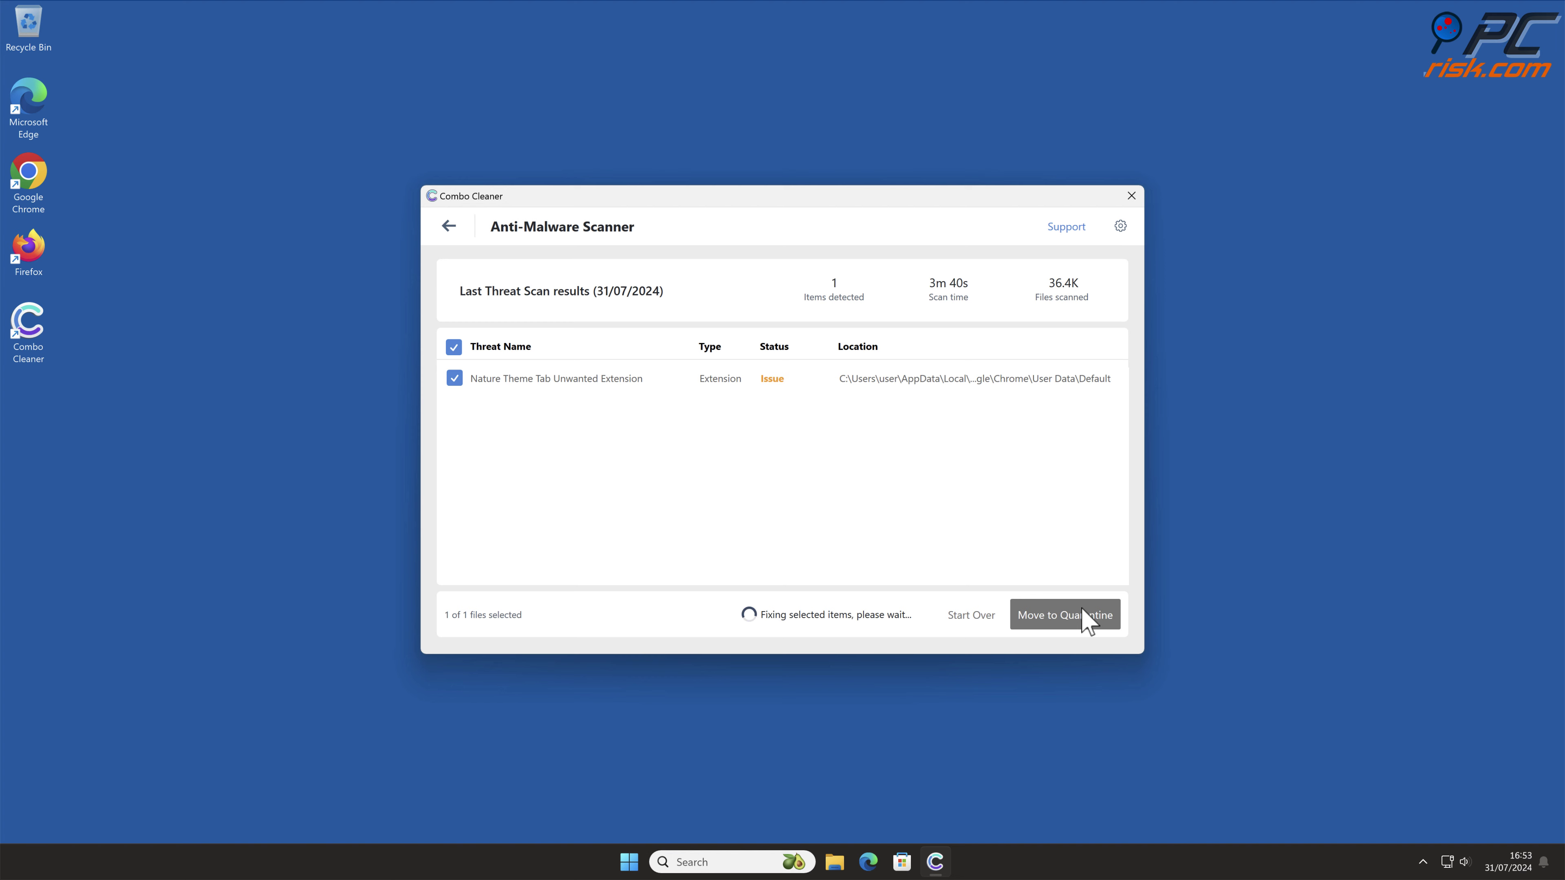
{"action": "left_click", "coordinate": [910, 493]}
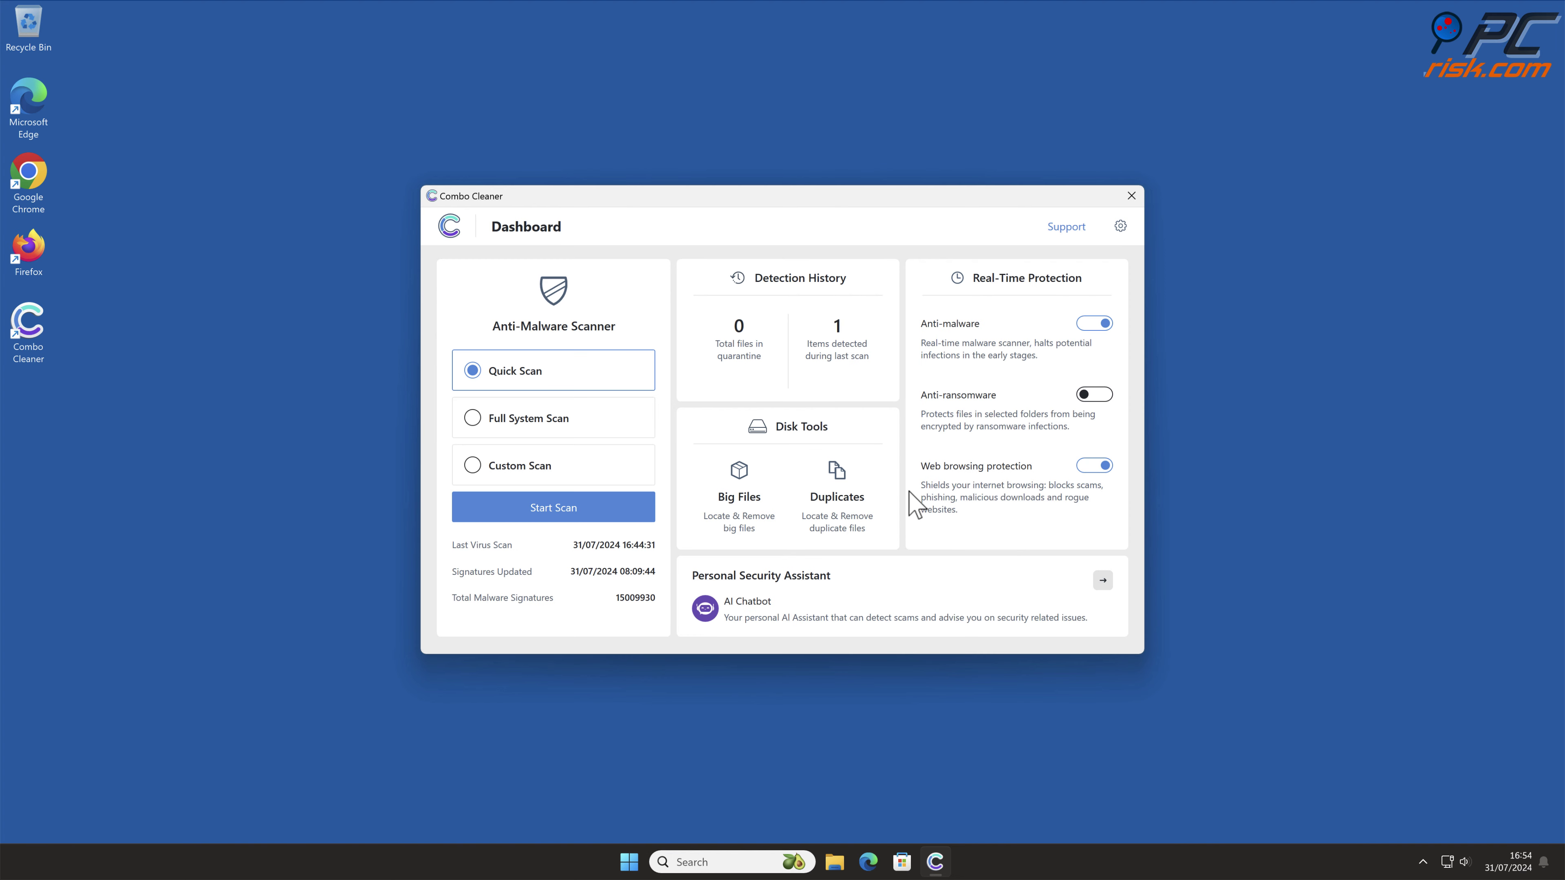
{"action": "left_click", "coordinate": [1130, 196]}
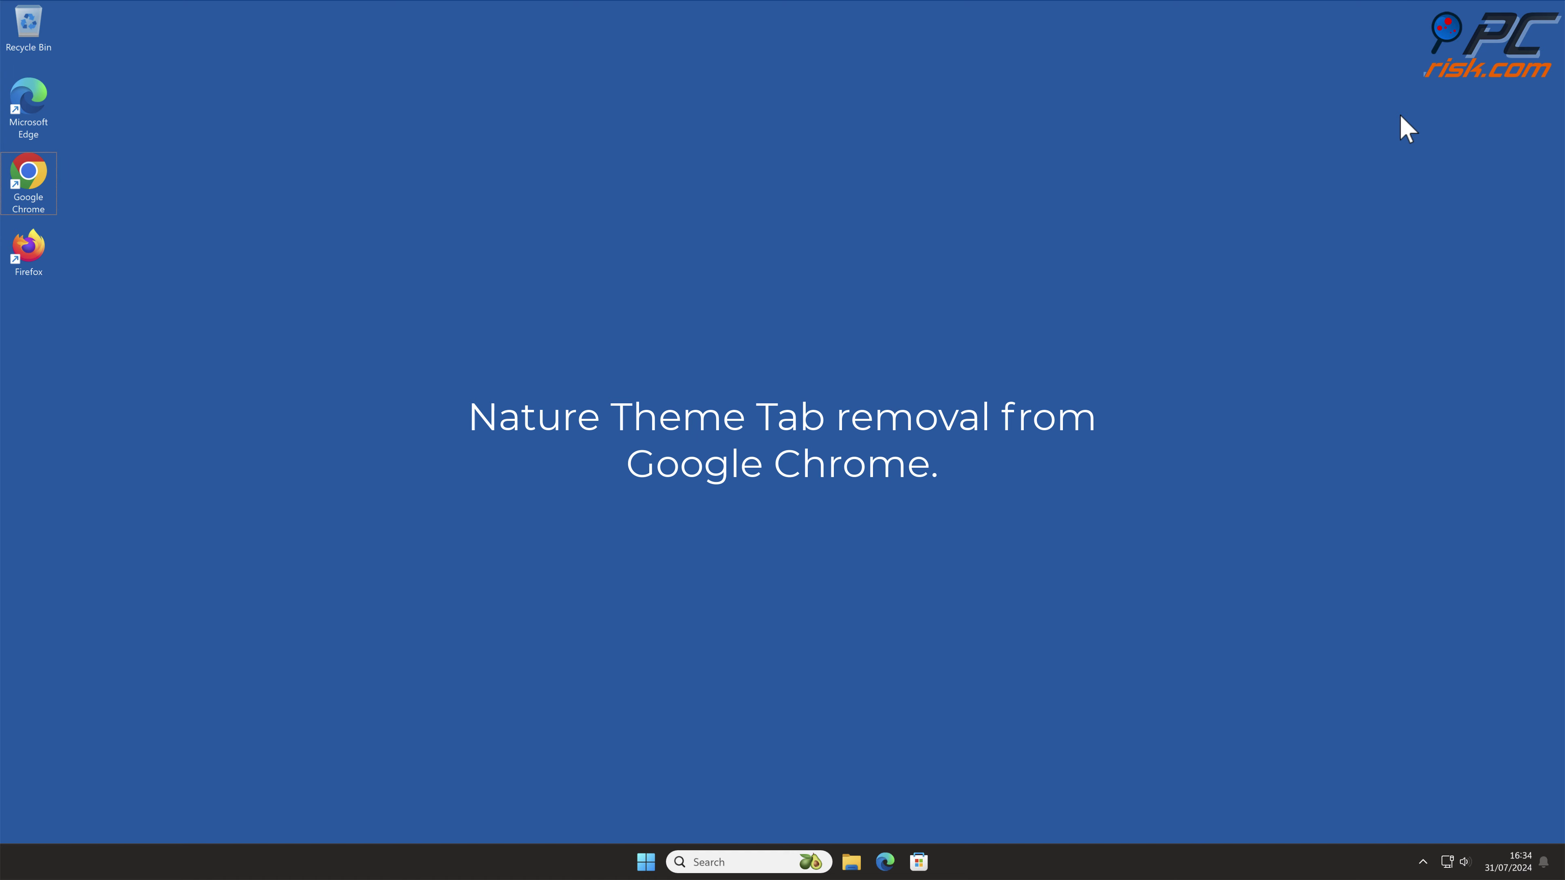
Launch Chrome and remove the Nature Theme Tab extension from Manage Extensions.
{"action": "double_click", "coordinate": [28, 175]}
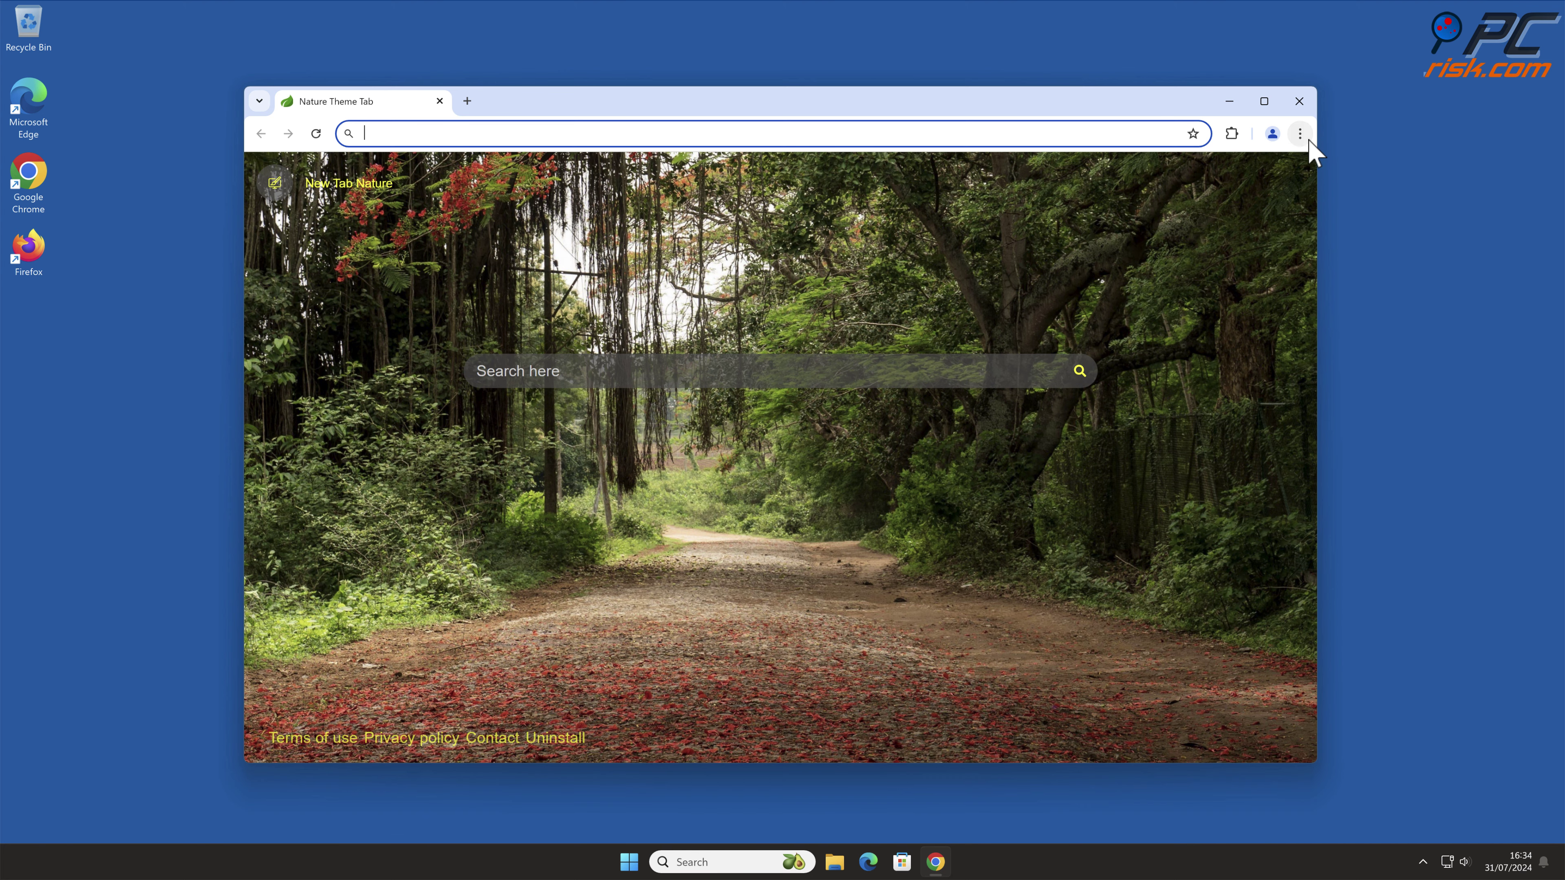
{"action": "left_click", "coordinate": [1308, 140]}
{"action": "mouse_move", "coordinate": [1183, 405]}
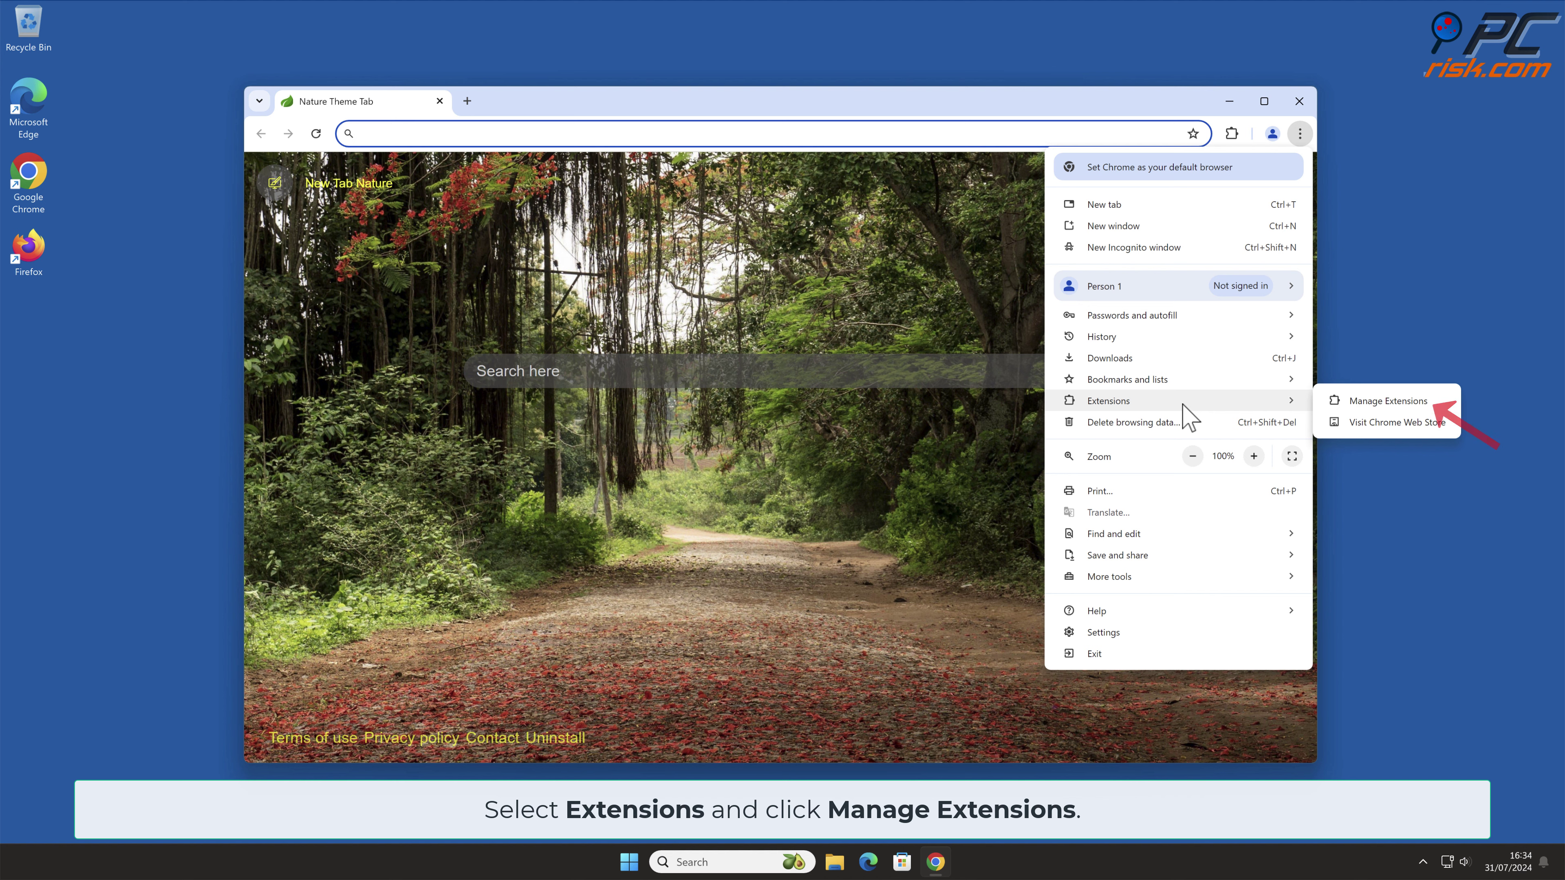
{"action": "left_click", "coordinate": [1437, 402]}
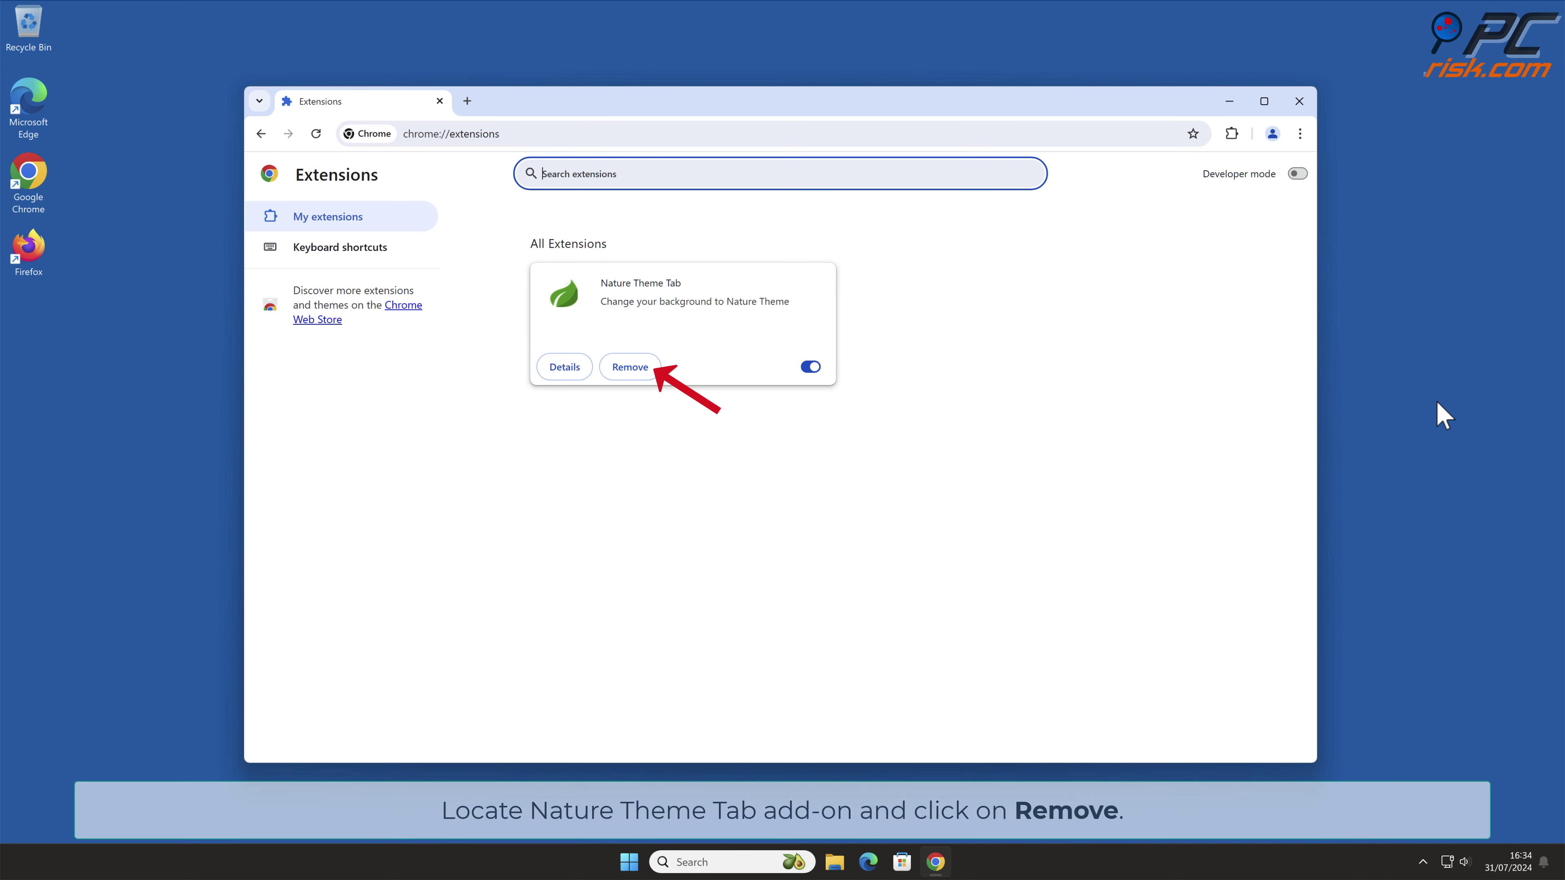
{"action": "left_click", "coordinate": [632, 368]}
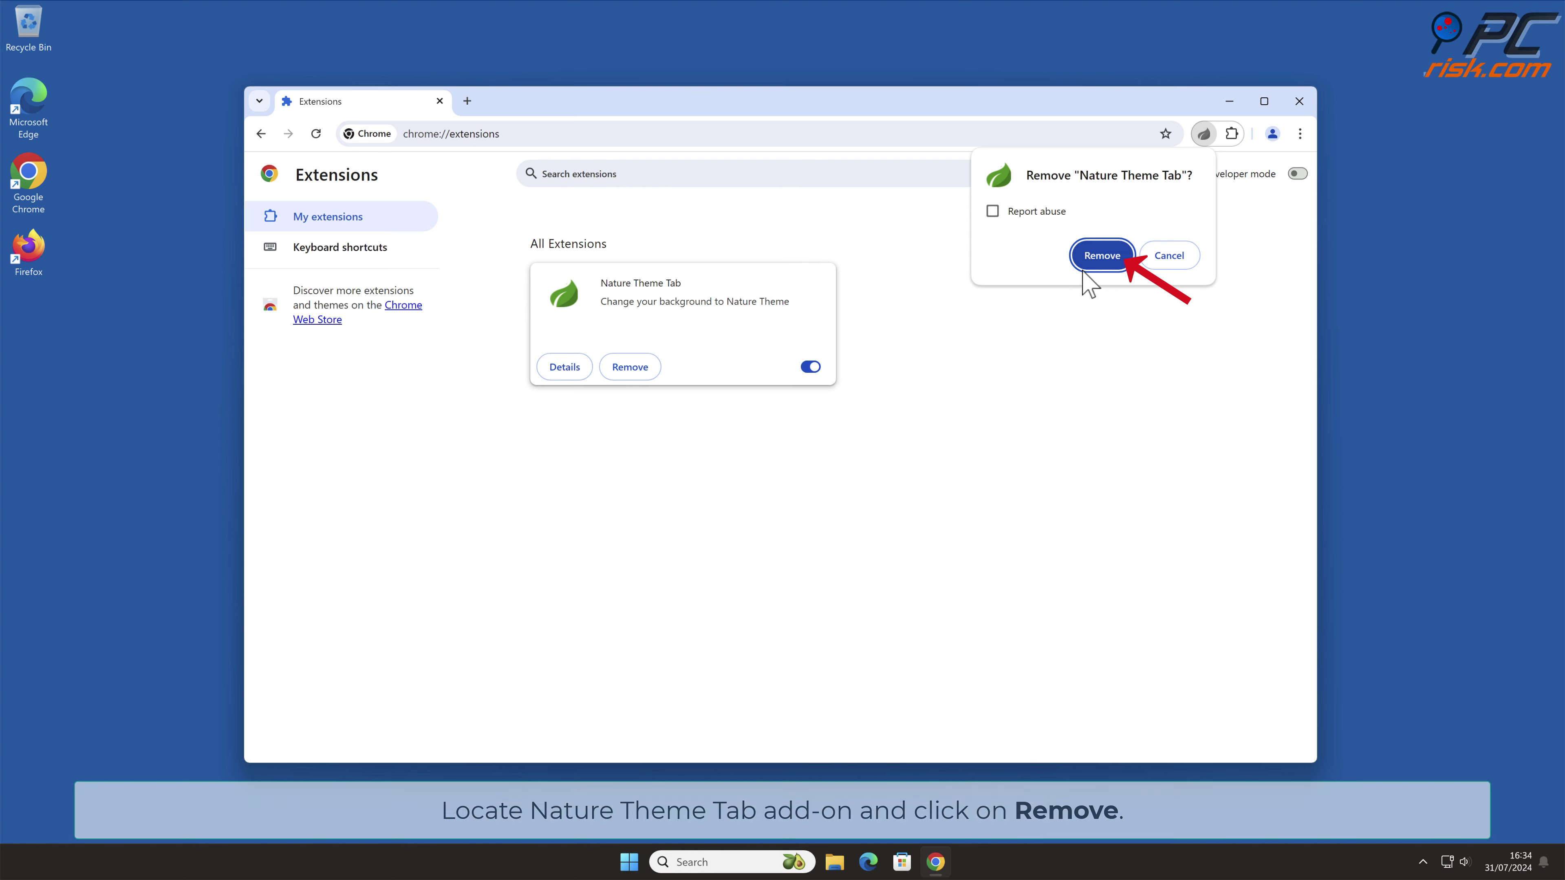
{"action": "left_click", "coordinate": [1115, 262]}
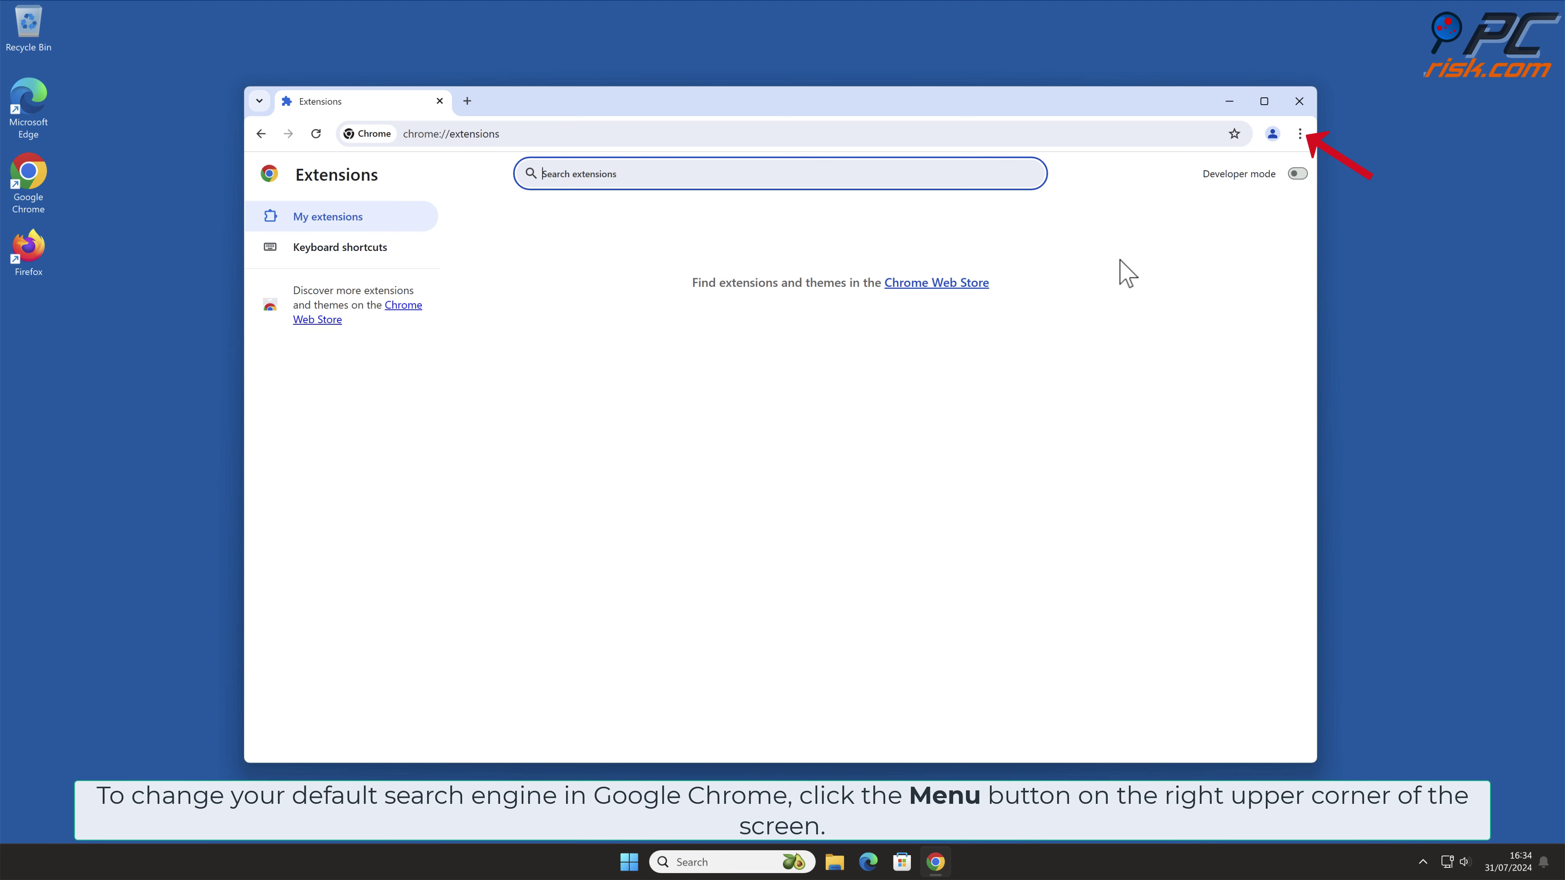
Show the Search engine section of Chrome's Settings.
{"action": "left_click", "coordinate": [1300, 134]}
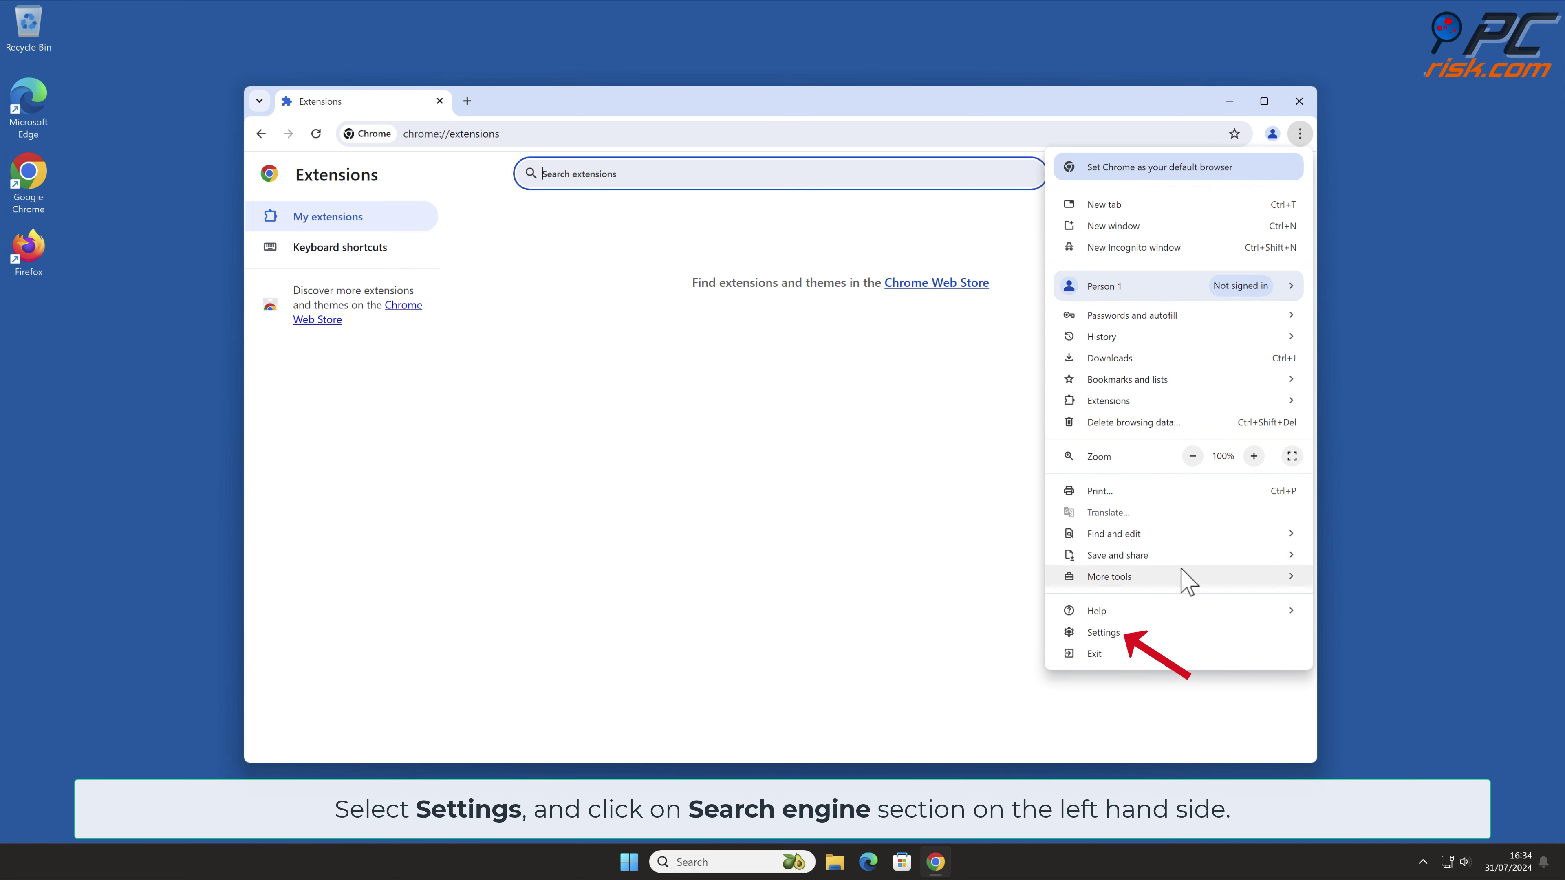
{"action": "left_click", "coordinate": [1121, 634]}
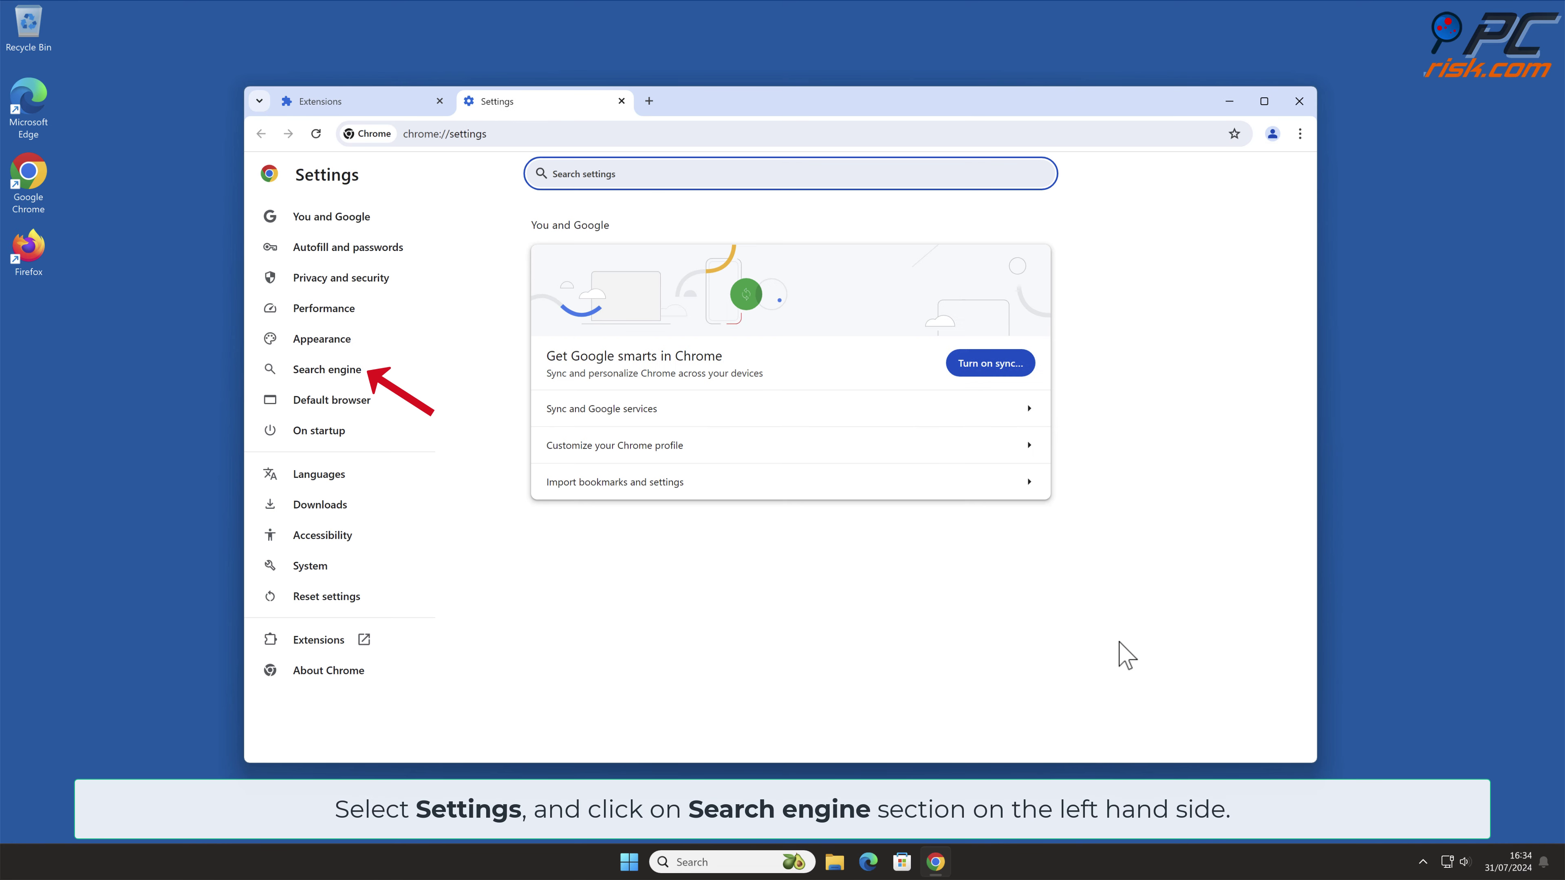
{"action": "left_click", "coordinate": [357, 371]}
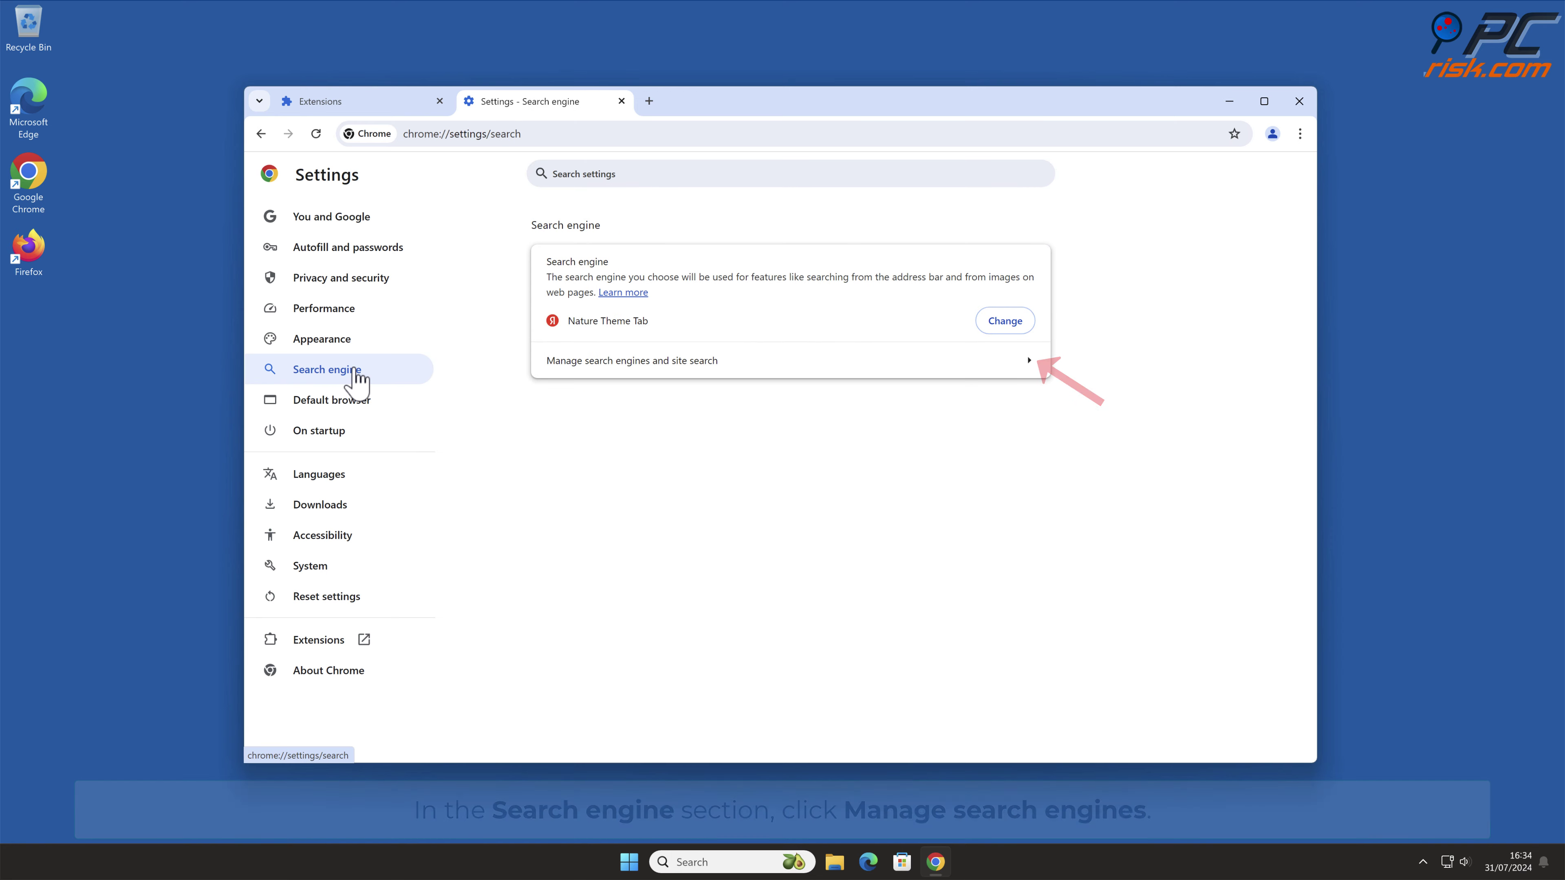
Make Google the default search engine in Manage search engines and site search.
{"action": "left_click", "coordinate": [1023, 365]}
{"action": "left_click_drag", "start_coordinate": [1309, 333], "coordinate": [1317, 449]}
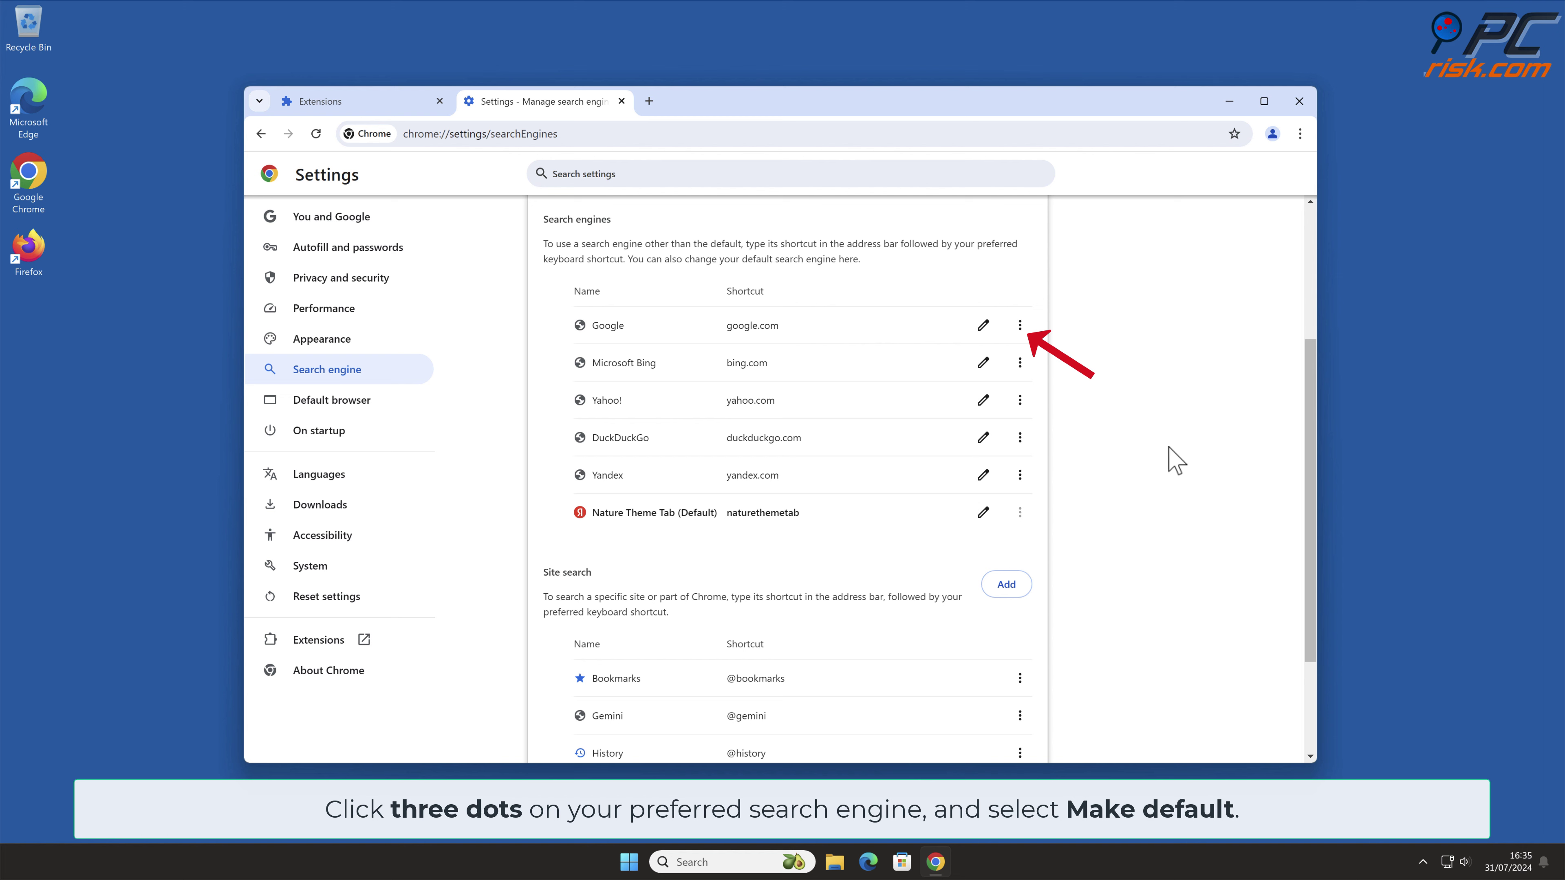
{"action": "left_click", "coordinate": [1021, 326]}
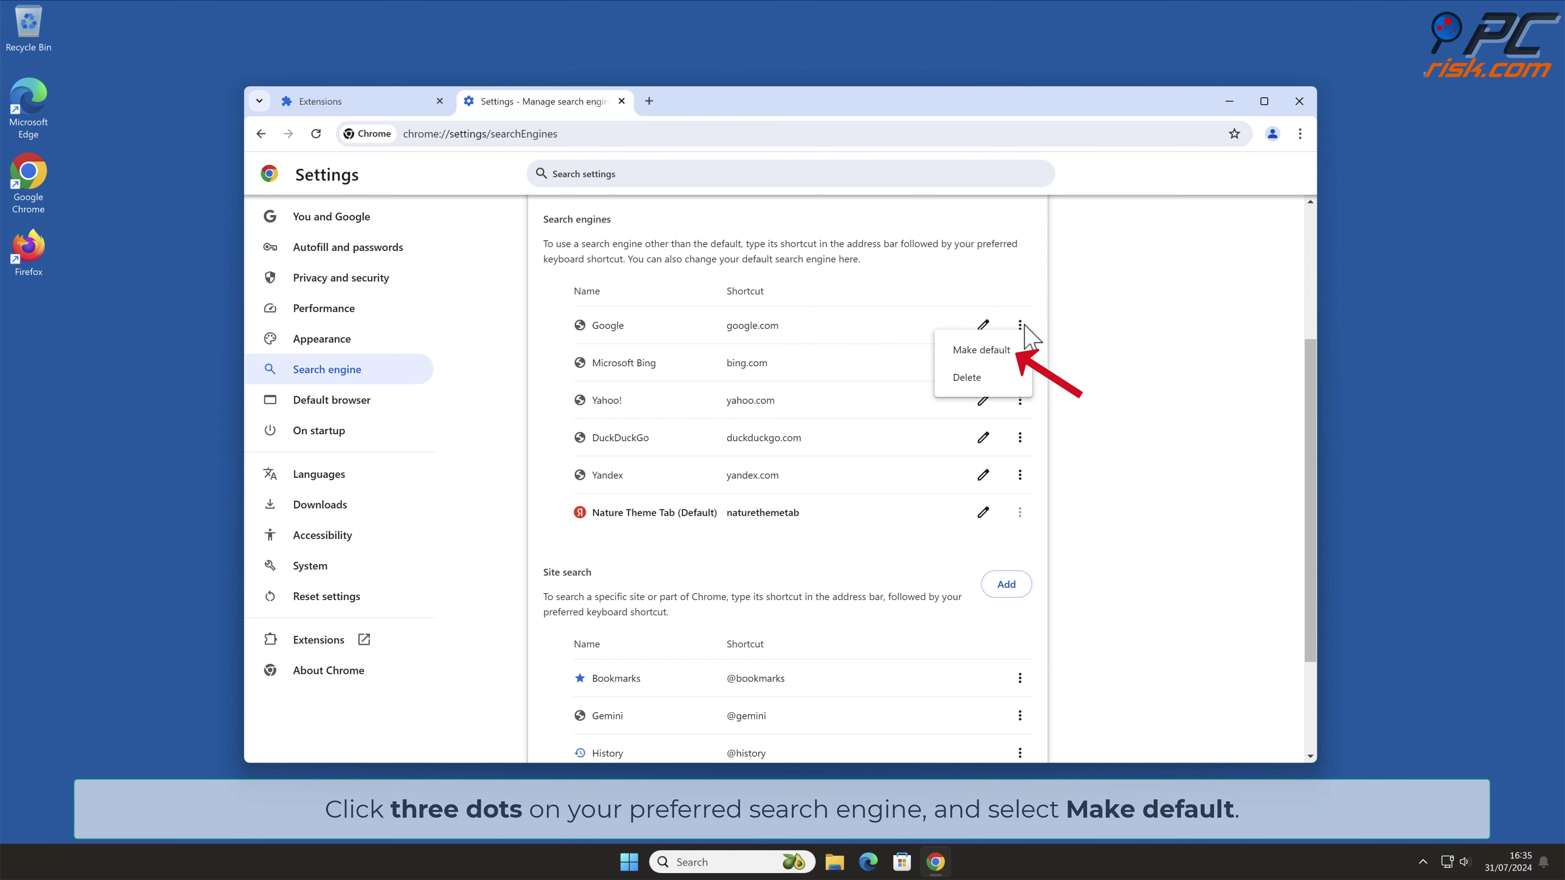
{"action": "left_click", "coordinate": [1010, 350]}
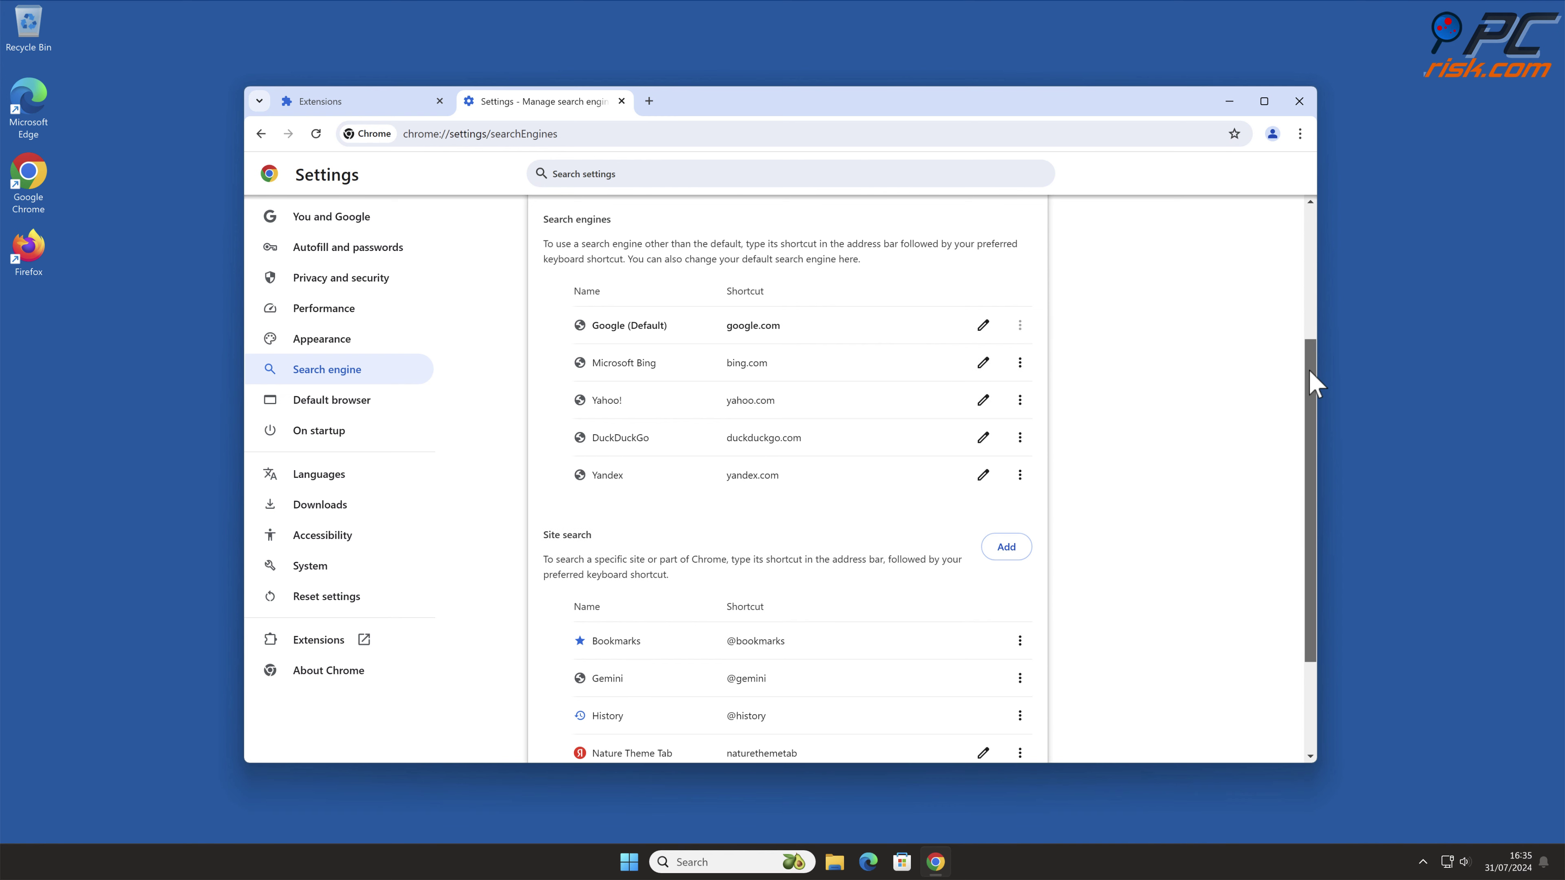
Delete the Nature Theme Tab entry from the site search list.
{"action": "left_click_drag", "start_coordinate": [1312, 377], "coordinate": [1312, 517]}
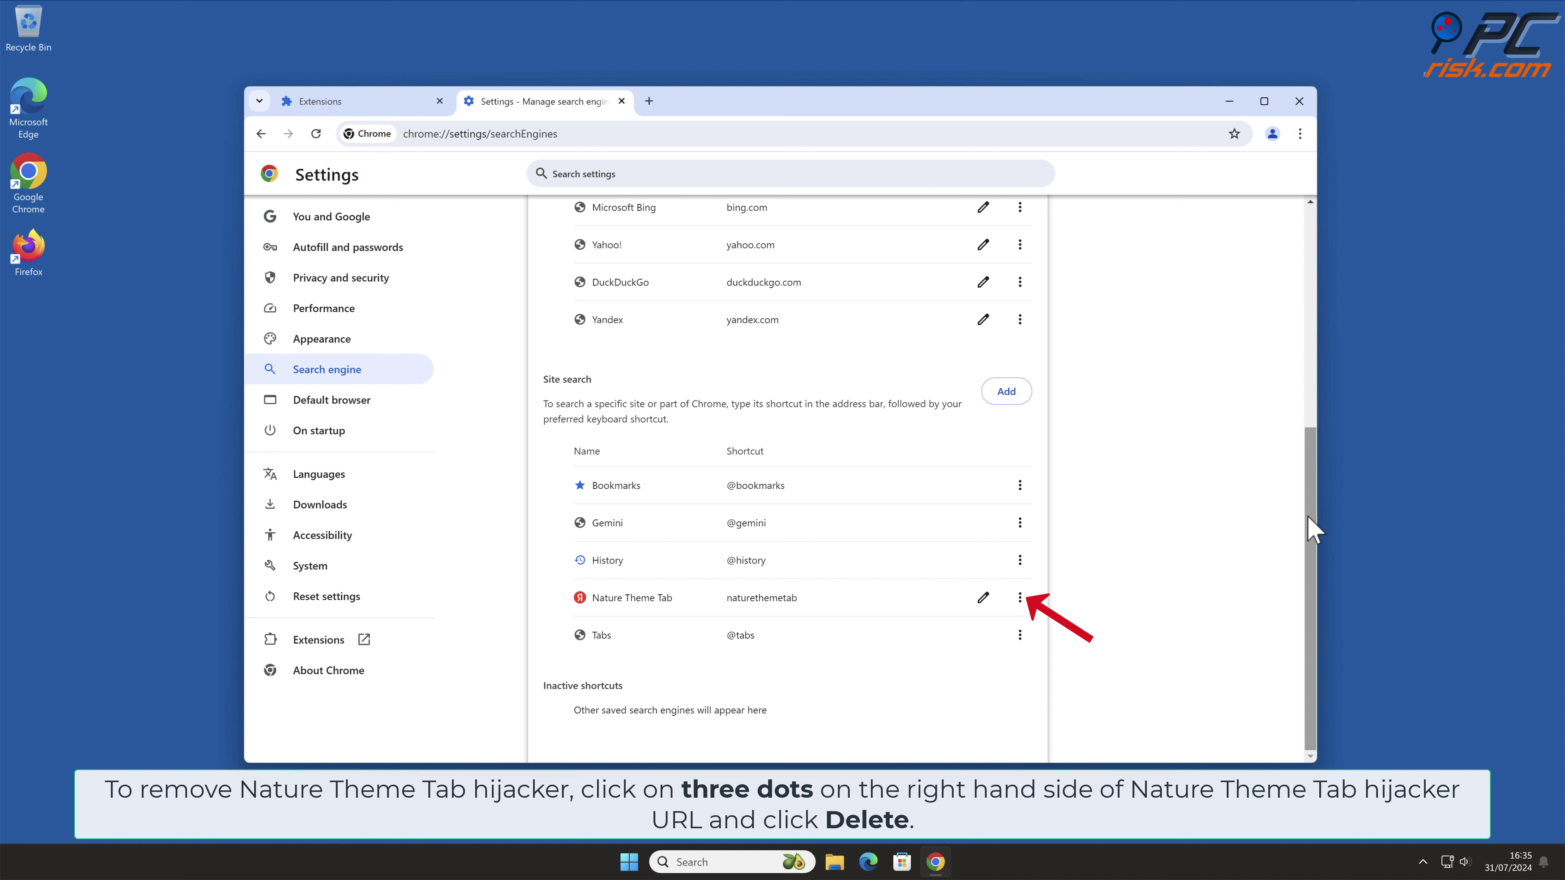
{"action": "left_click", "coordinate": [1020, 597]}
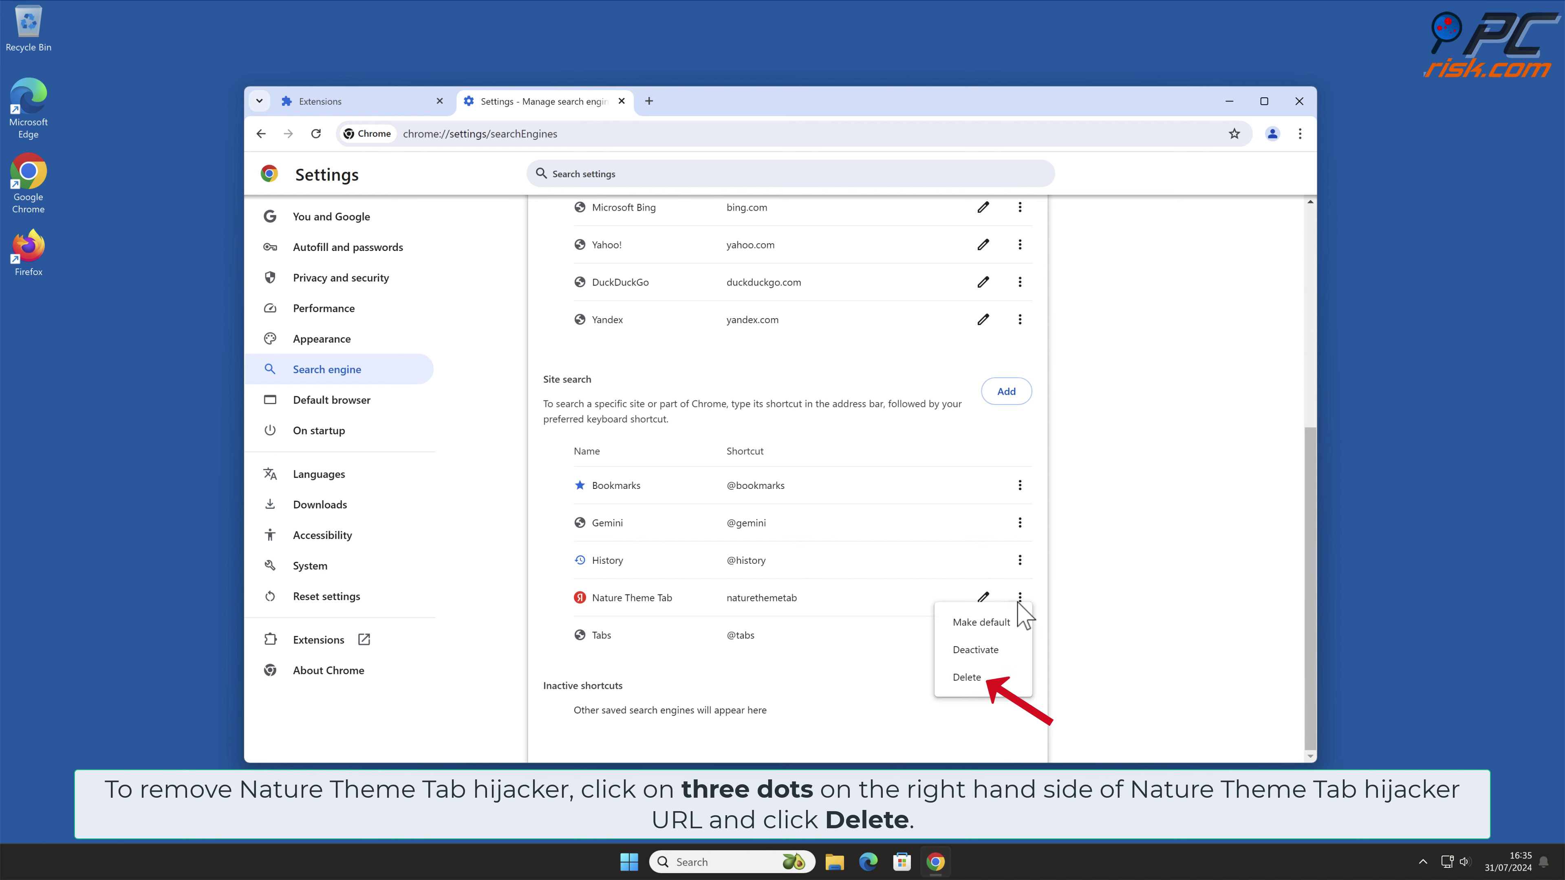
{"action": "left_click", "coordinate": [999, 678]}
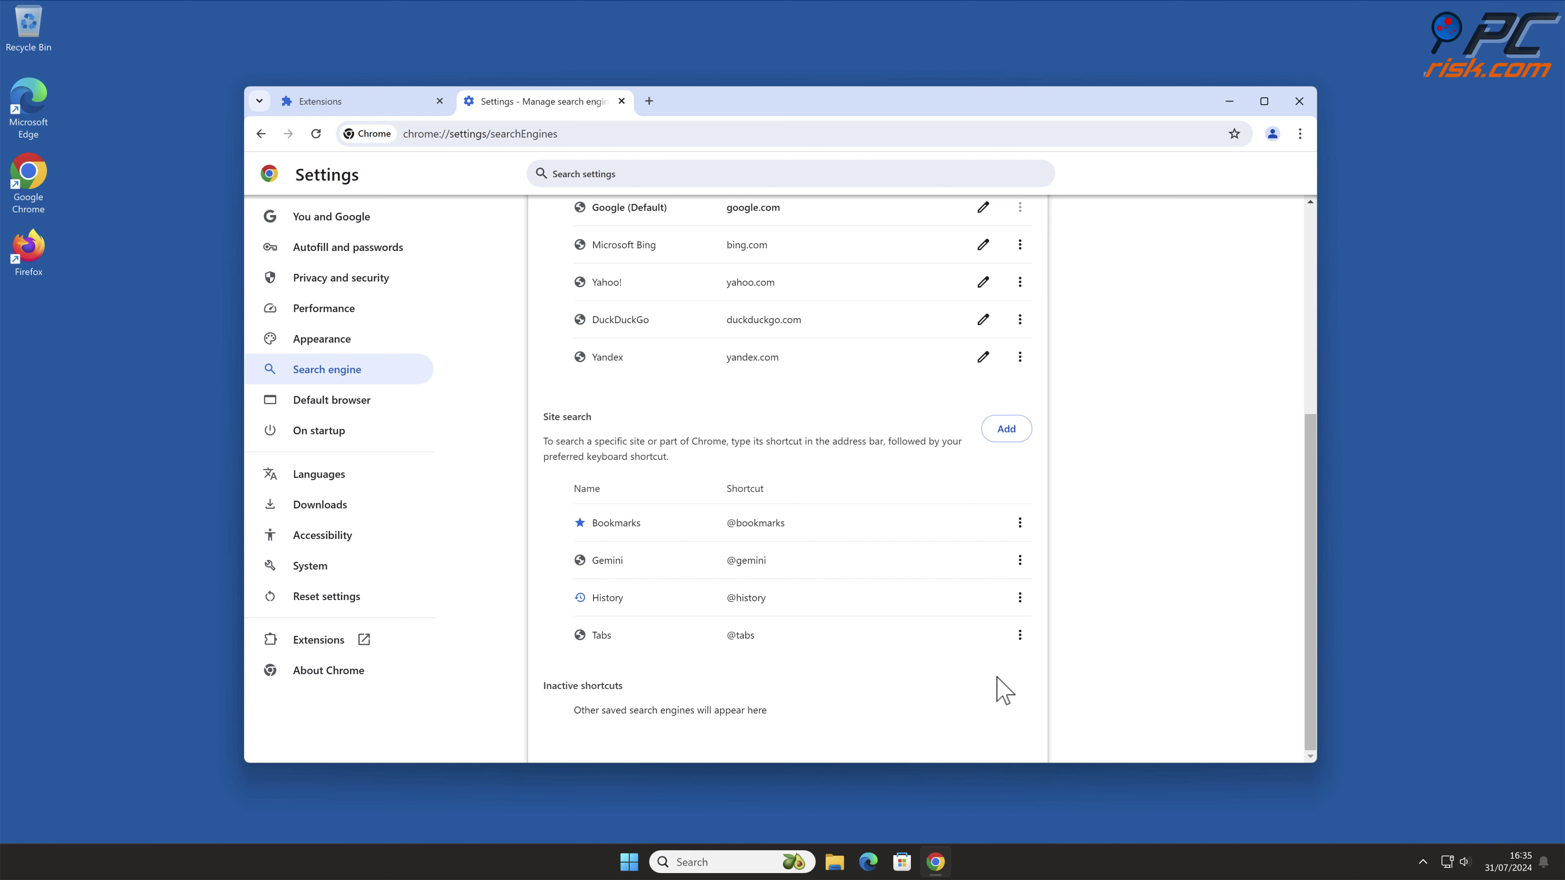
Under On startup, remove the naturethemetab.com page entry and close the browser.
{"action": "left_click", "coordinate": [356, 442]}
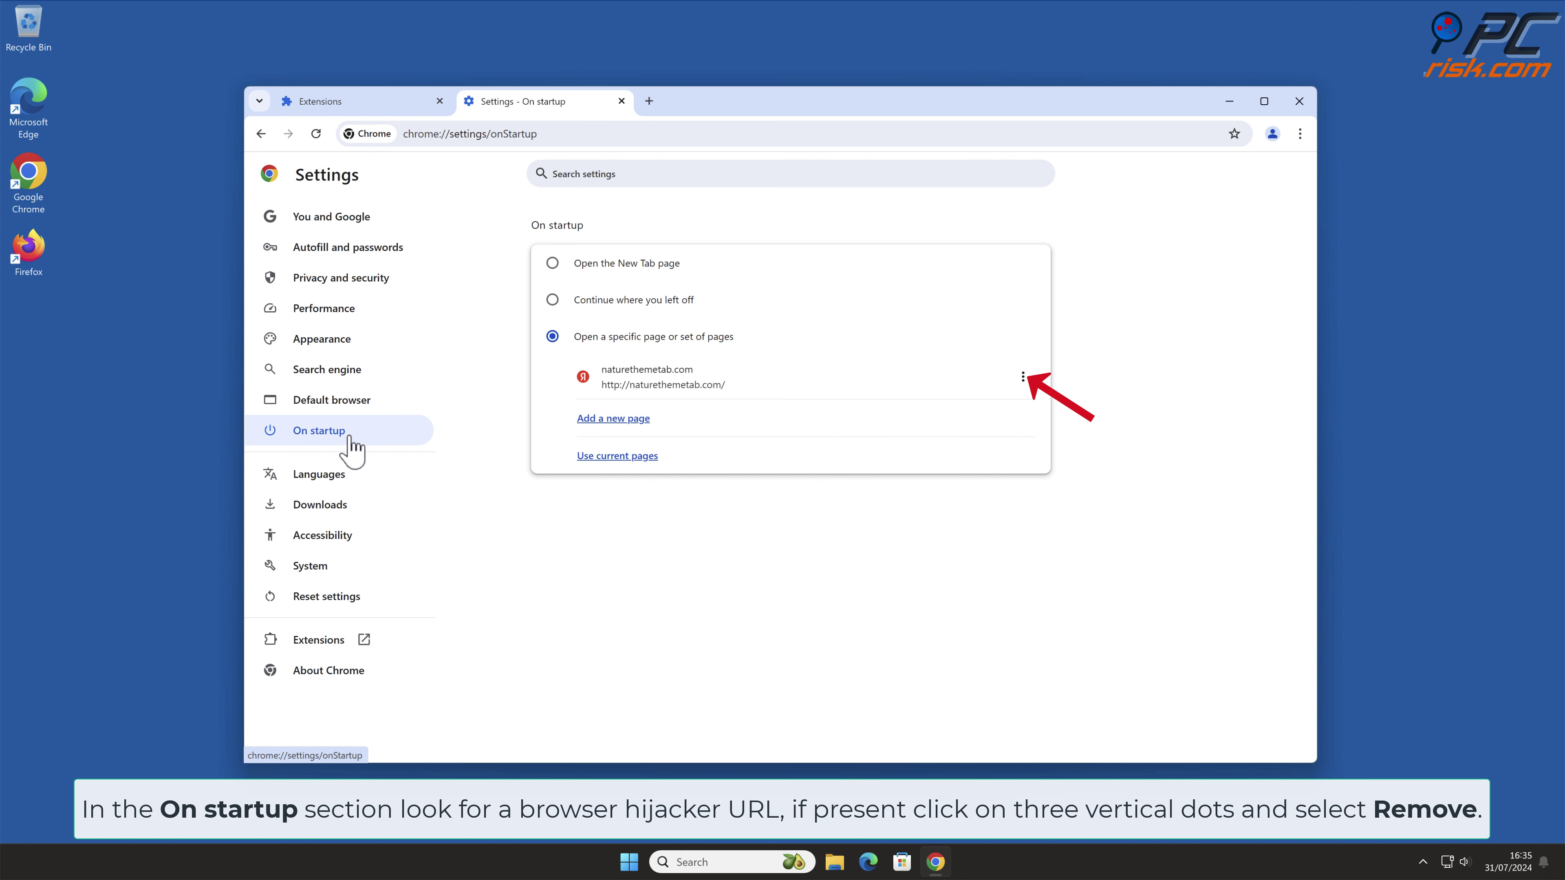
{"action": "left_click", "coordinate": [1023, 376]}
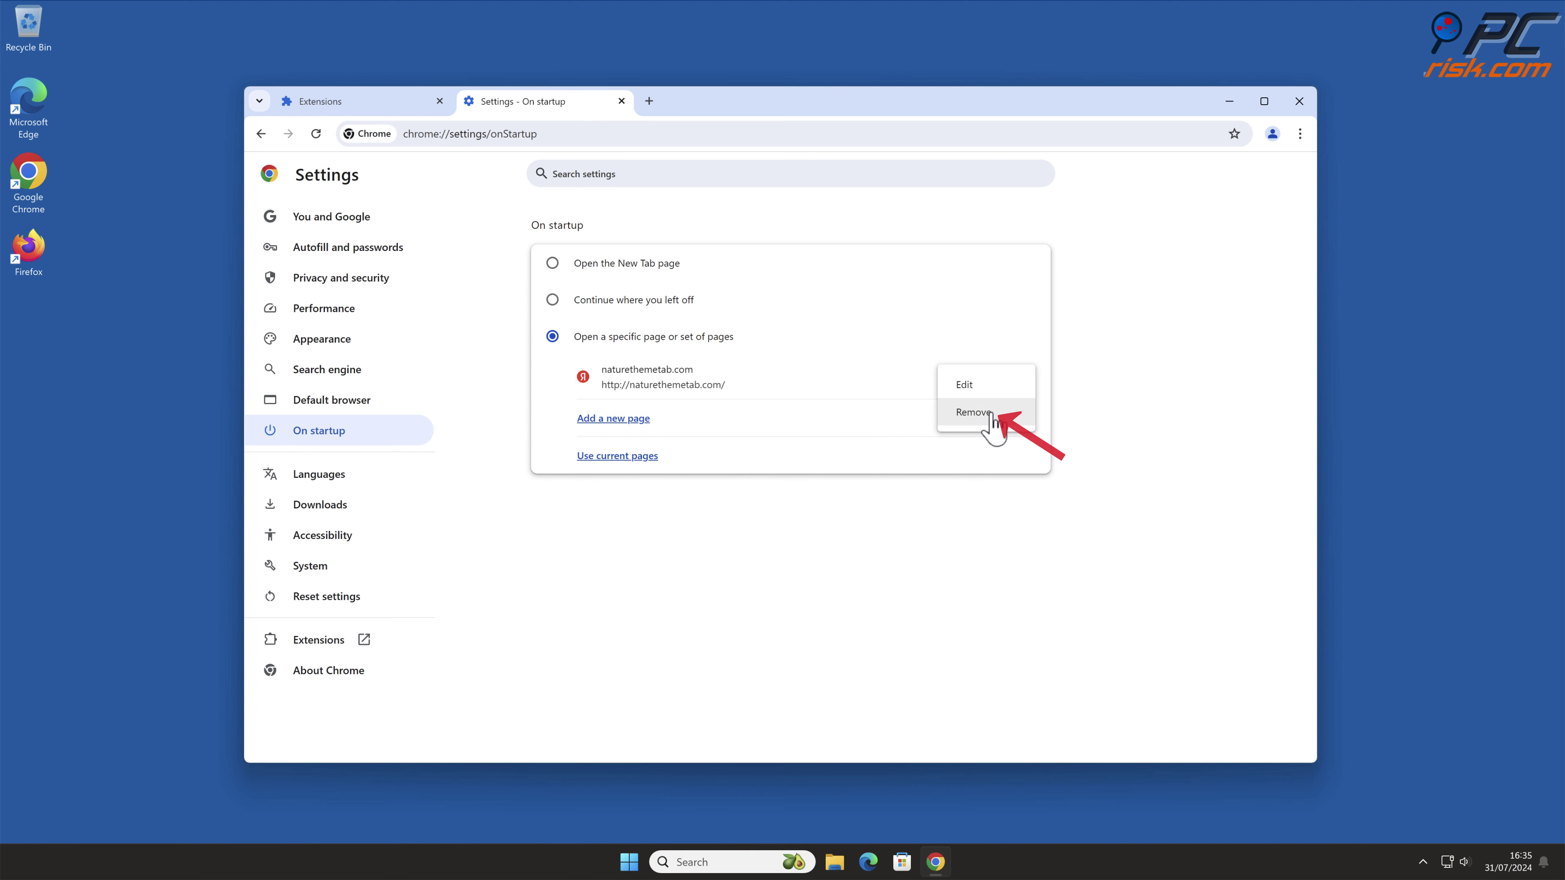
{"action": "left_click", "coordinate": [974, 411]}
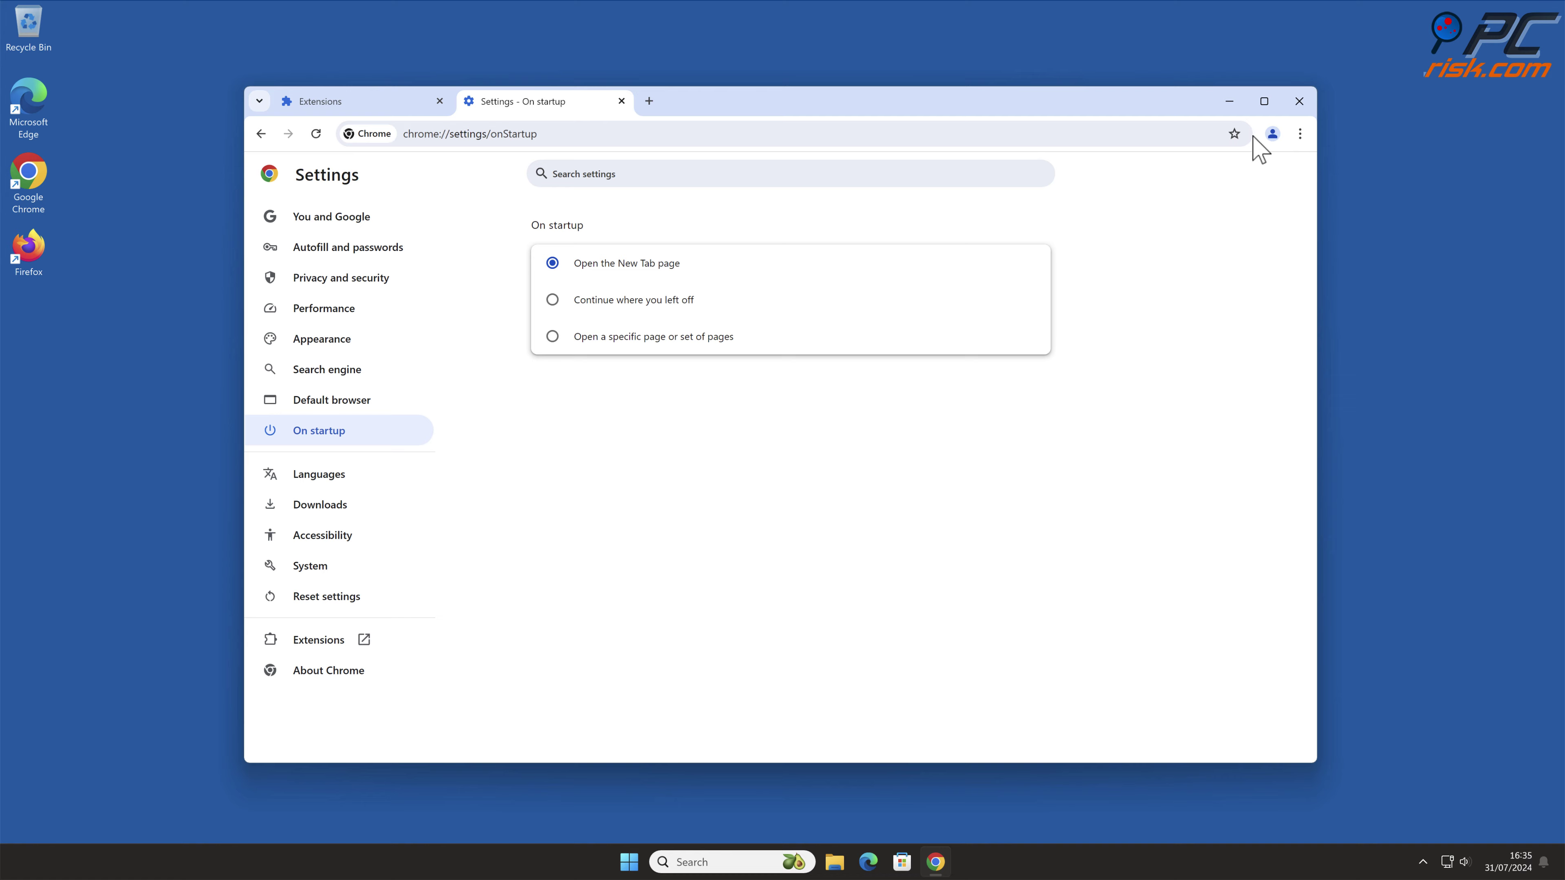
{"action": "left_click", "coordinate": [1299, 101]}
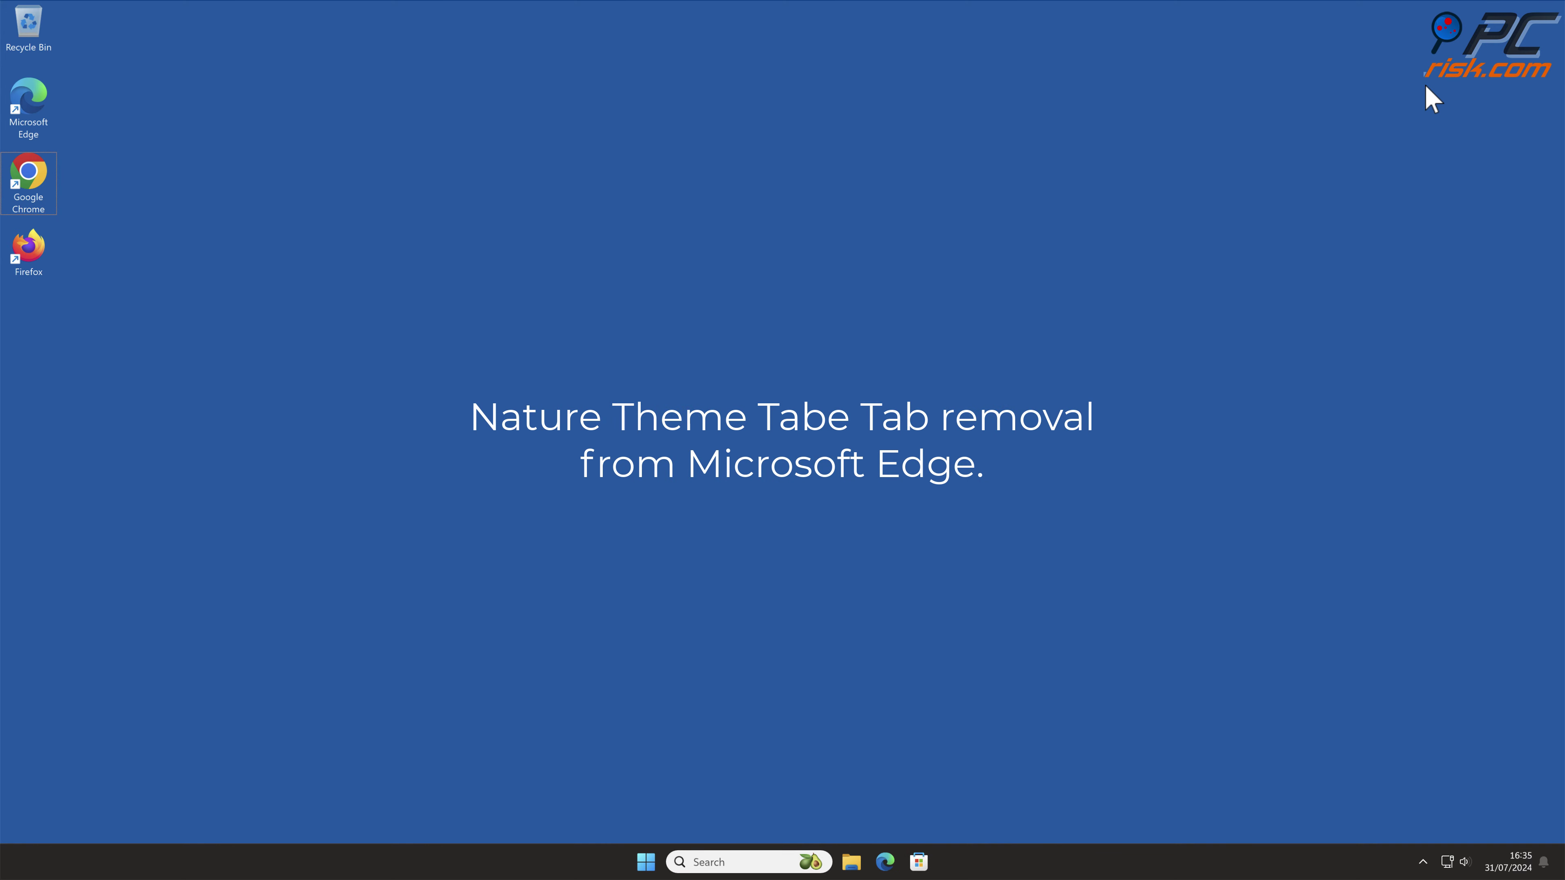
Launch Edge and remove Nature Theme Tab from its Manage extensions page, confirming the removal.
{"action": "double_click", "coordinate": [33, 99]}
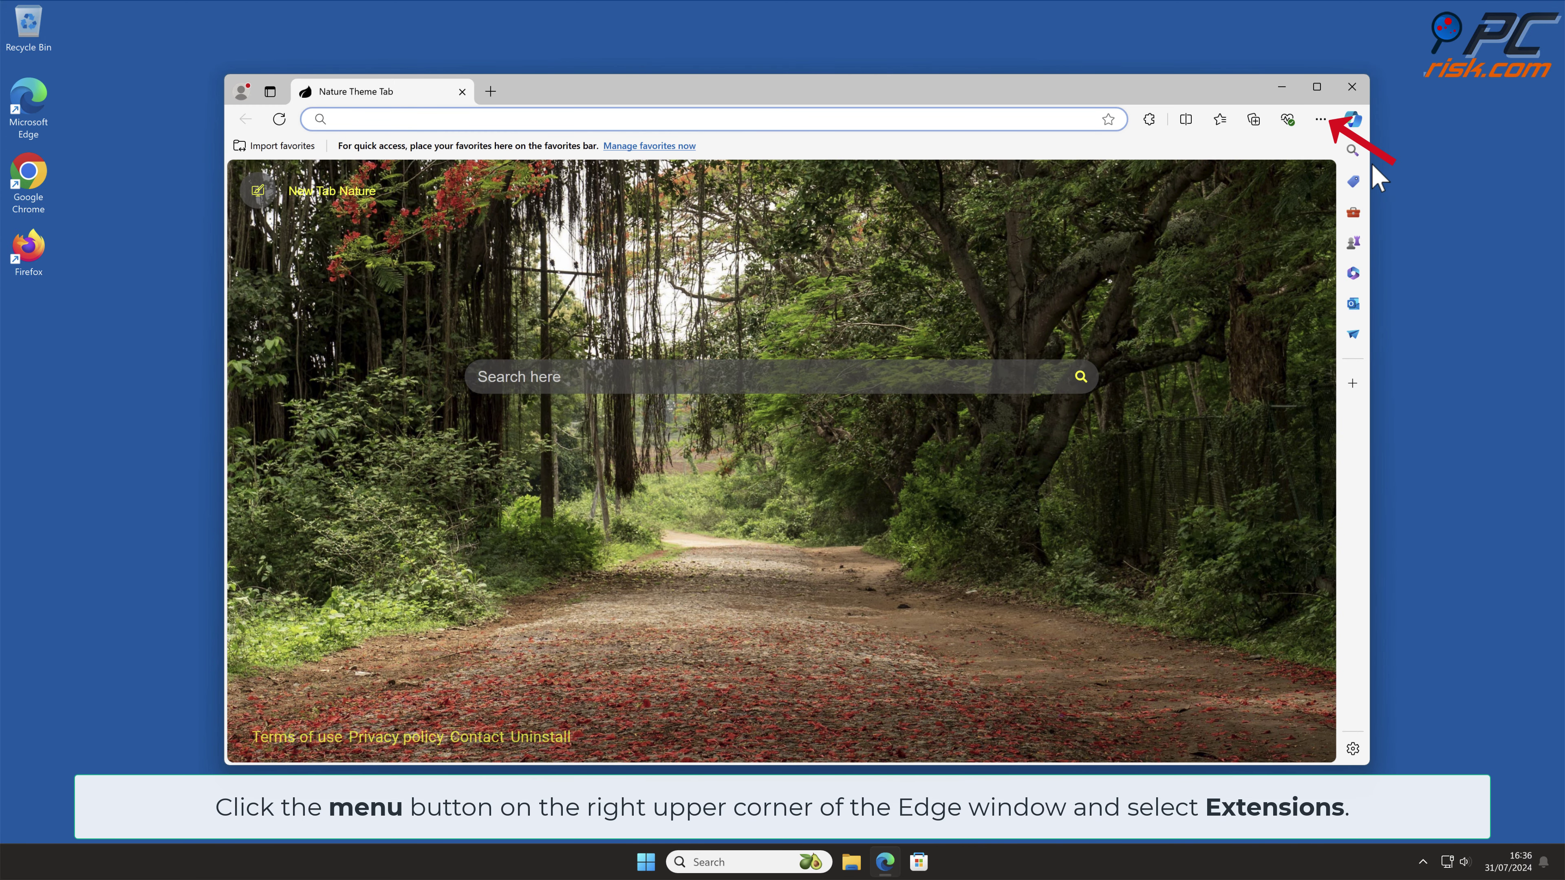
{"action": "left_click", "coordinate": [1321, 119]}
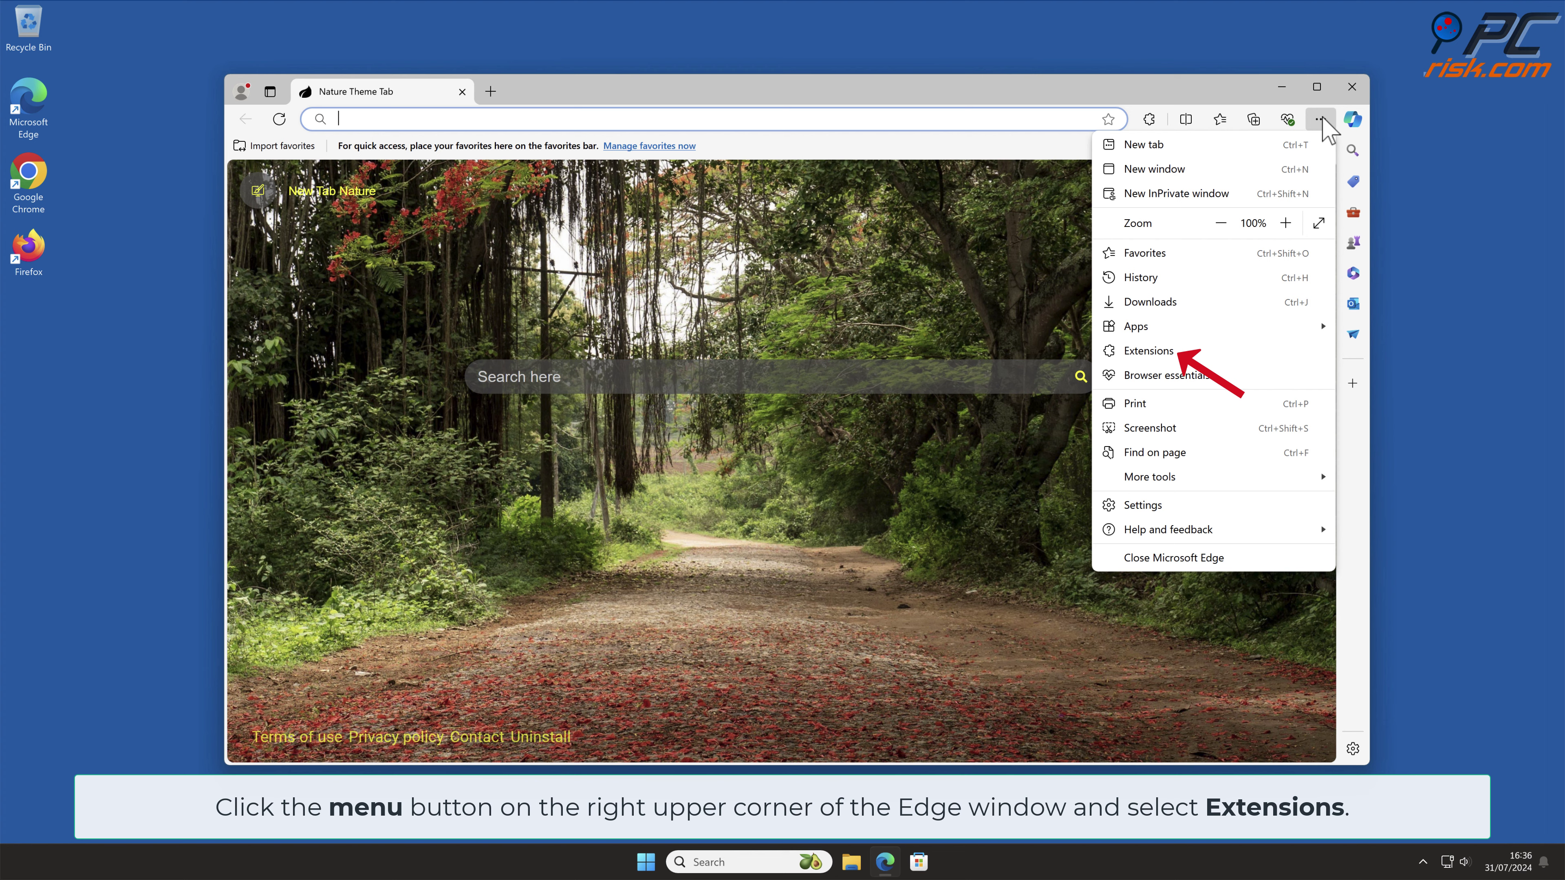
{"action": "left_click", "coordinate": [1160, 351]}
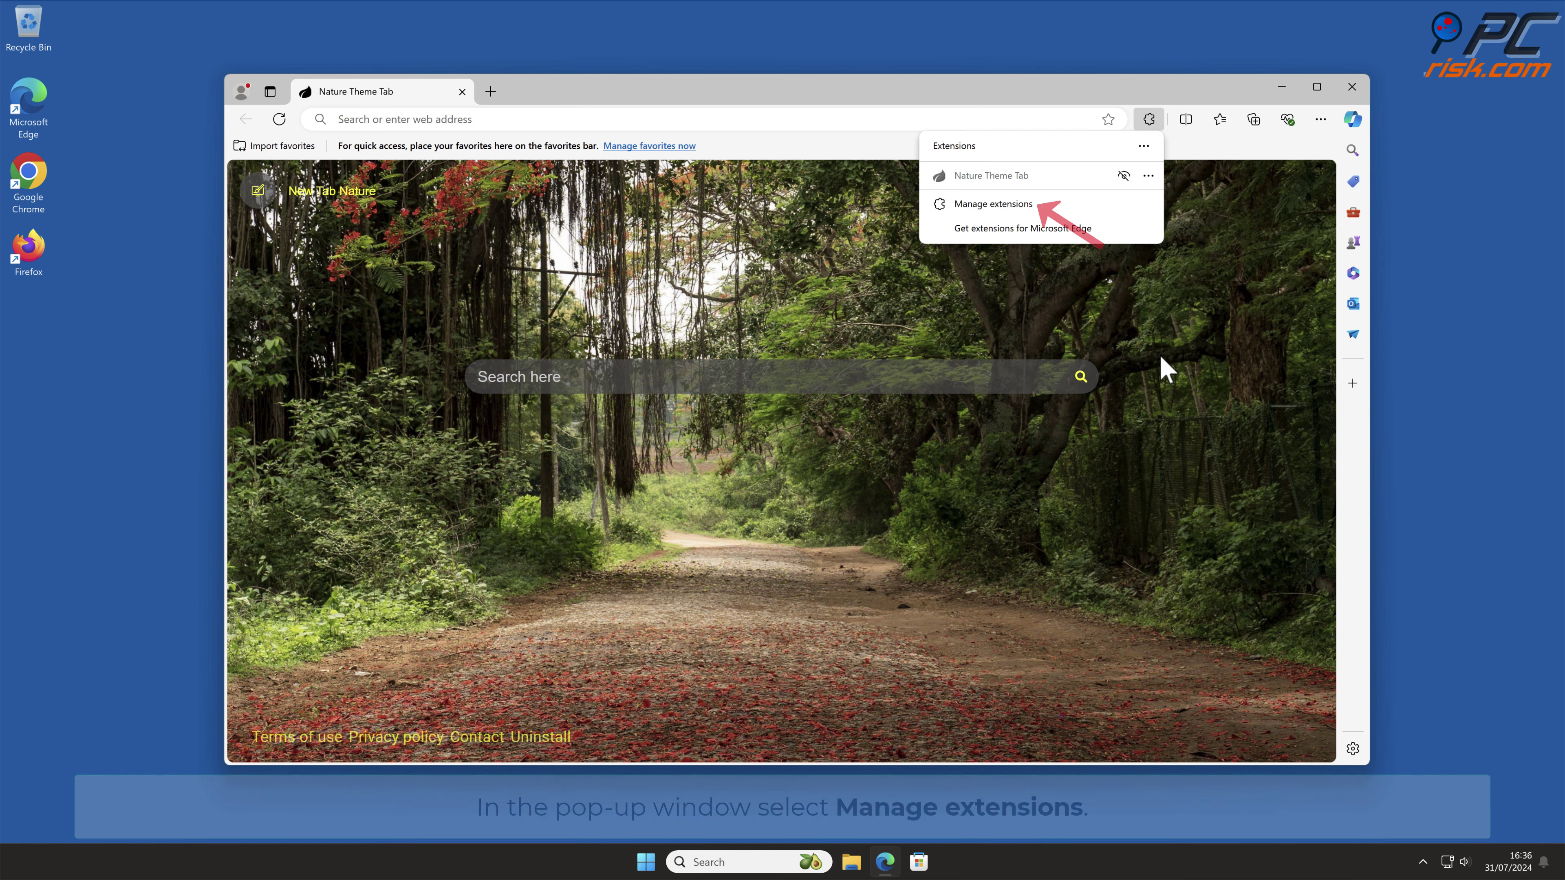
{"action": "left_click", "coordinate": [1017, 203]}
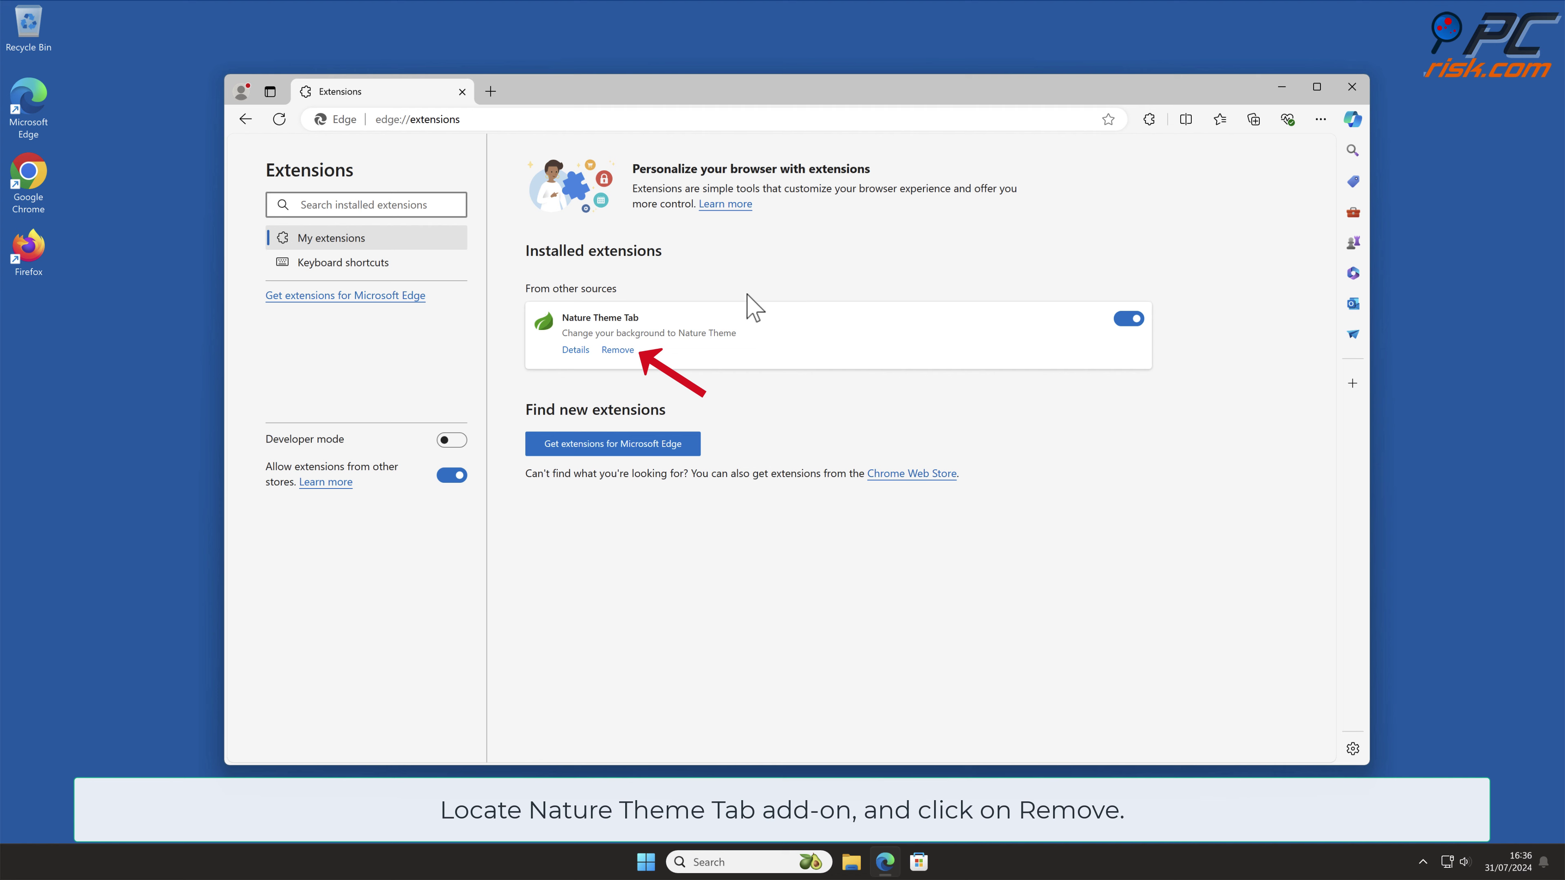
{"action": "left_click", "coordinate": [617, 350]}
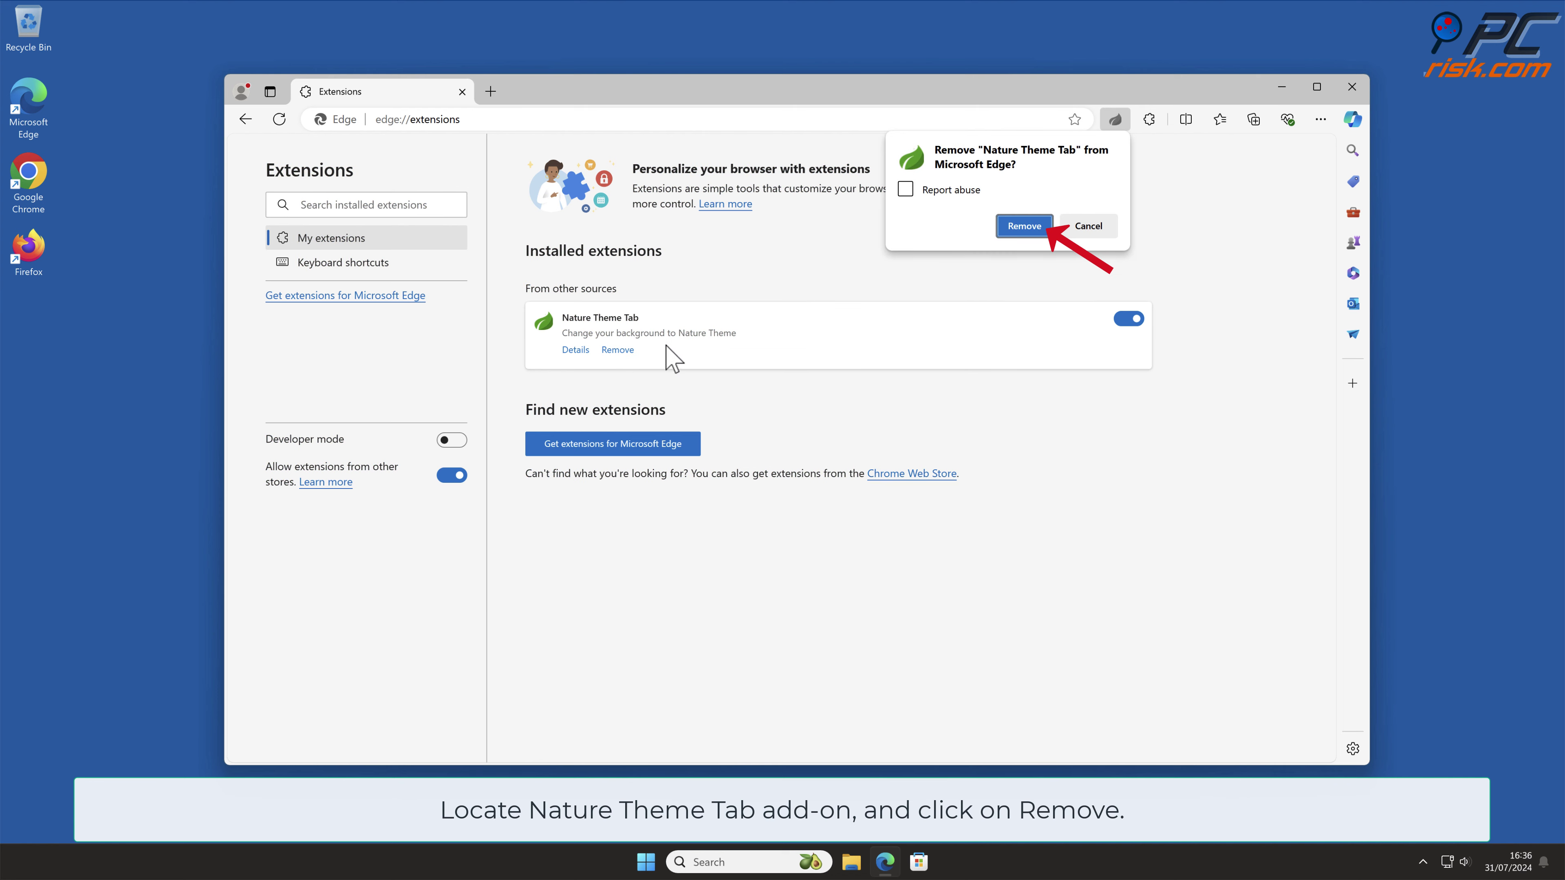
{"action": "left_click", "coordinate": [1024, 226]}
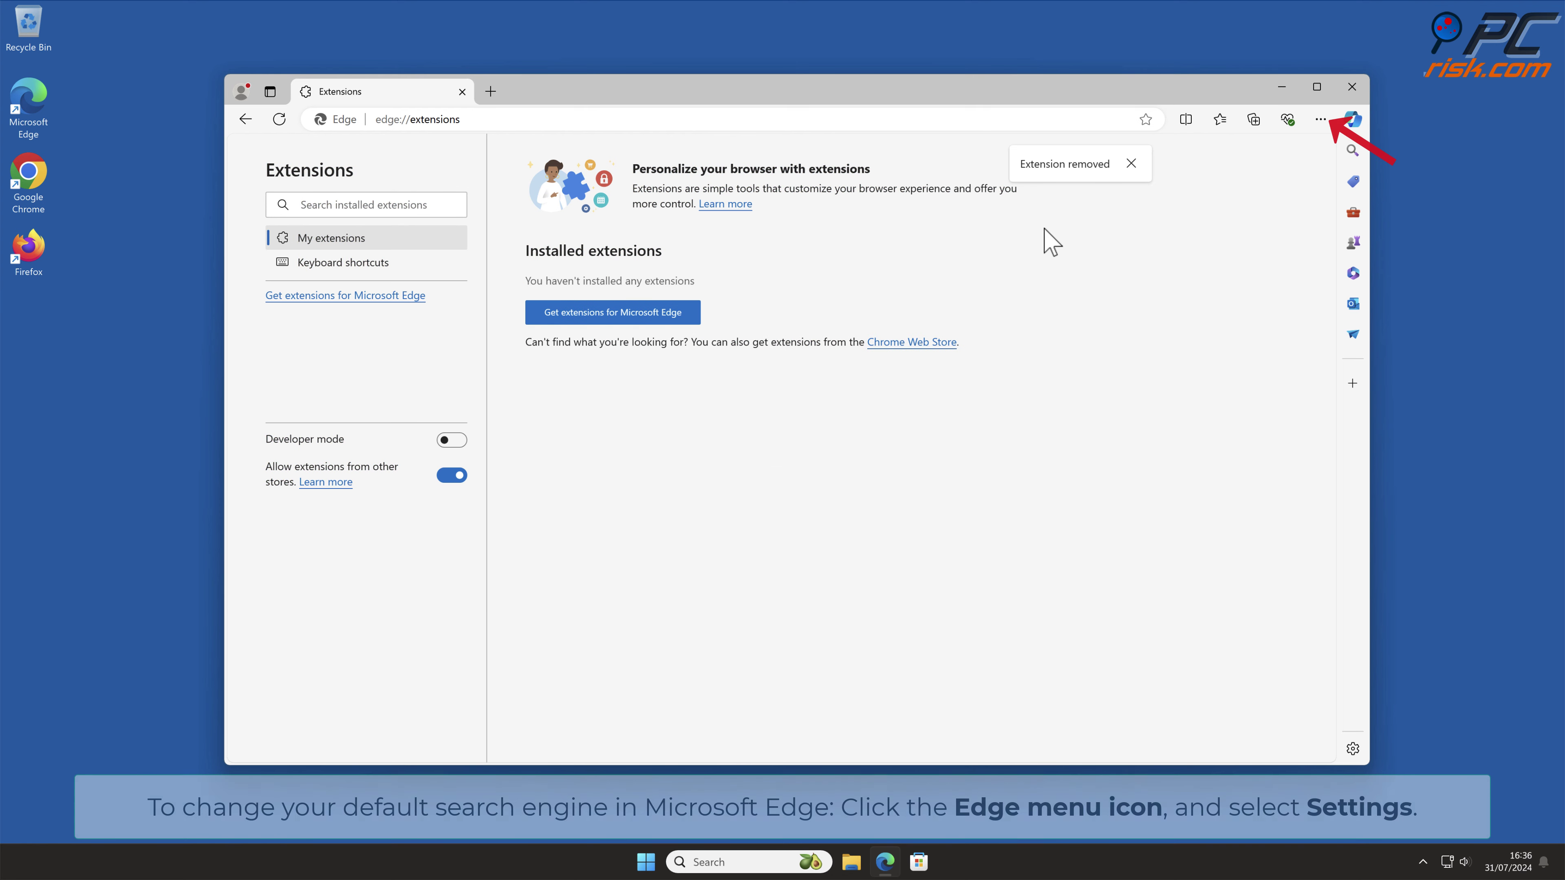
Open Edge's Manage search engines list under Privacy, search, and services, where Nature Theme Tab is default.
{"action": "left_click", "coordinate": [1321, 119]}
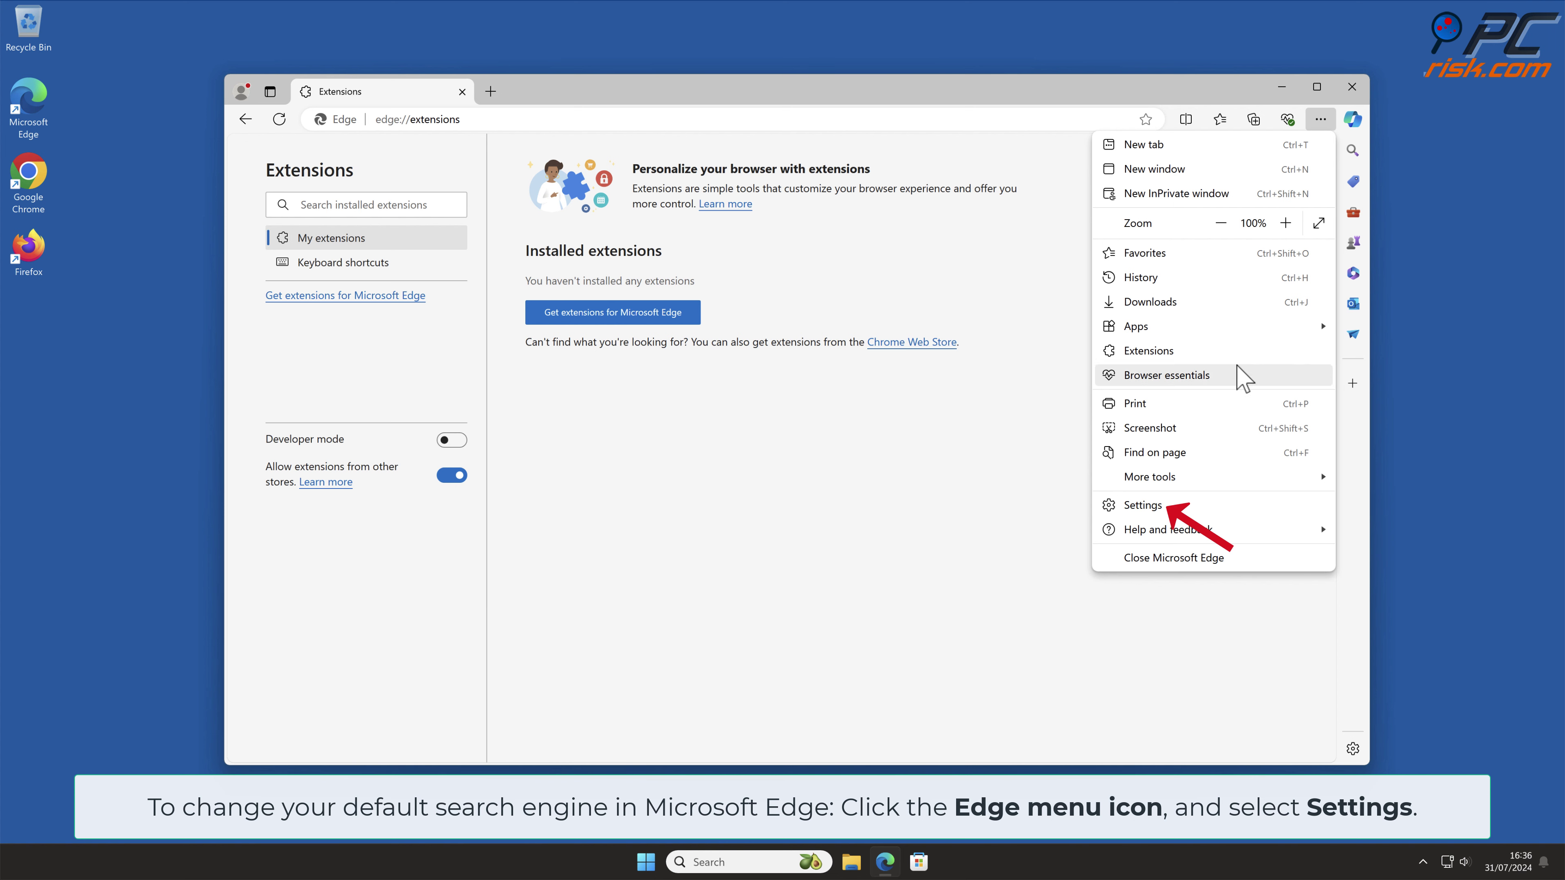
{"action": "left_click", "coordinate": [1161, 505]}
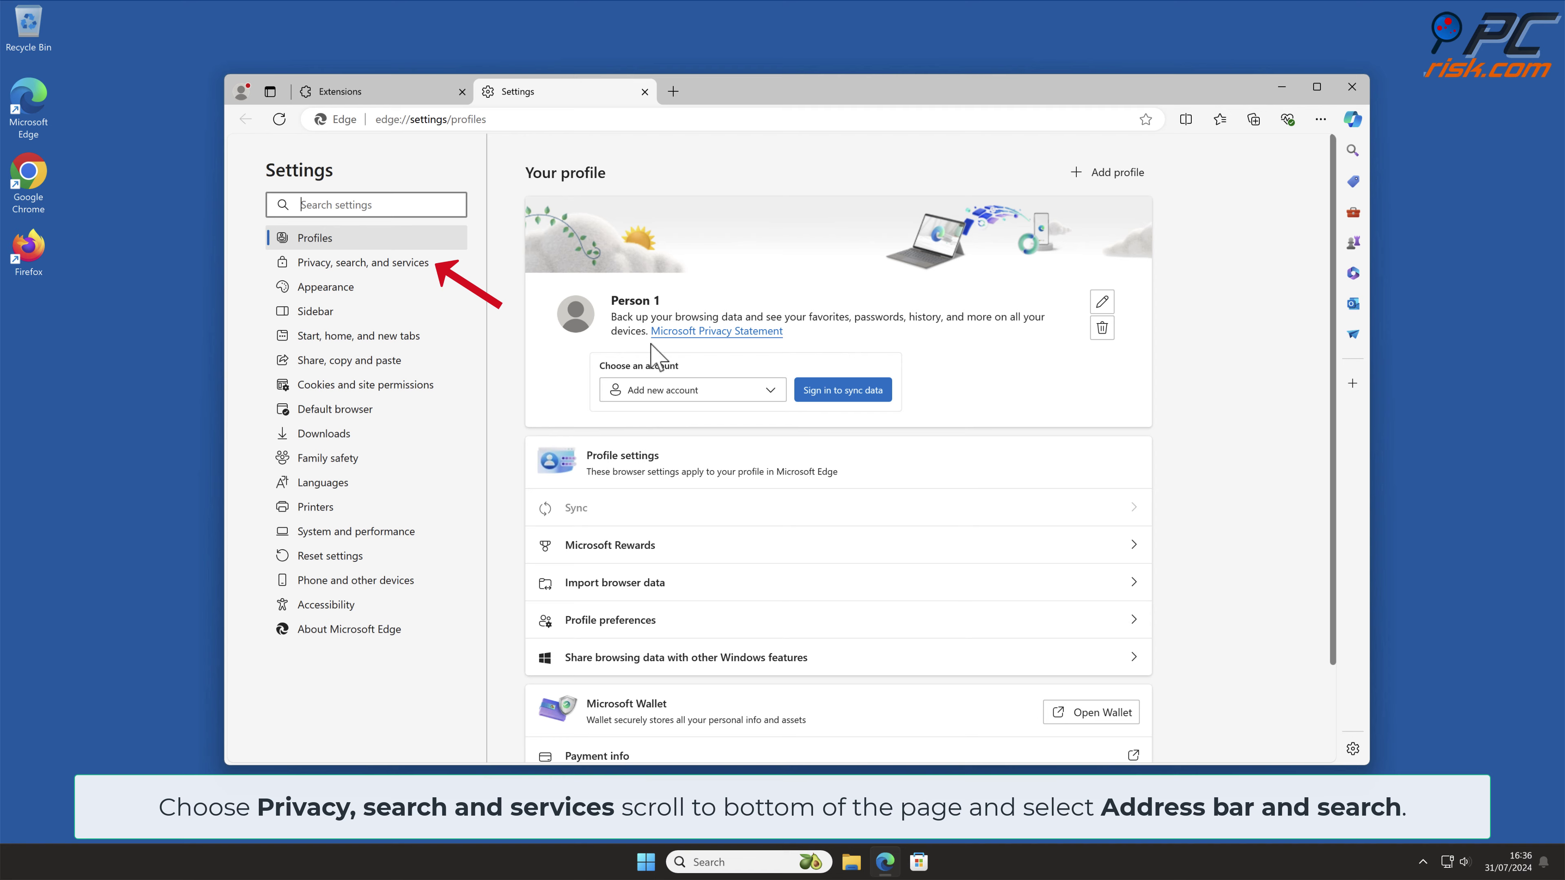
{"action": "left_click", "coordinate": [439, 274]}
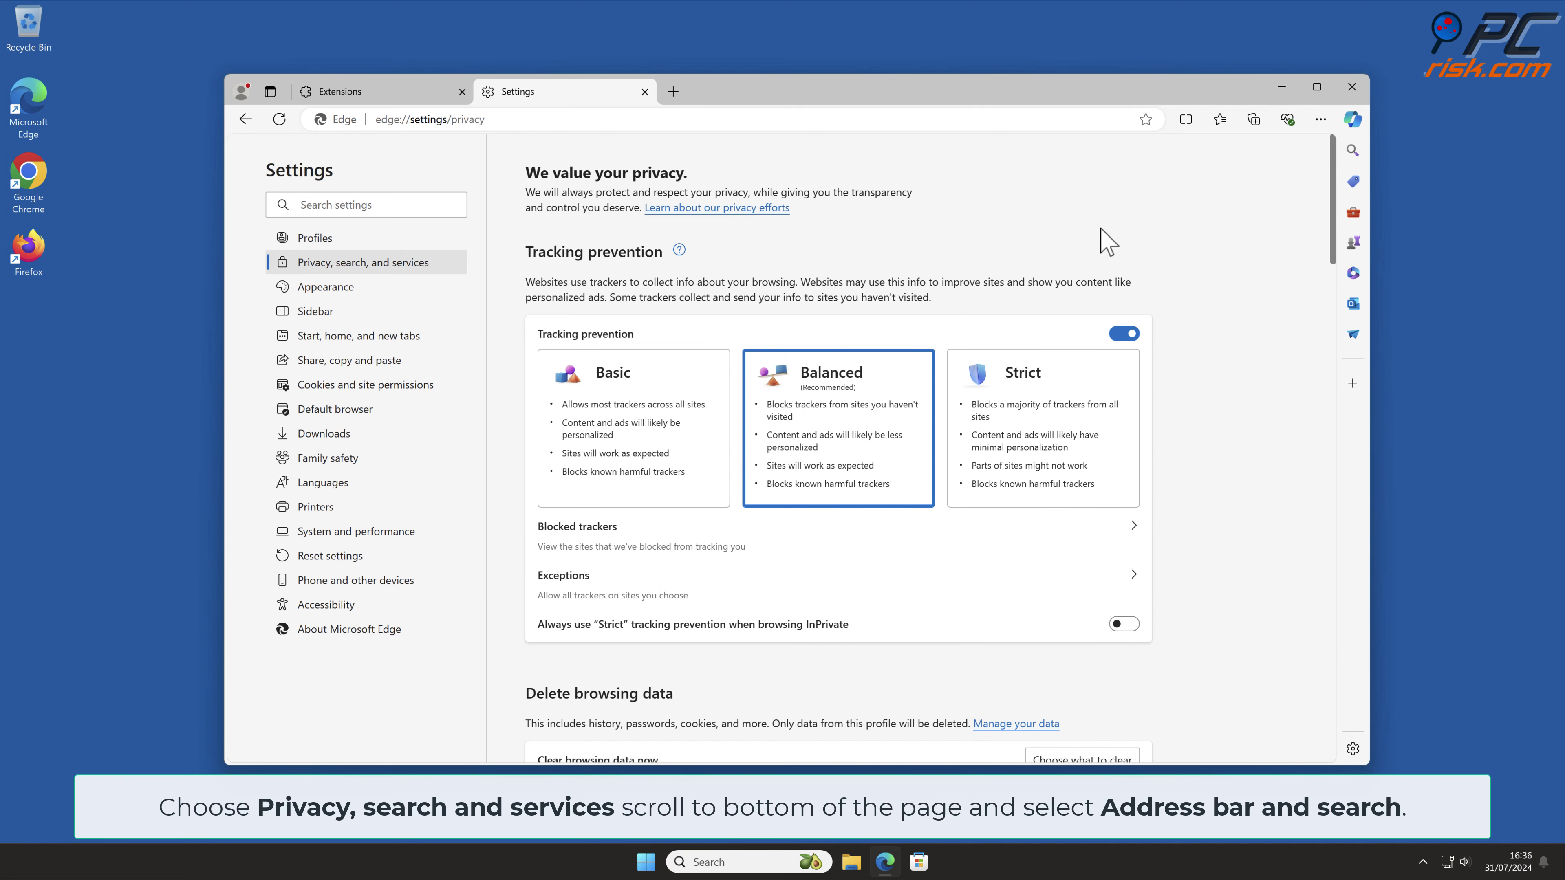
{"action": "left_click_drag", "start_coordinate": [1325, 194], "coordinate": [1345, 749]}
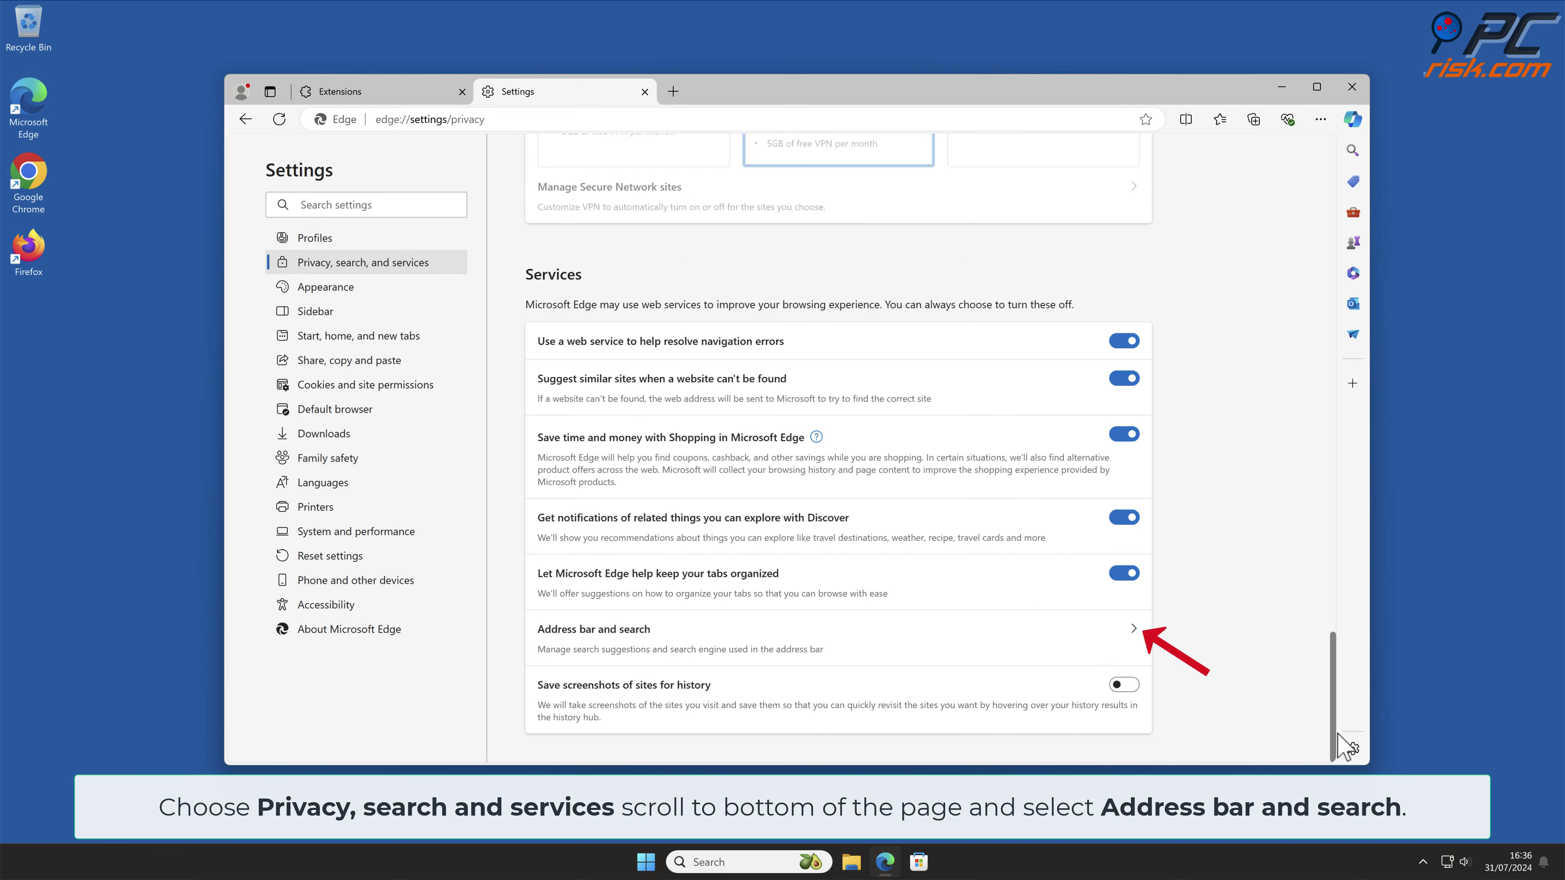
{"action": "left_click", "coordinate": [1128, 640]}
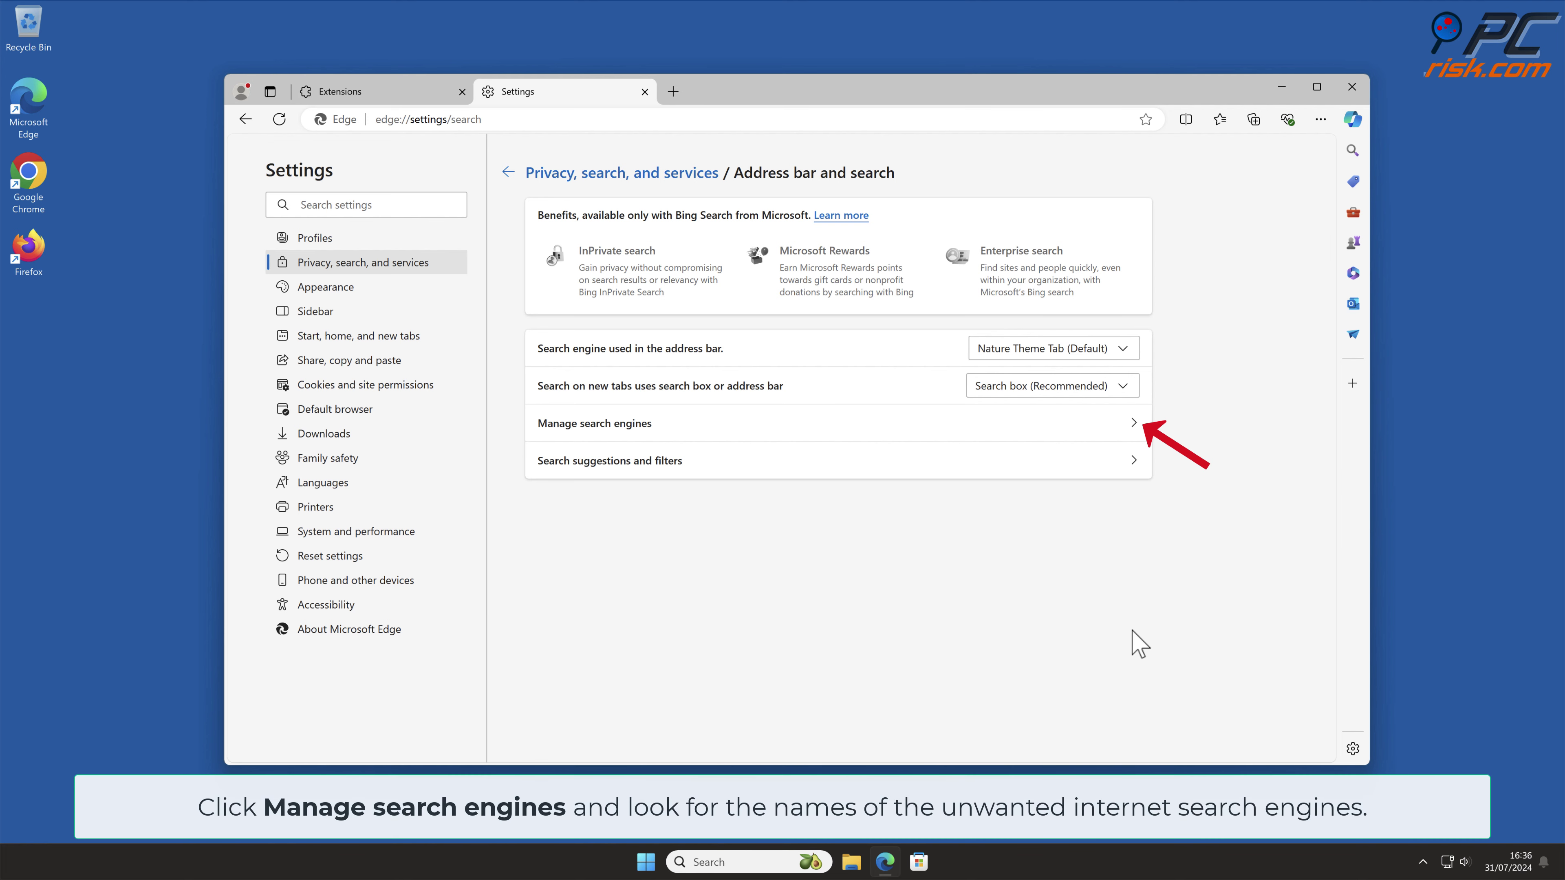
{"action": "left_click", "coordinate": [1134, 424]}
{"action": "left_click", "coordinate": [1137, 422]}
{"action": "left_click", "coordinate": [1251, 421]}
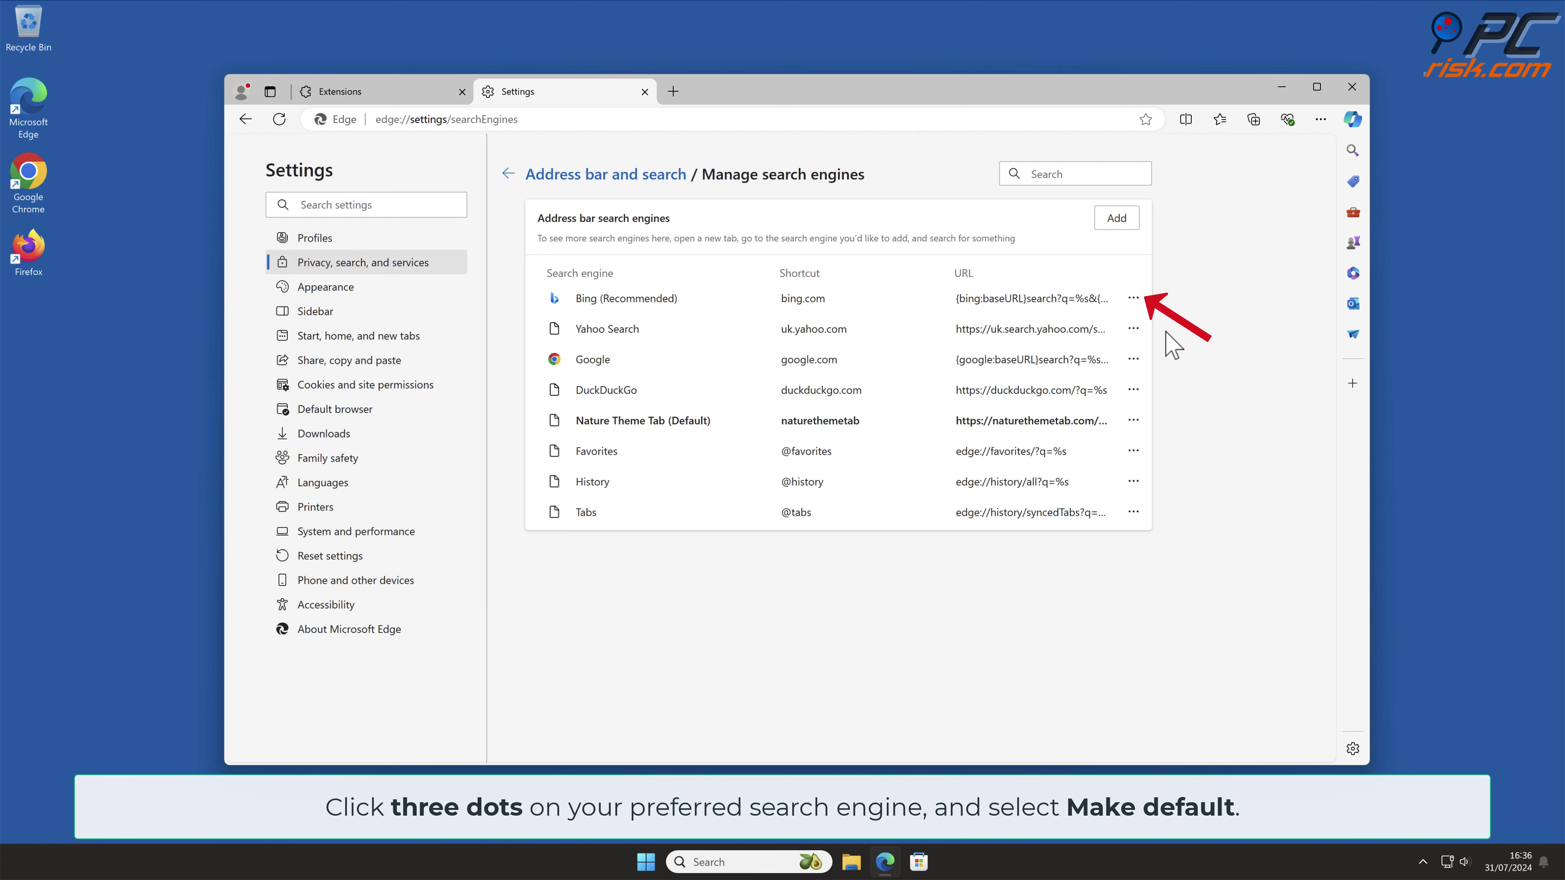
Make Bing Edge's default search engine and remove the Nature Theme Tab entry.
{"action": "left_click", "coordinate": [1134, 299]}
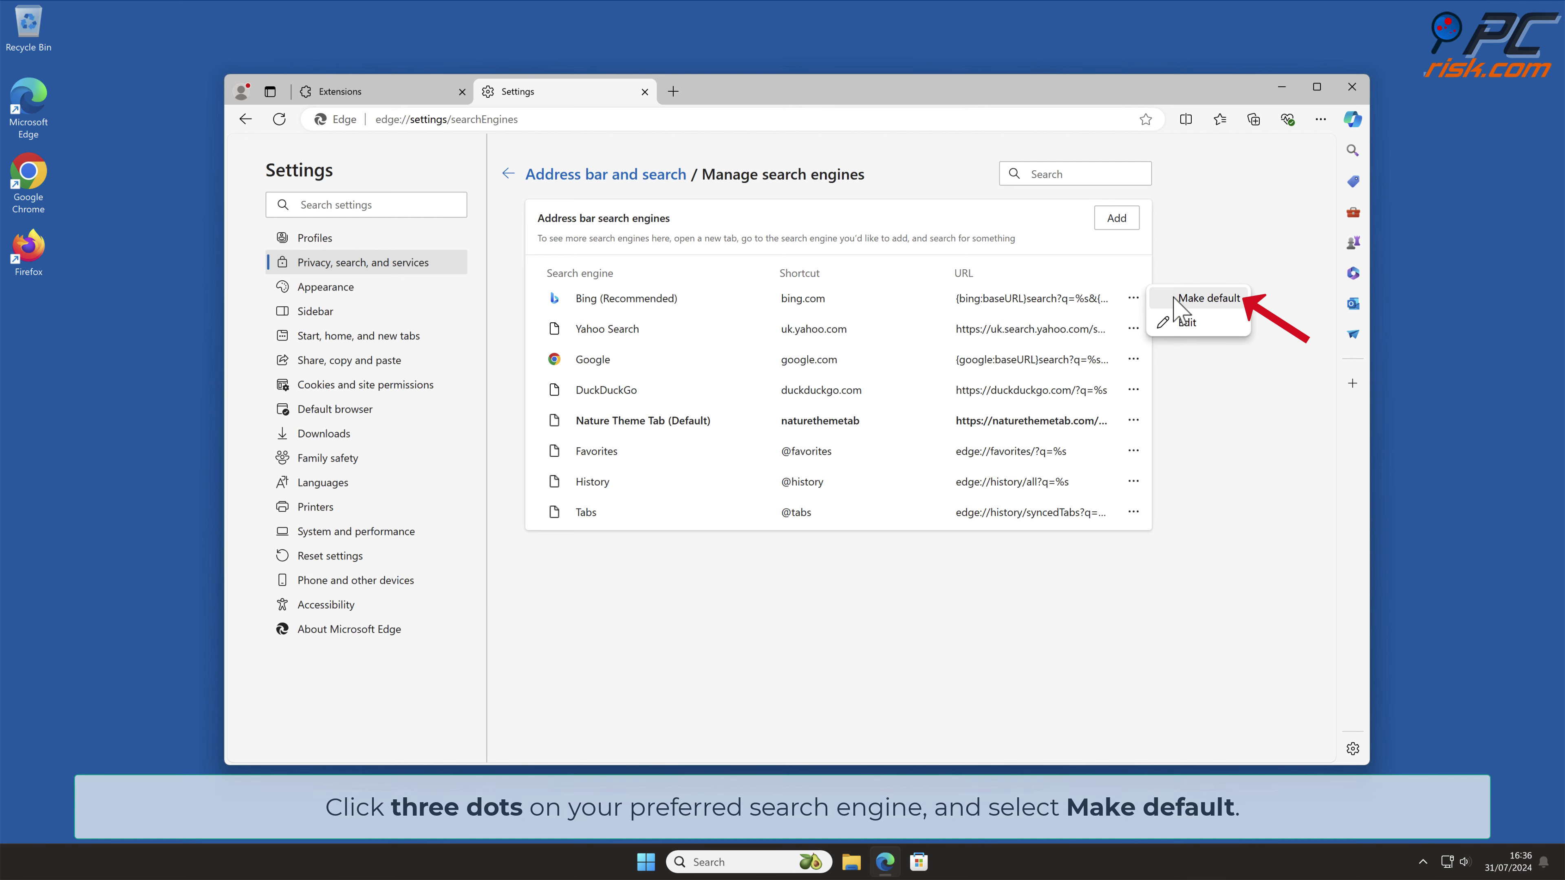
{"action": "left_click", "coordinate": [1229, 301]}
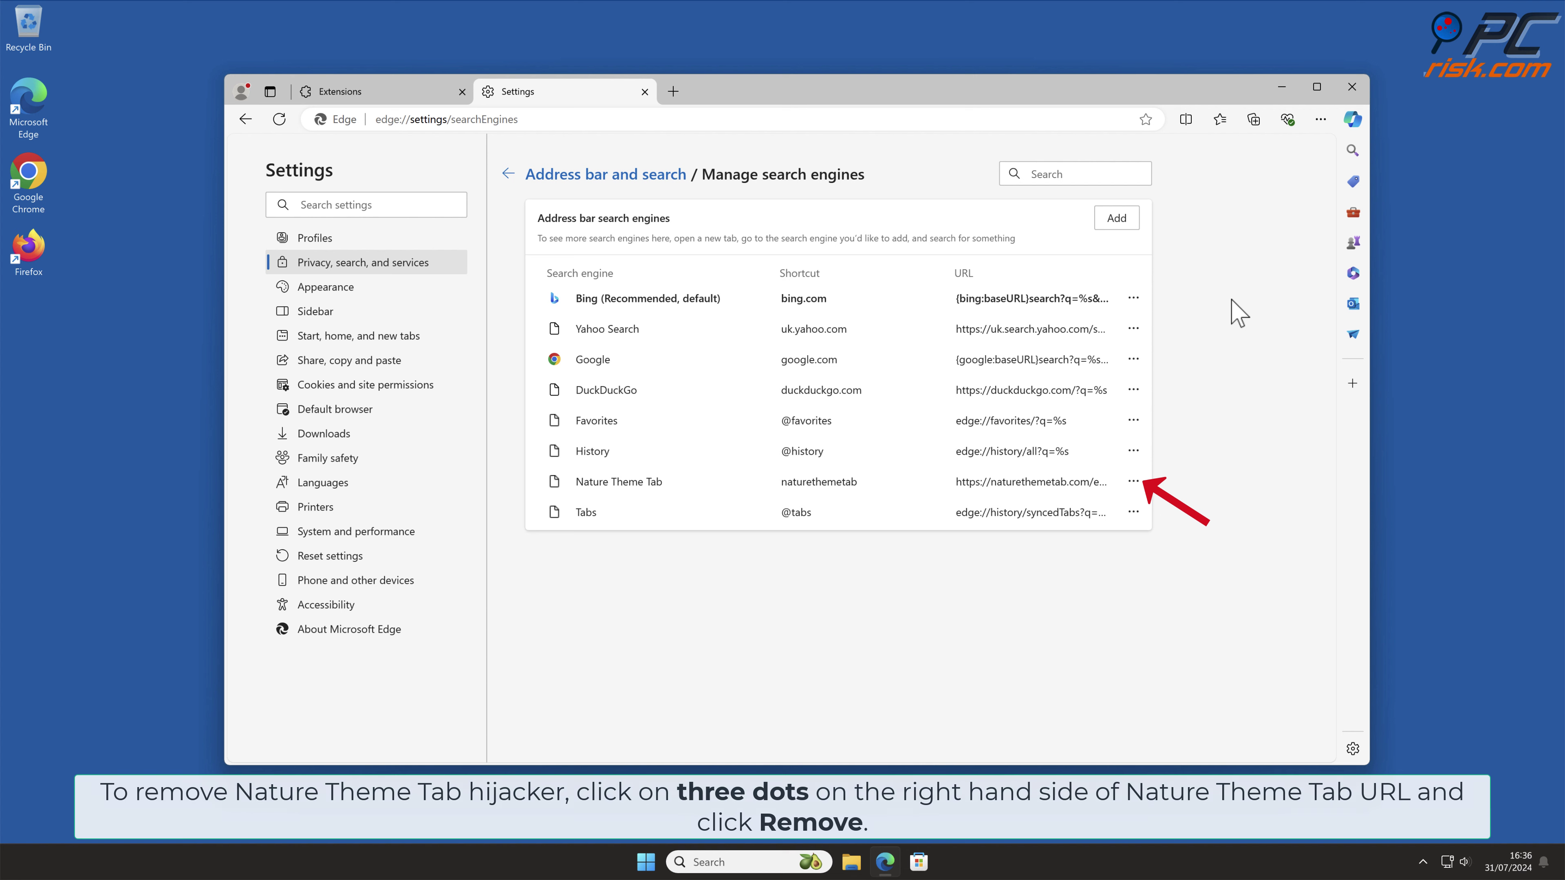
{"action": "left_click", "coordinate": [1134, 482]}
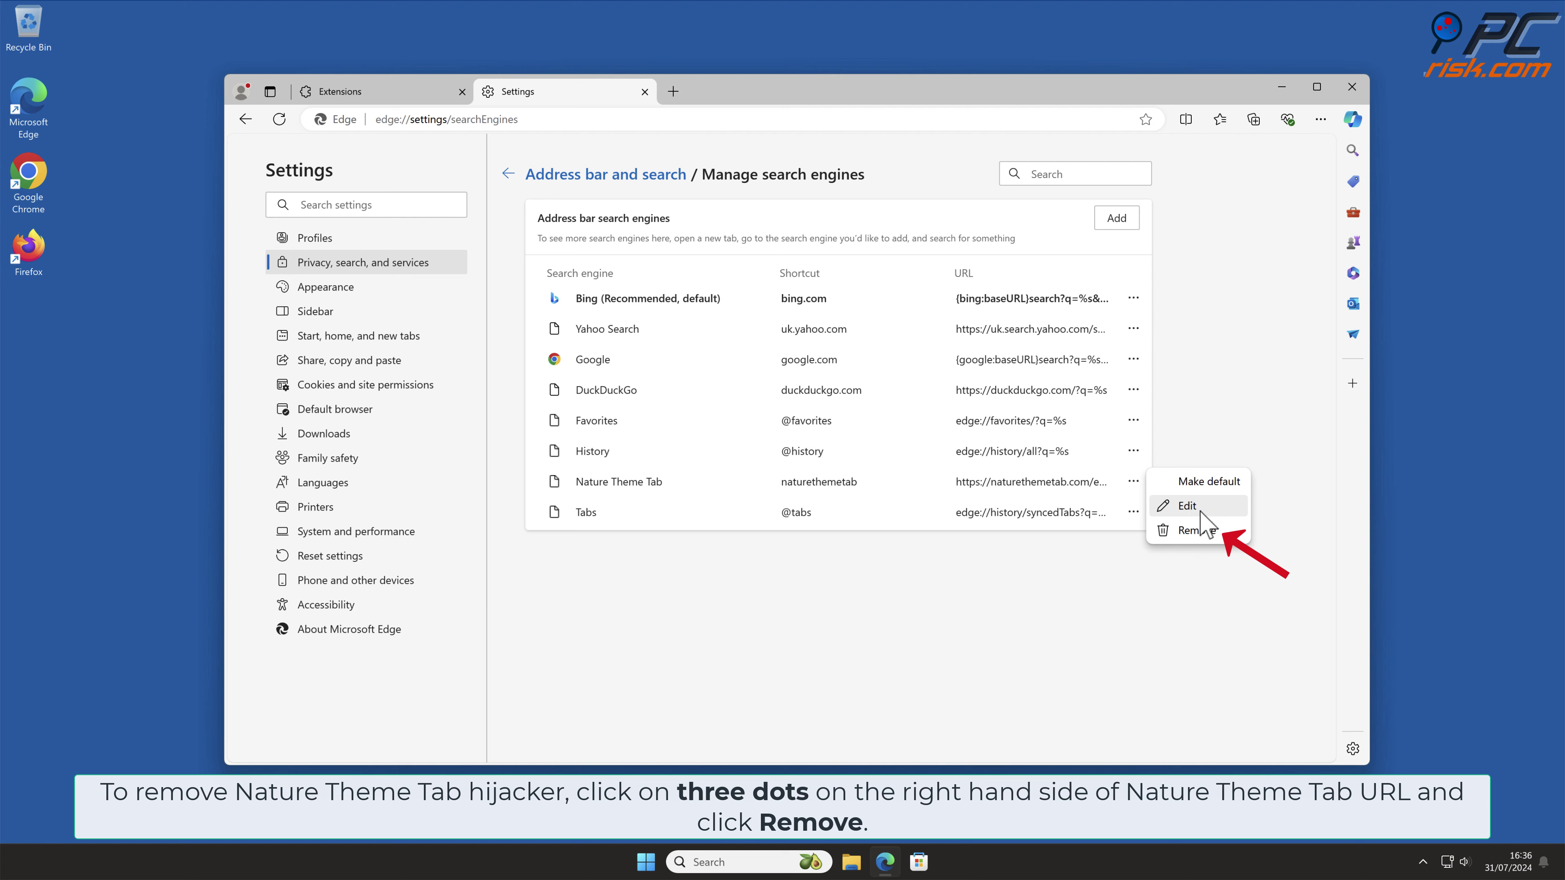
{"action": "left_click", "coordinate": [1196, 531]}
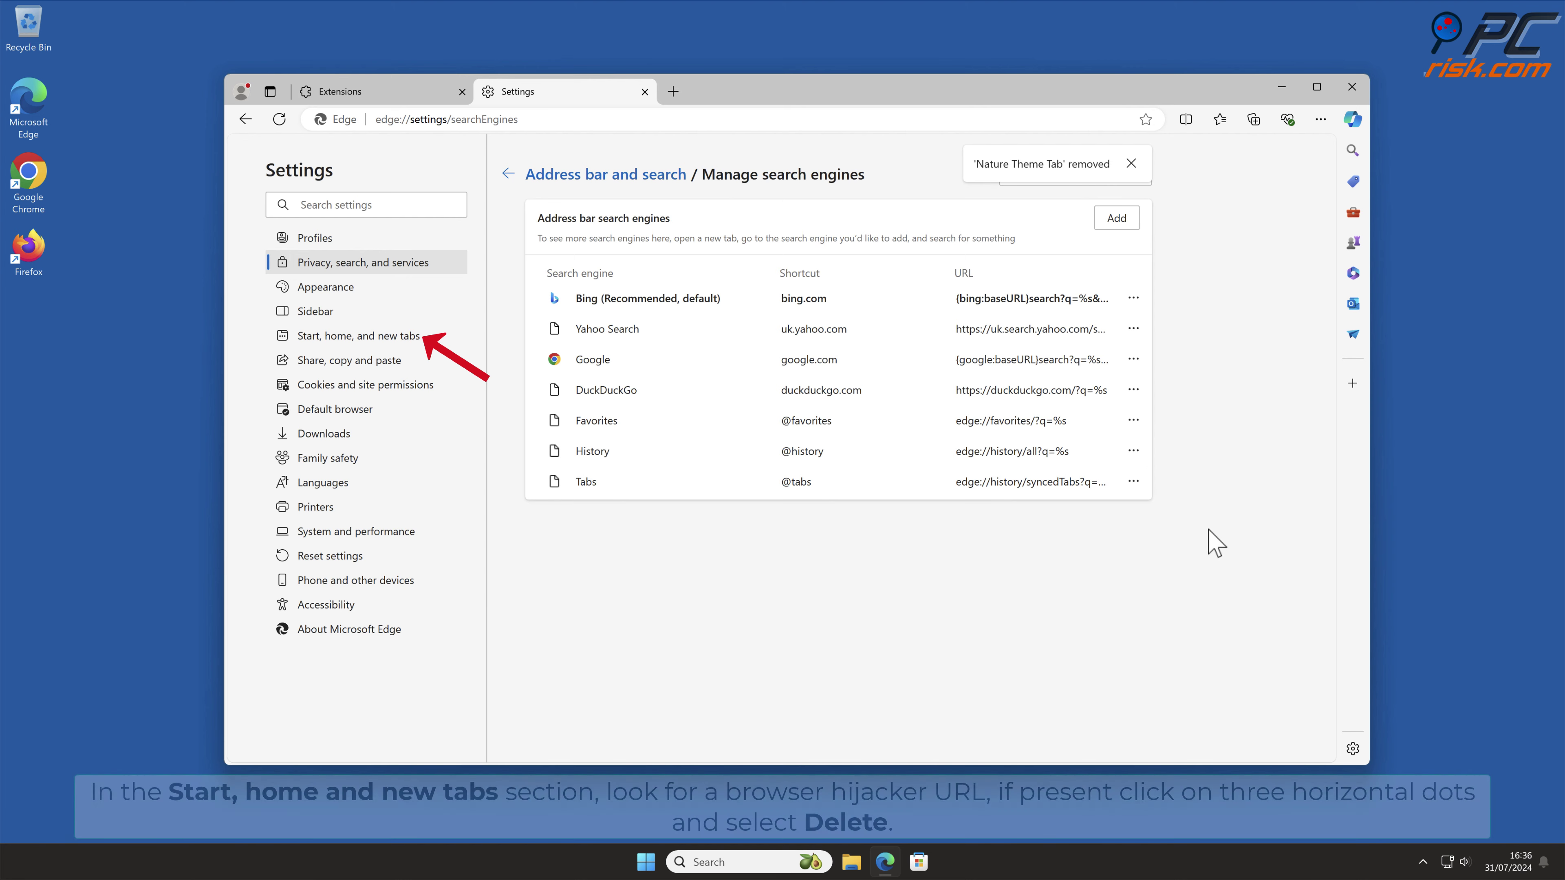
Delete the naturethemetab.com startup page under Start, home, and new tabs, then close Edge.
{"action": "left_click", "coordinate": [419, 338]}
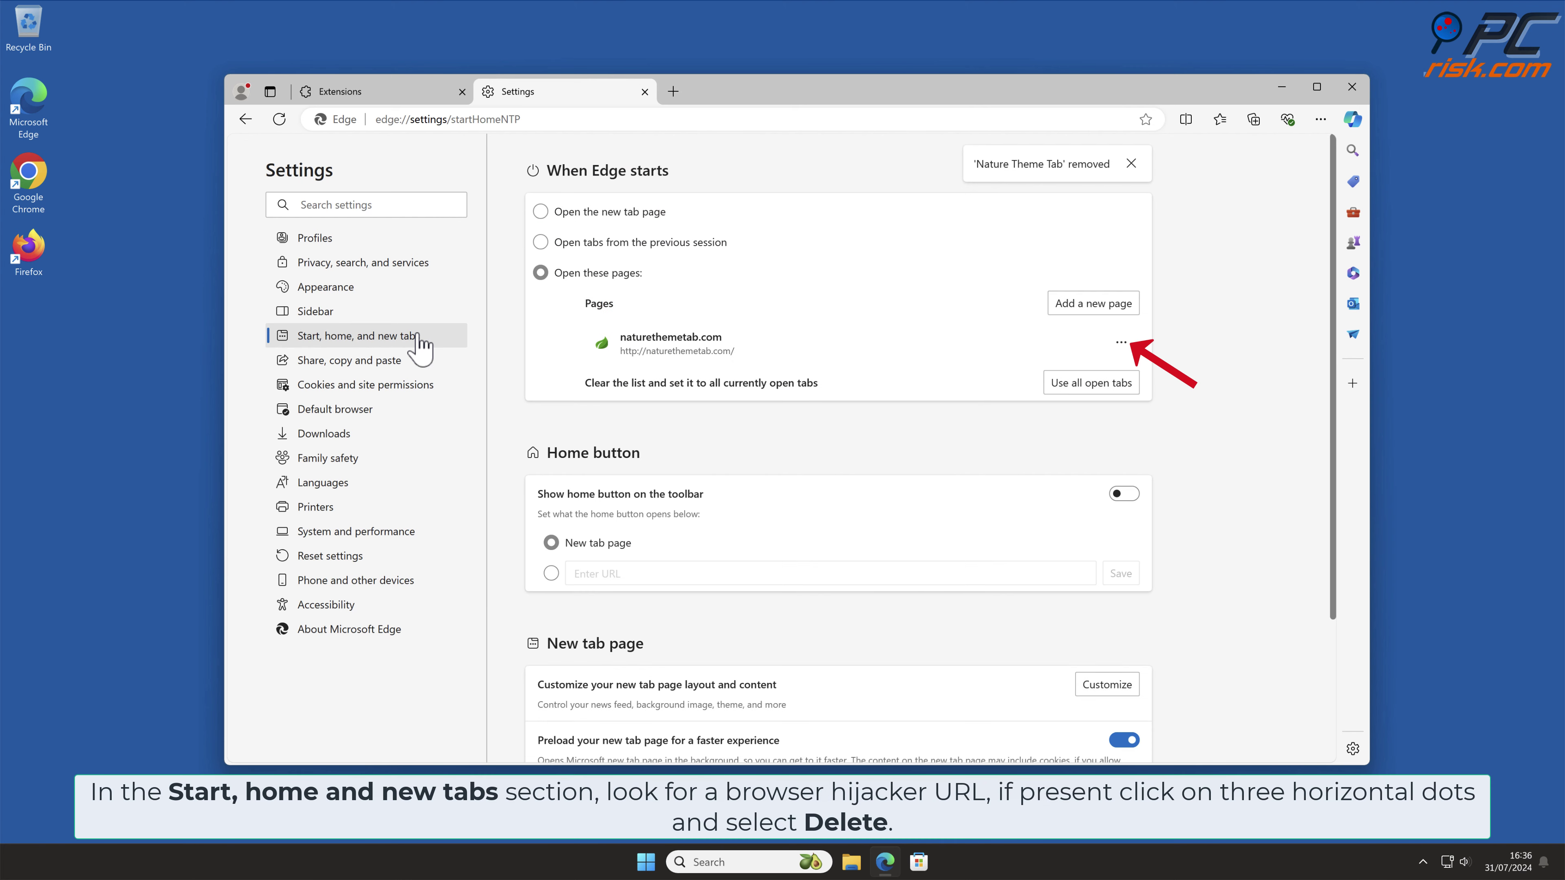
{"action": "left_click", "coordinate": [1117, 343]}
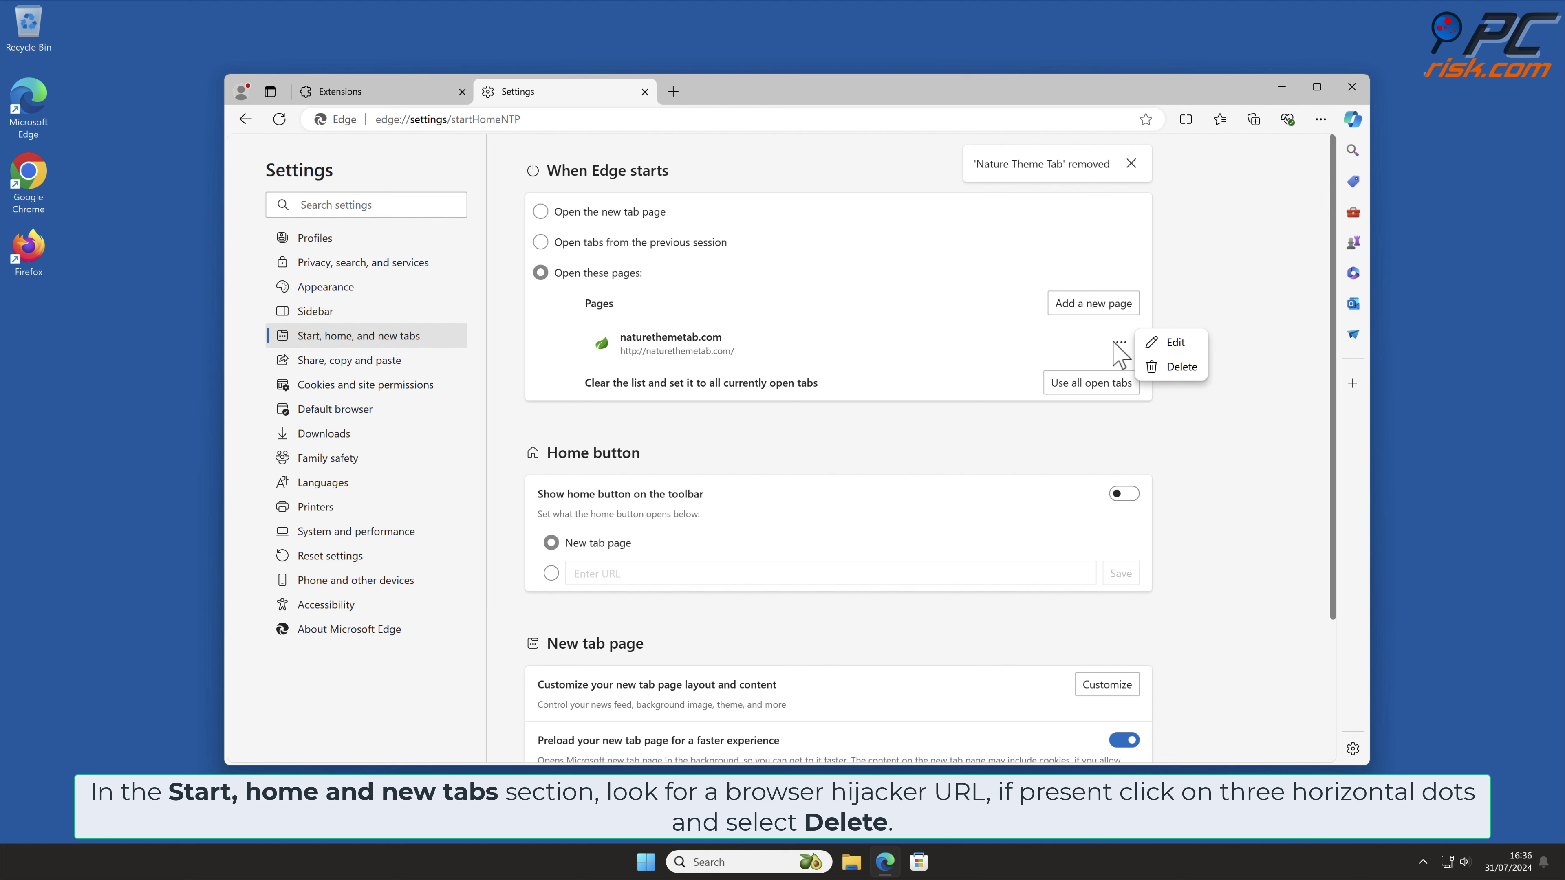
{"action": "left_click", "coordinate": [1180, 367]}
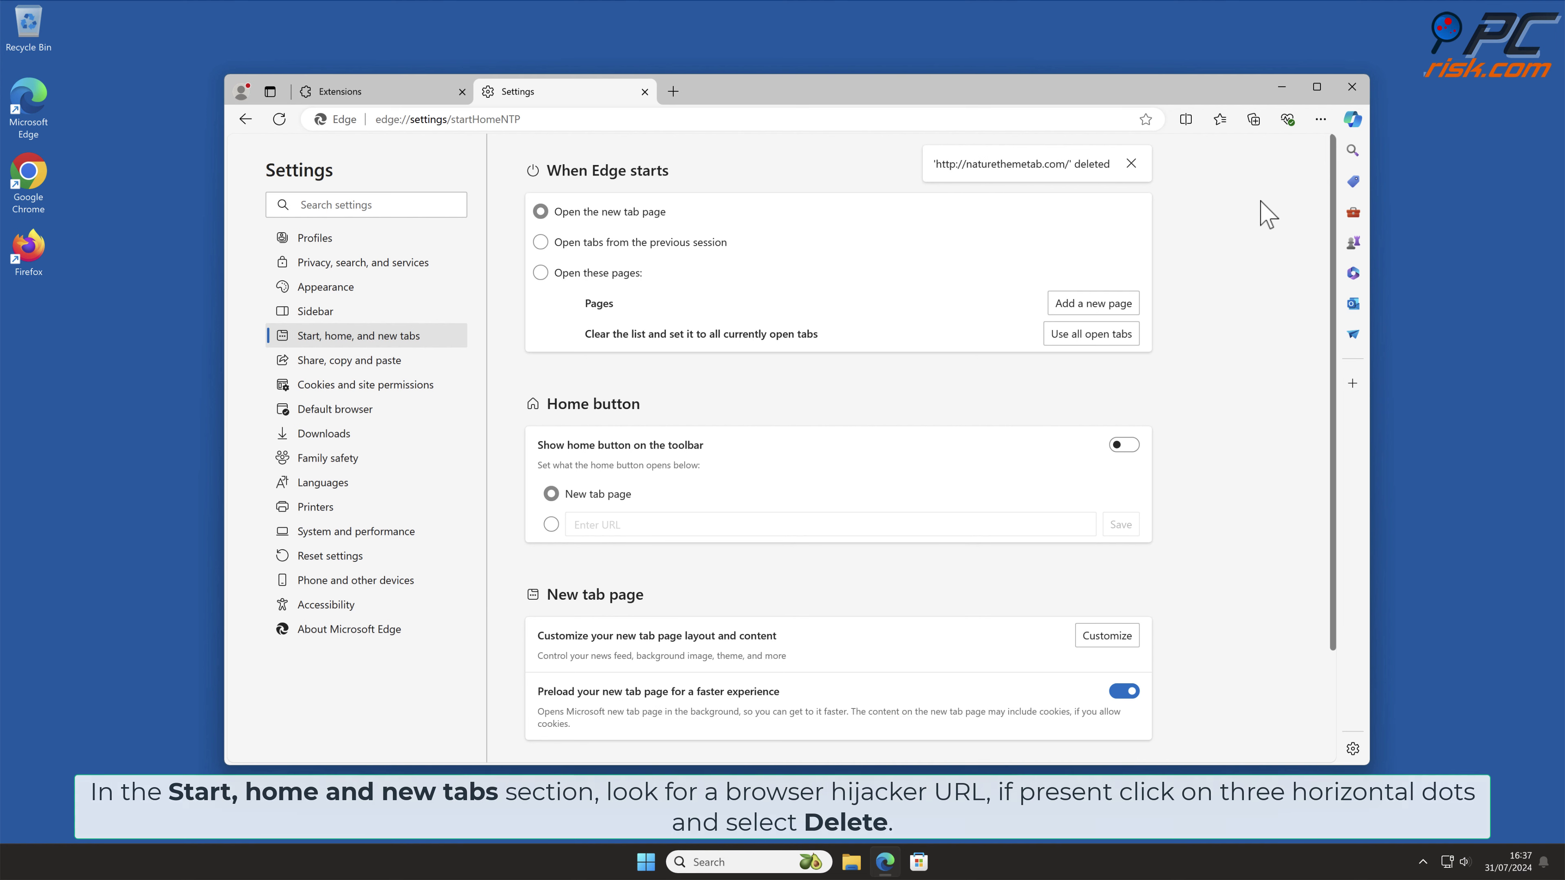
{"action": "left_click", "coordinate": [1352, 87]}
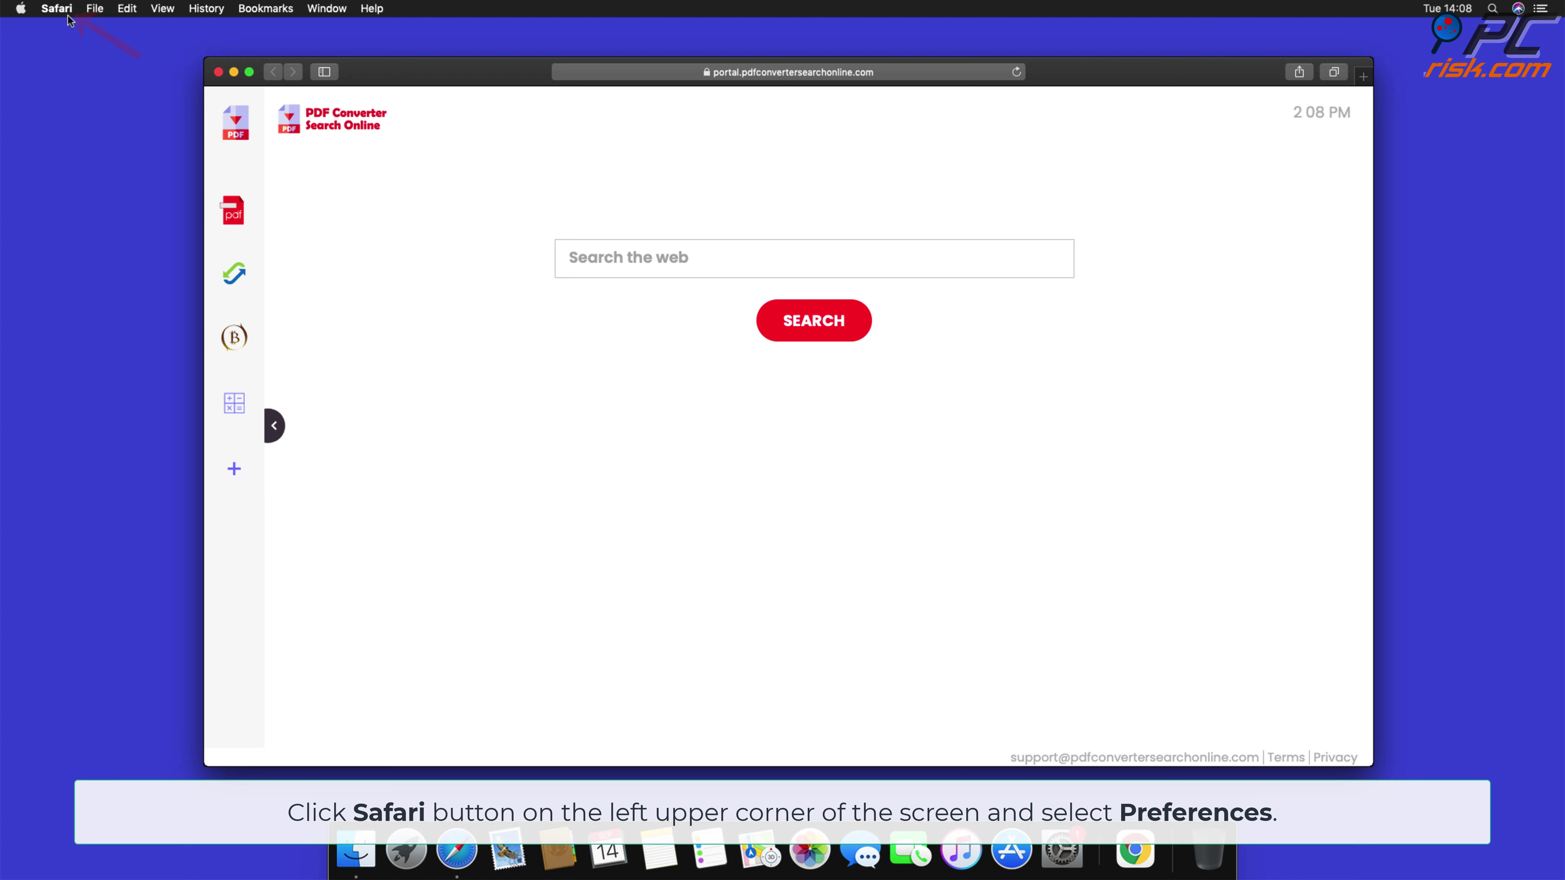
Uninstall the Top Results extension in Safari's Extensions preferences and move its app to the Trash.
{"action": "left_click", "coordinate": [56, 8]}
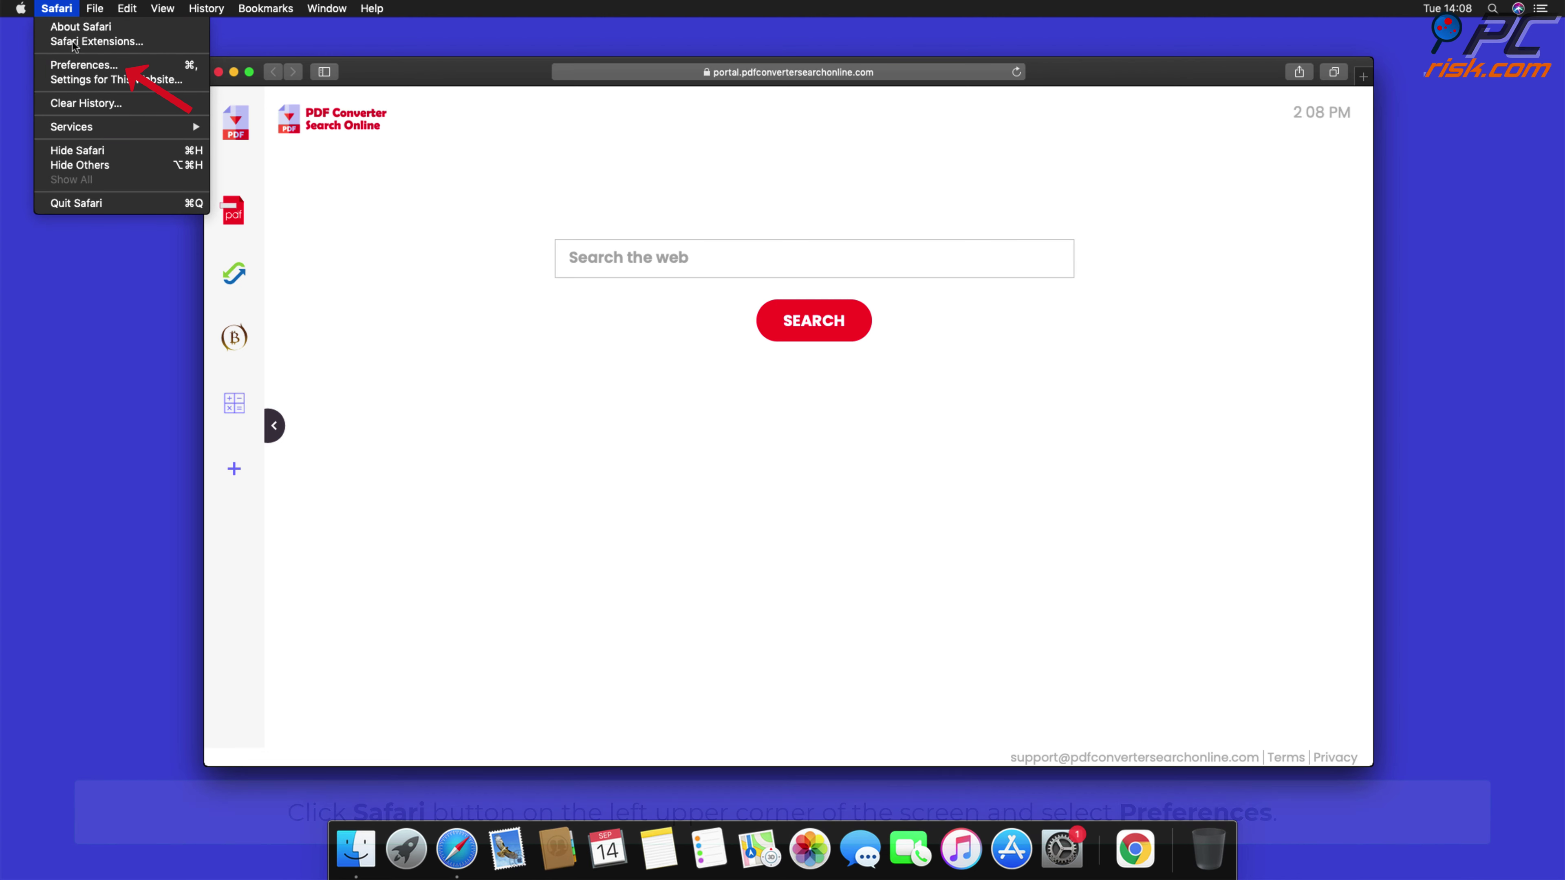
{"action": "left_click", "coordinate": [84, 66]}
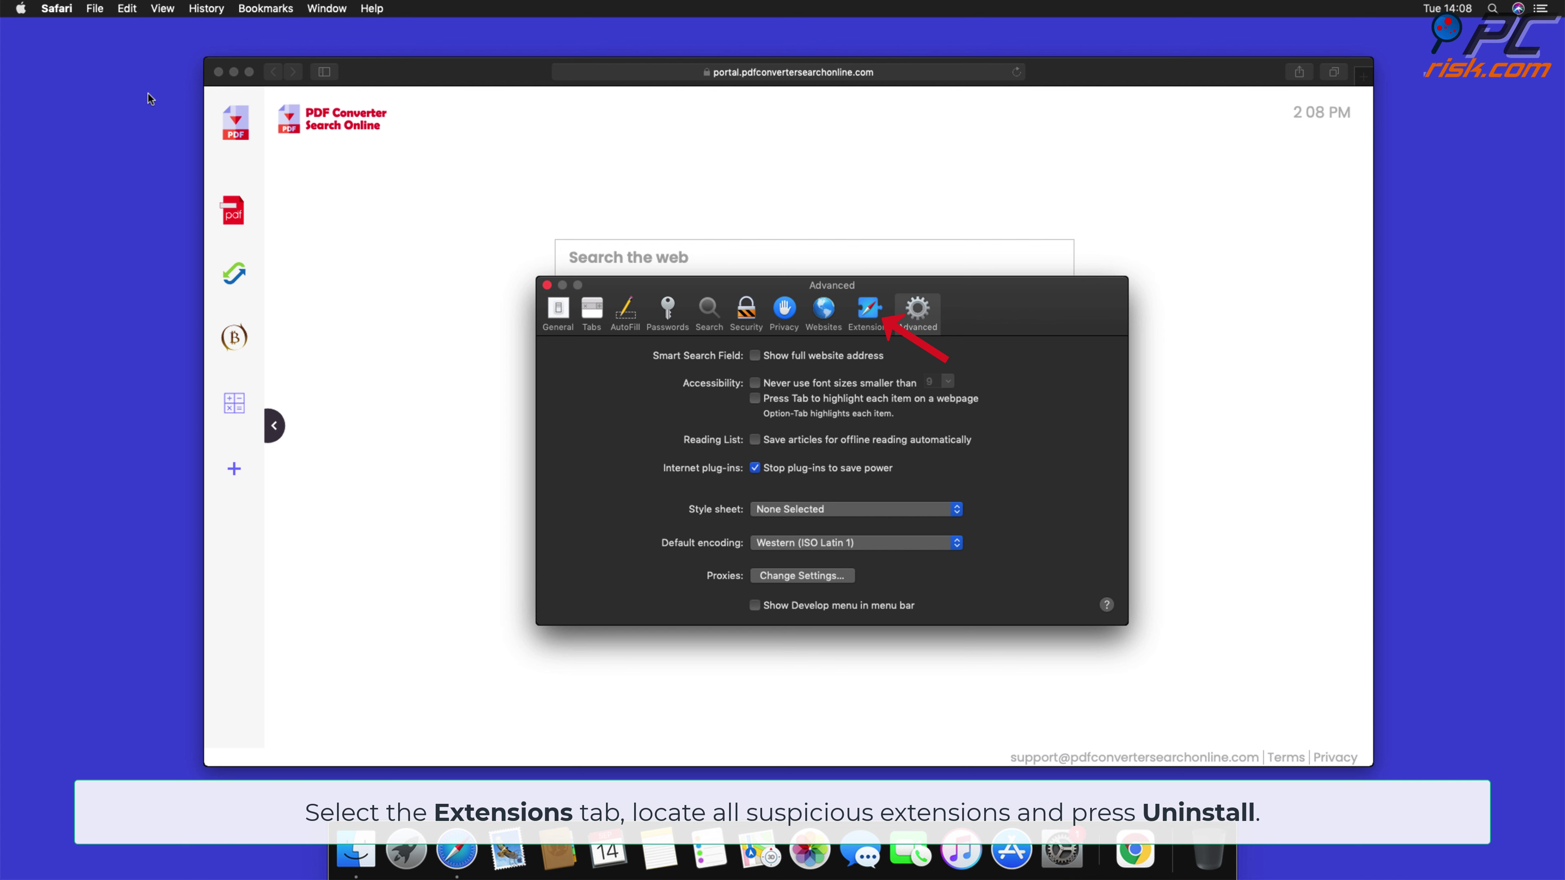
{"action": "left_click", "coordinate": [862, 324]}
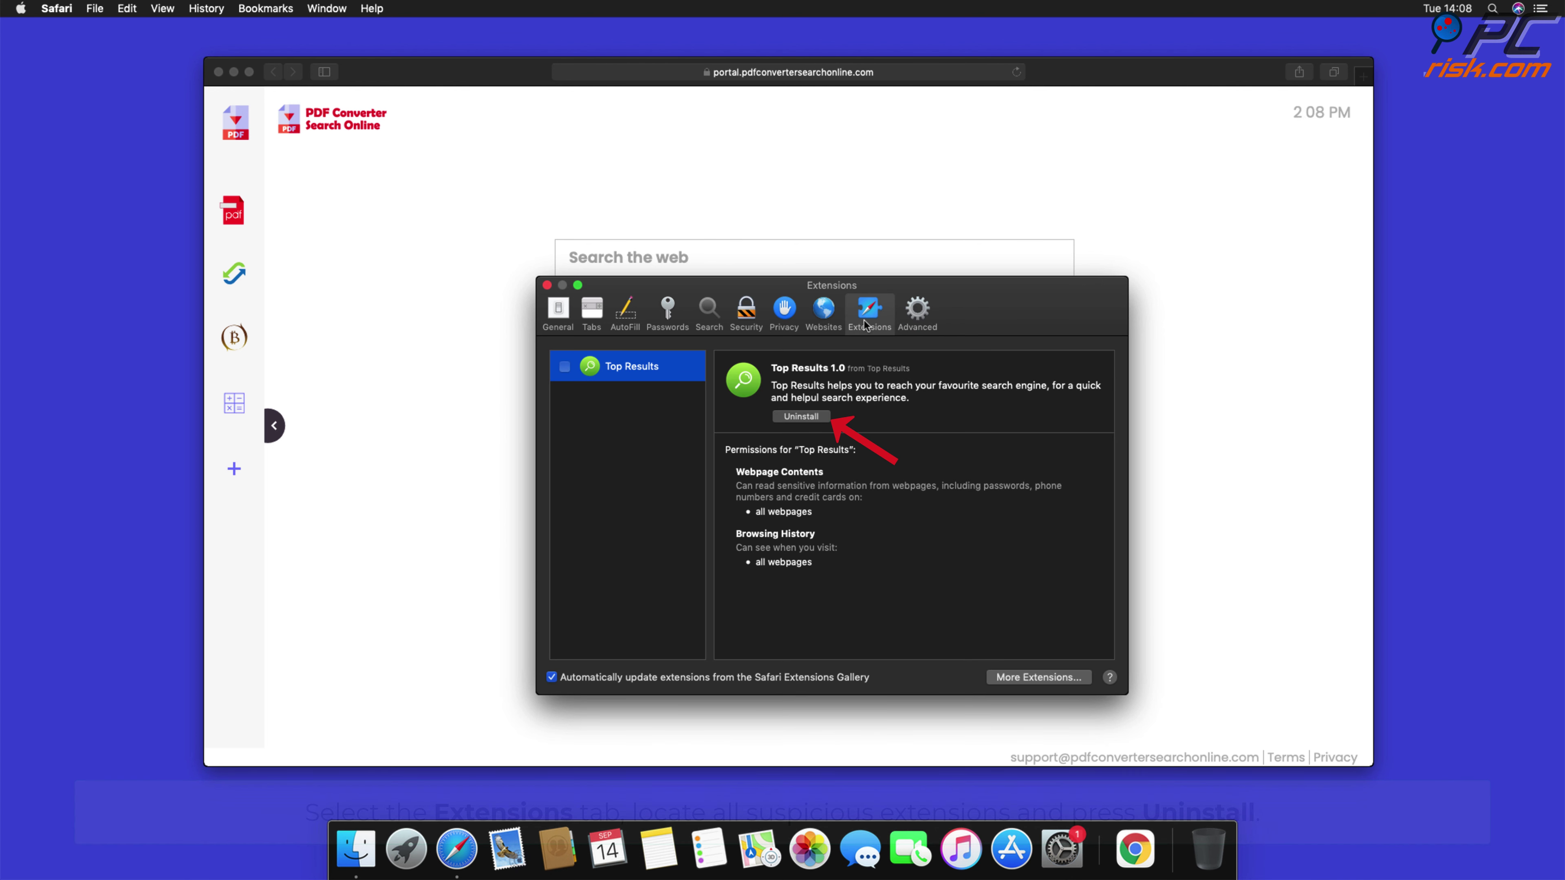
{"action": "left_click", "coordinate": [818, 417]}
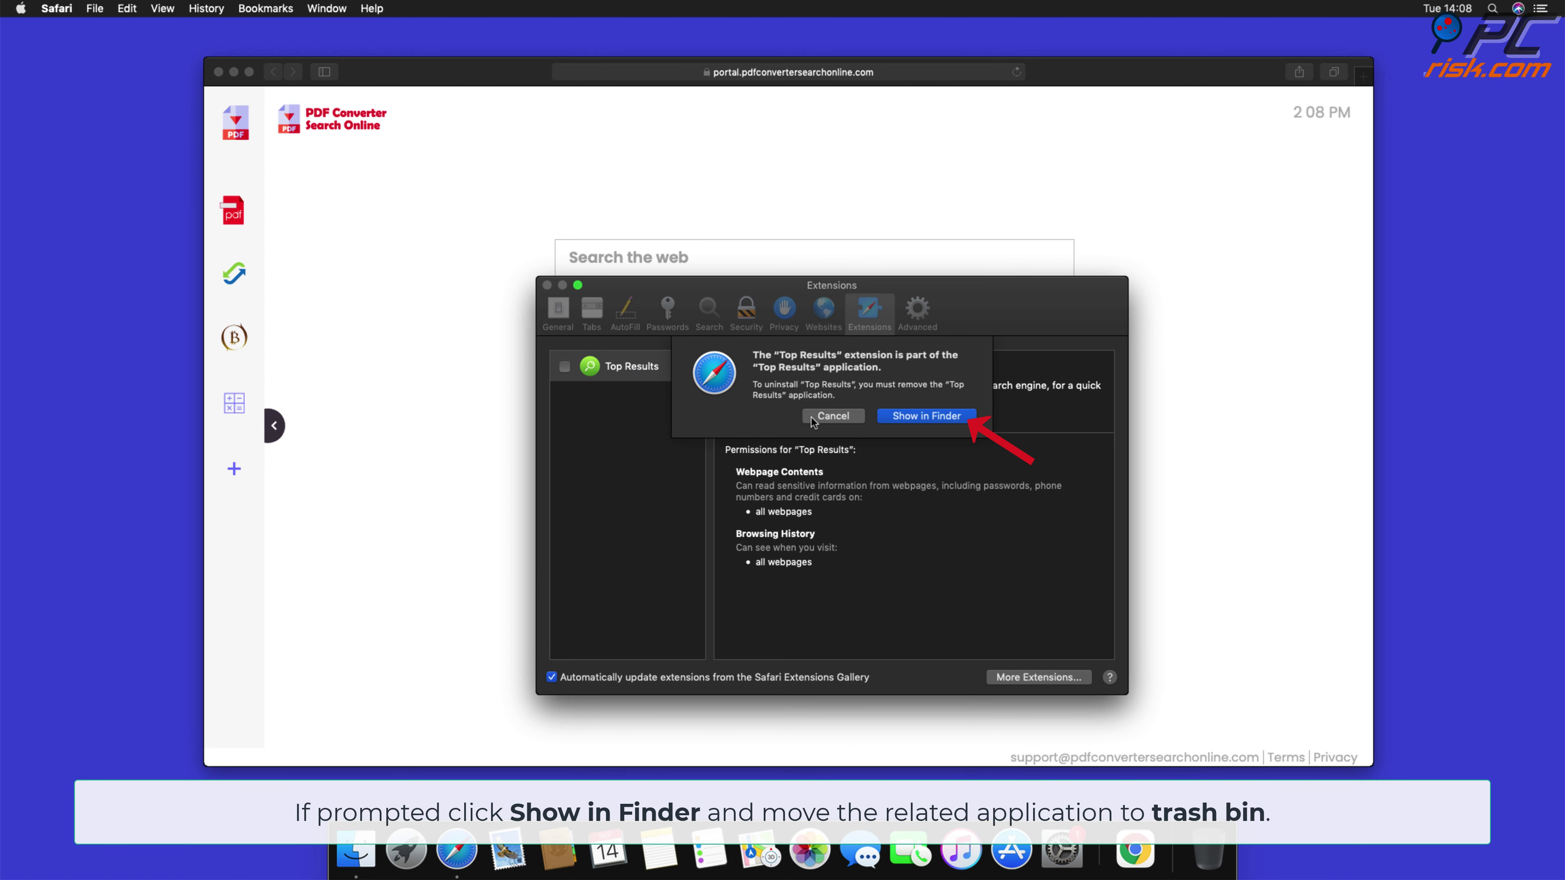
{"action": "left_click", "coordinate": [926, 417]}
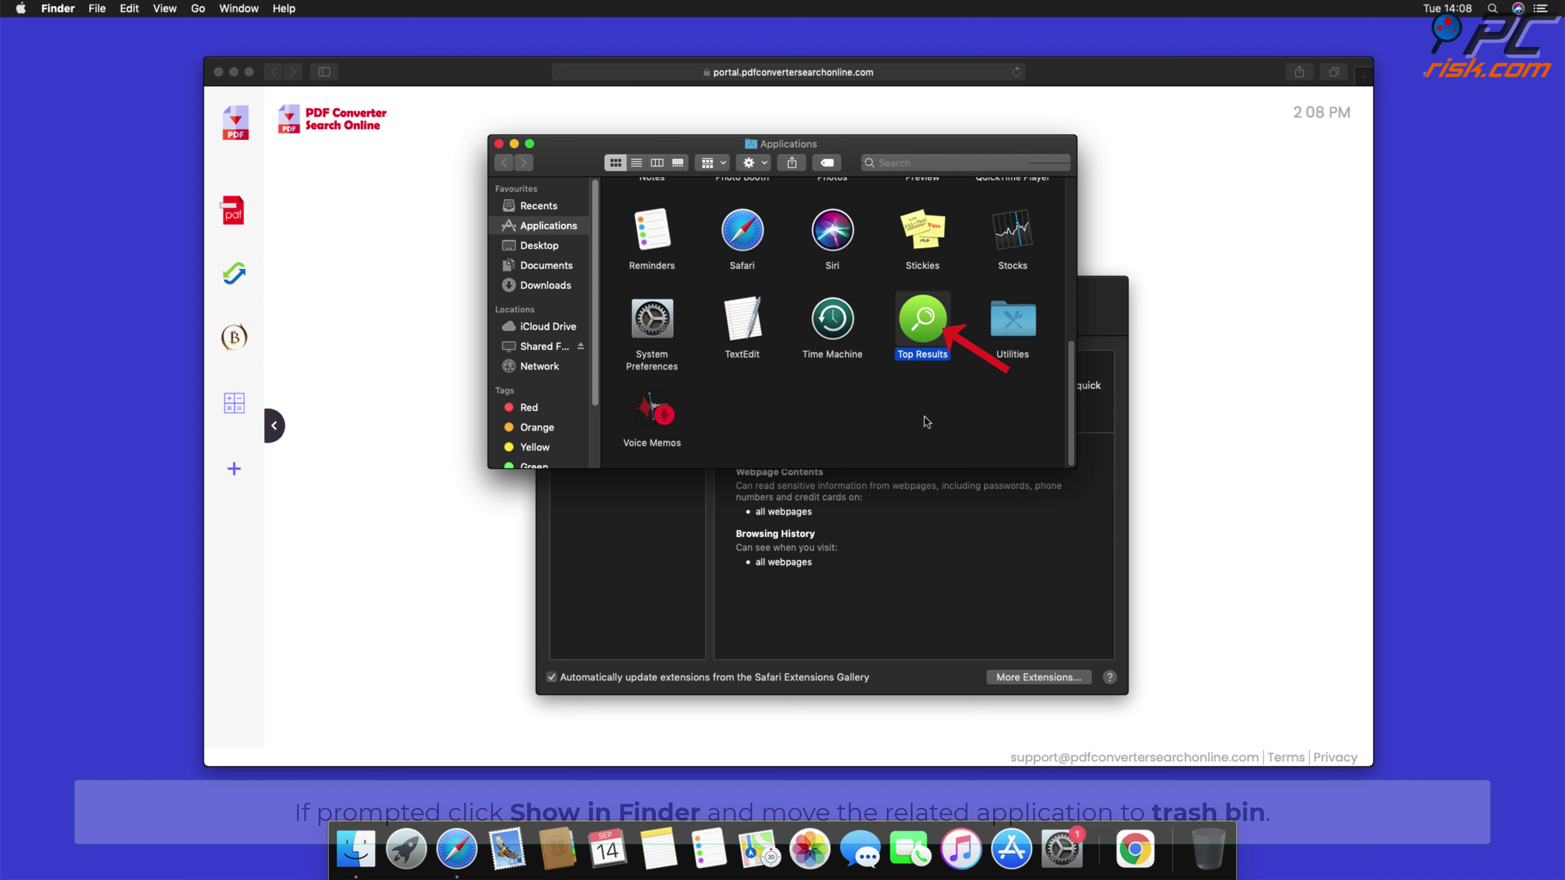
{"action": "left_click_drag", "start_coordinate": [921, 320], "coordinate": [1212, 854]}
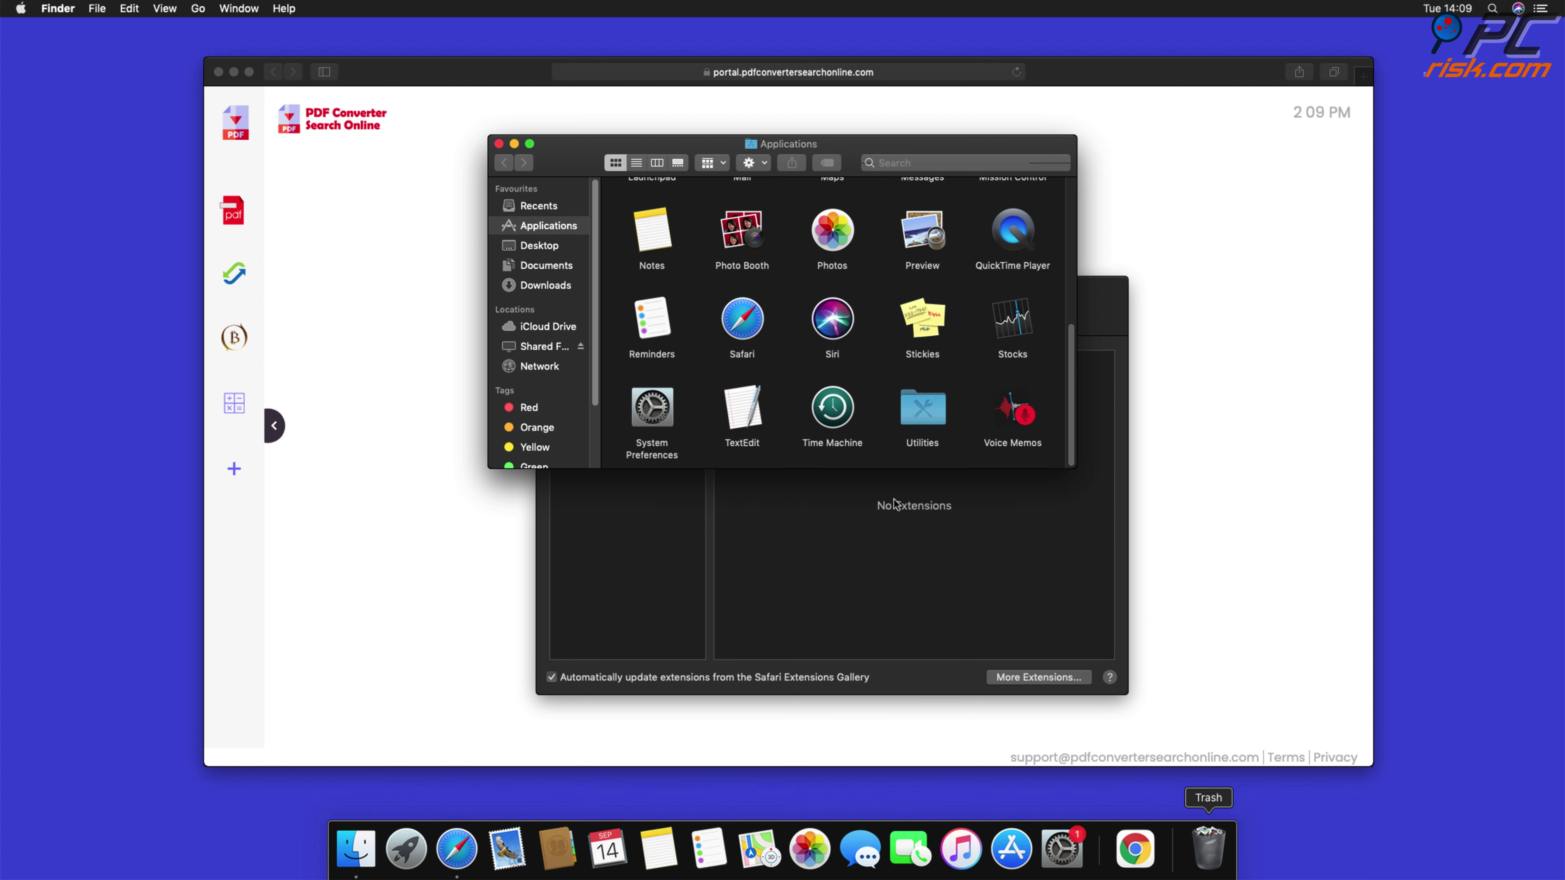
{"action": "left_click", "coordinate": [499, 144]}
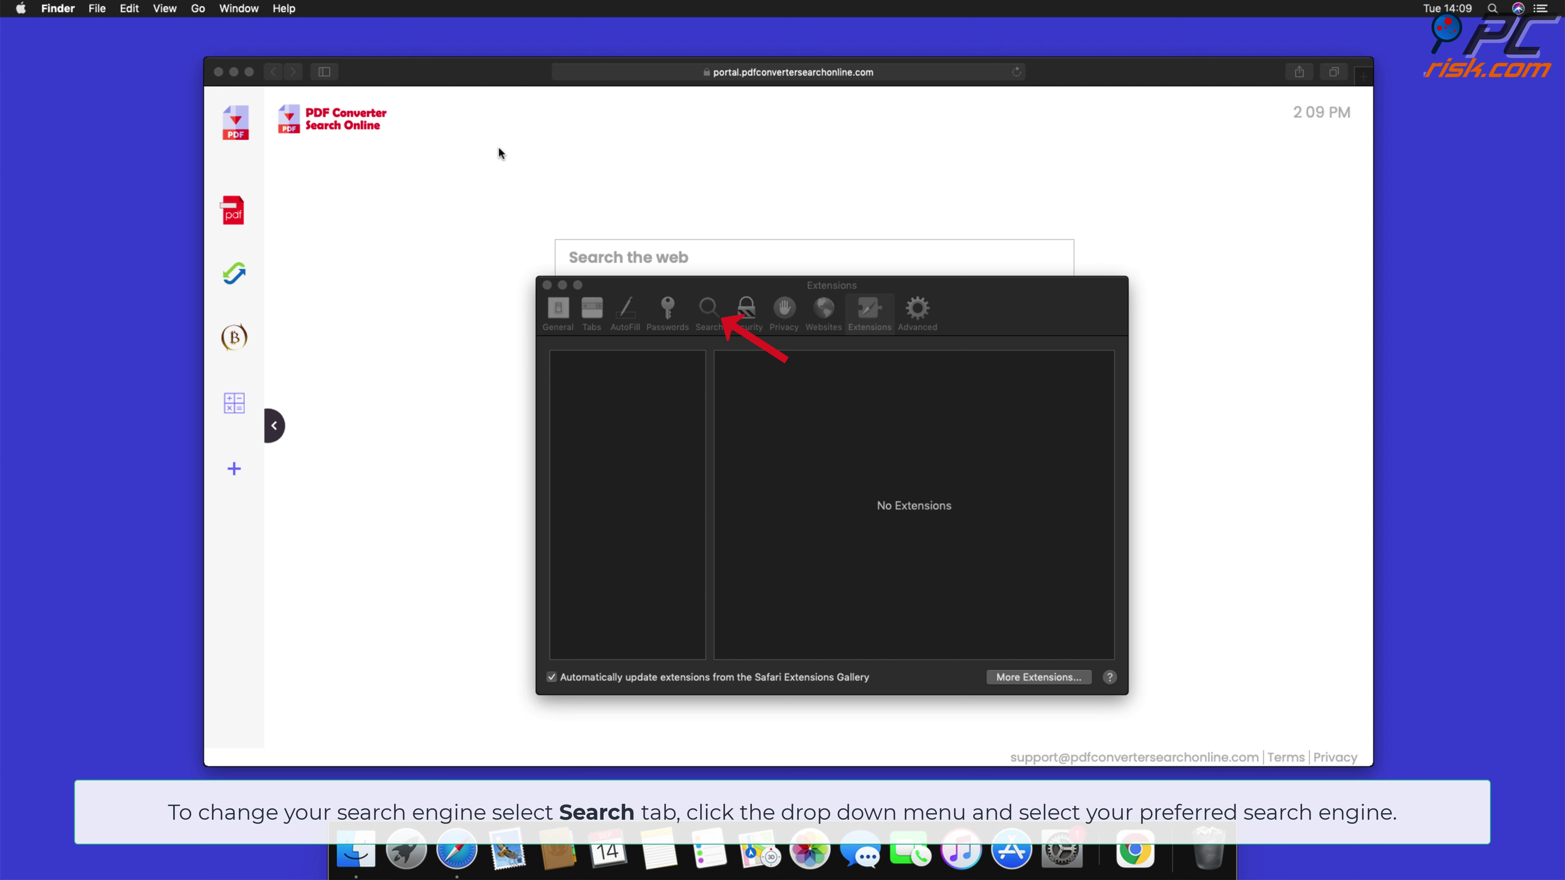
Pick Google instead of Bing as Safari's search engine in the Search preferences.
{"action": "left_click", "coordinate": [708, 313]}
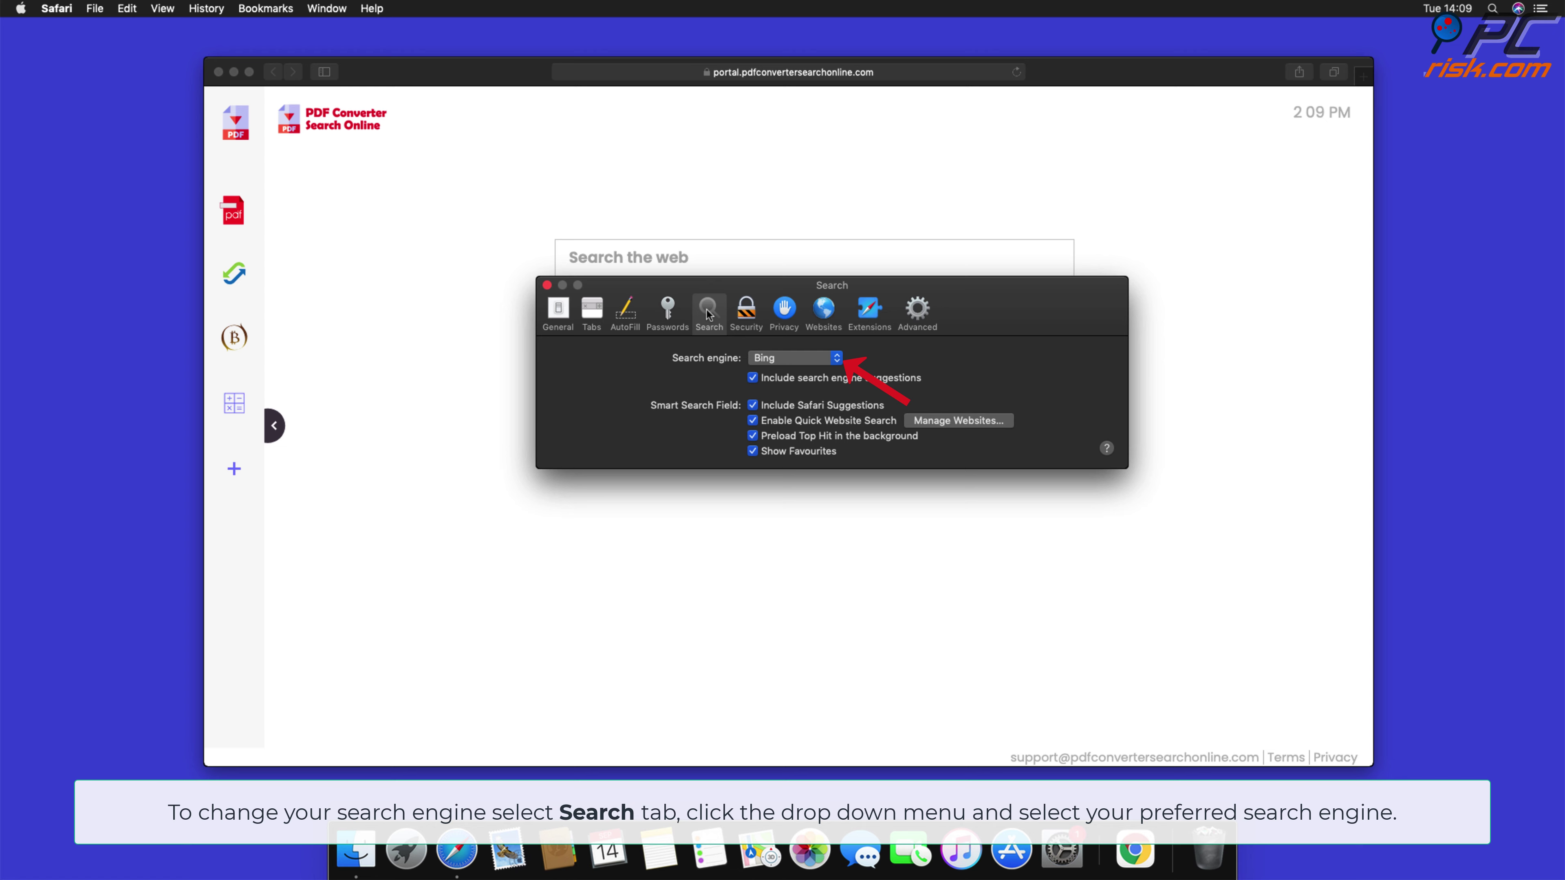
{"action": "left_click", "coordinate": [836, 360]}
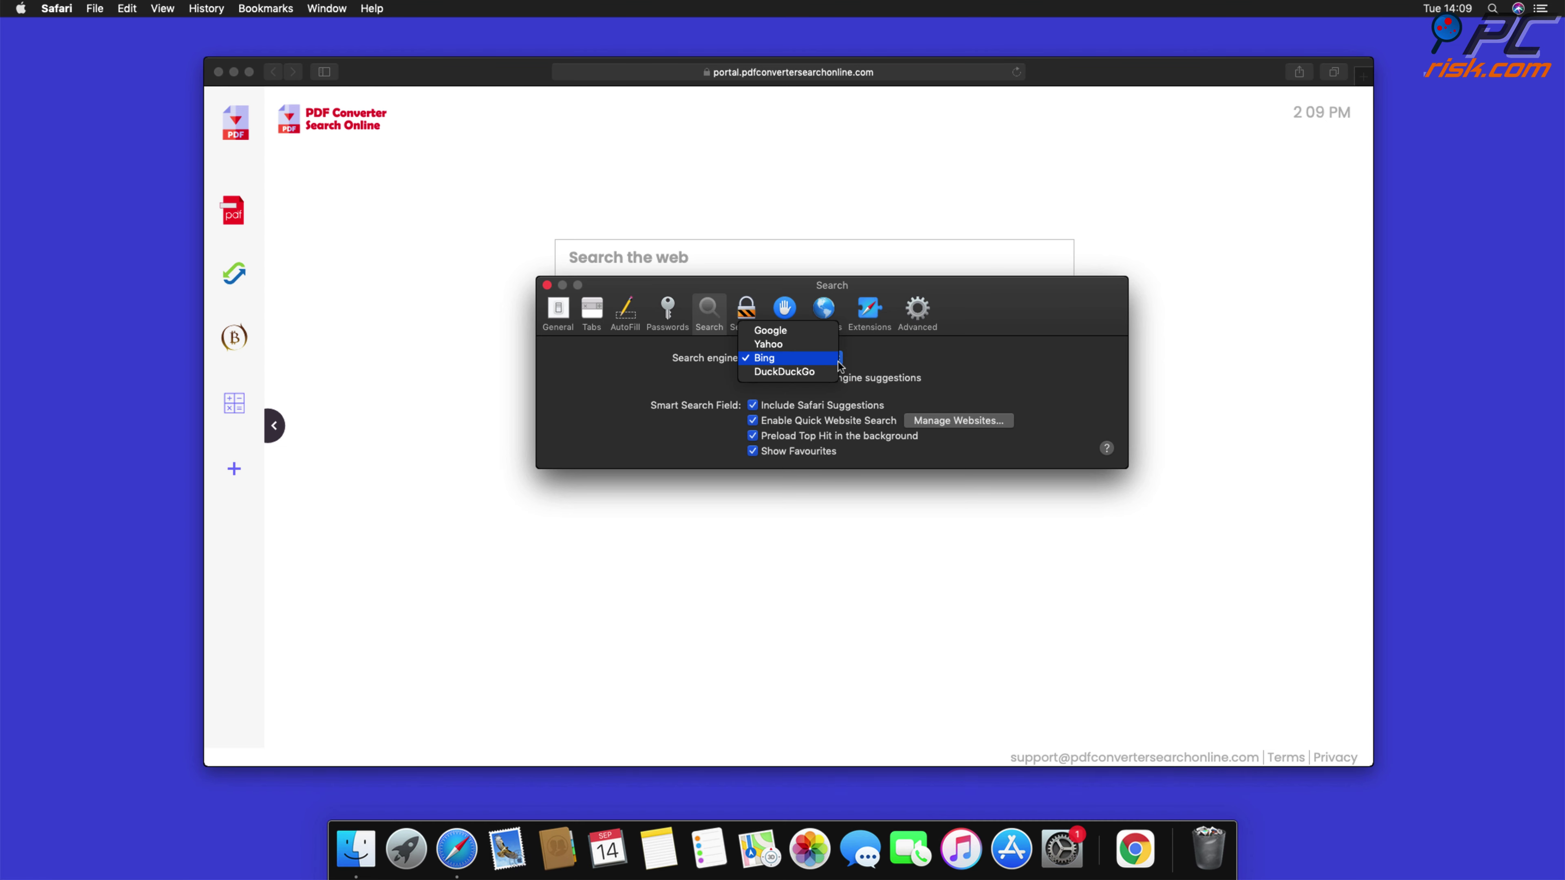
{"action": "left_click", "coordinate": [786, 332]}
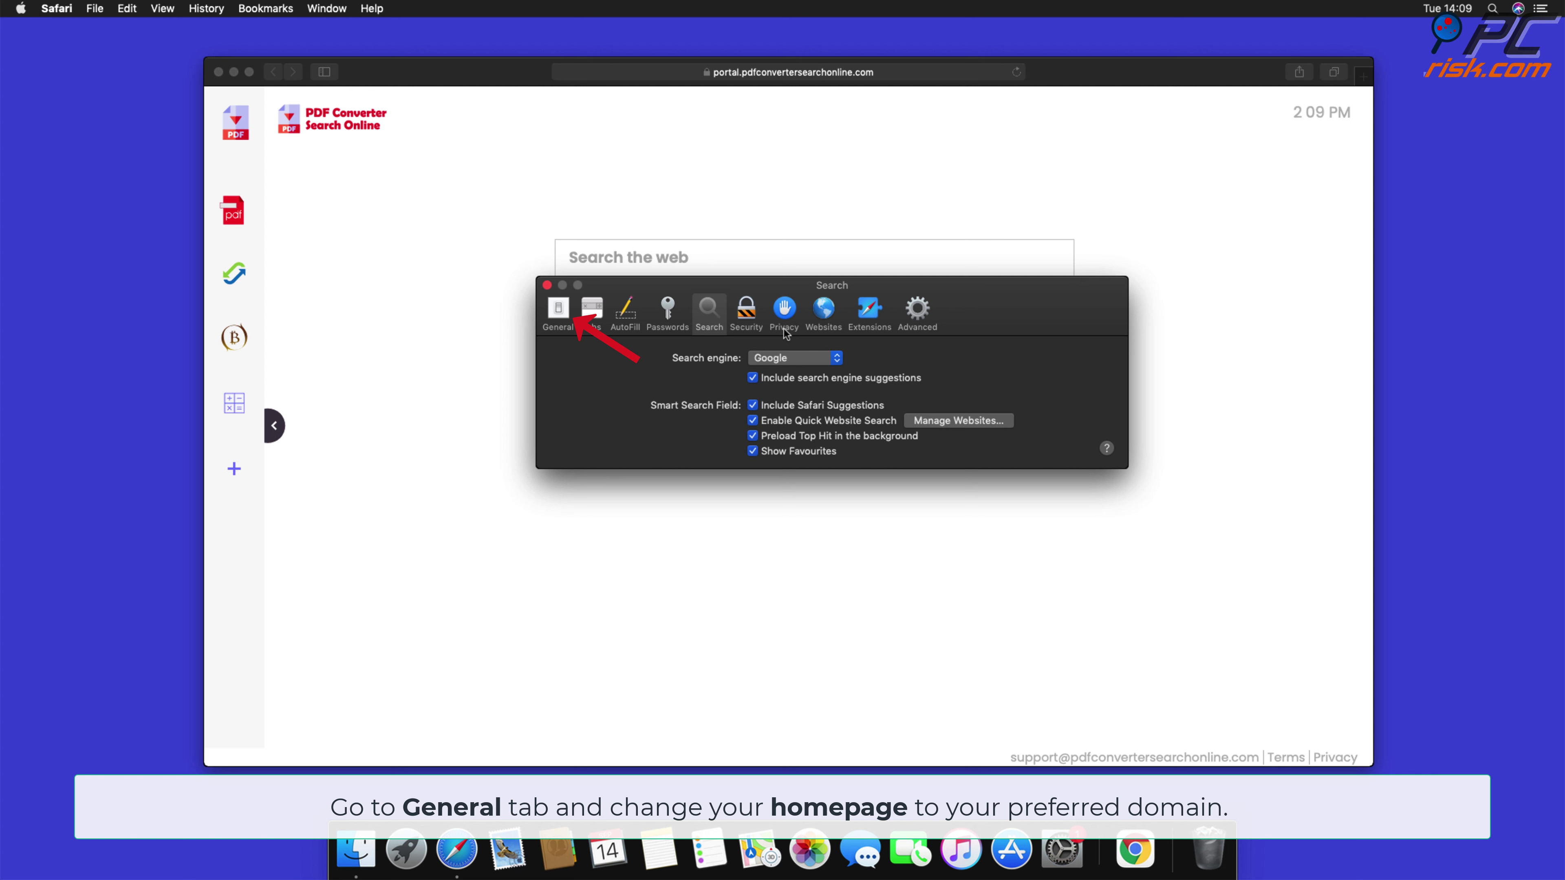
{"action": "left_click", "coordinate": [558, 311]}
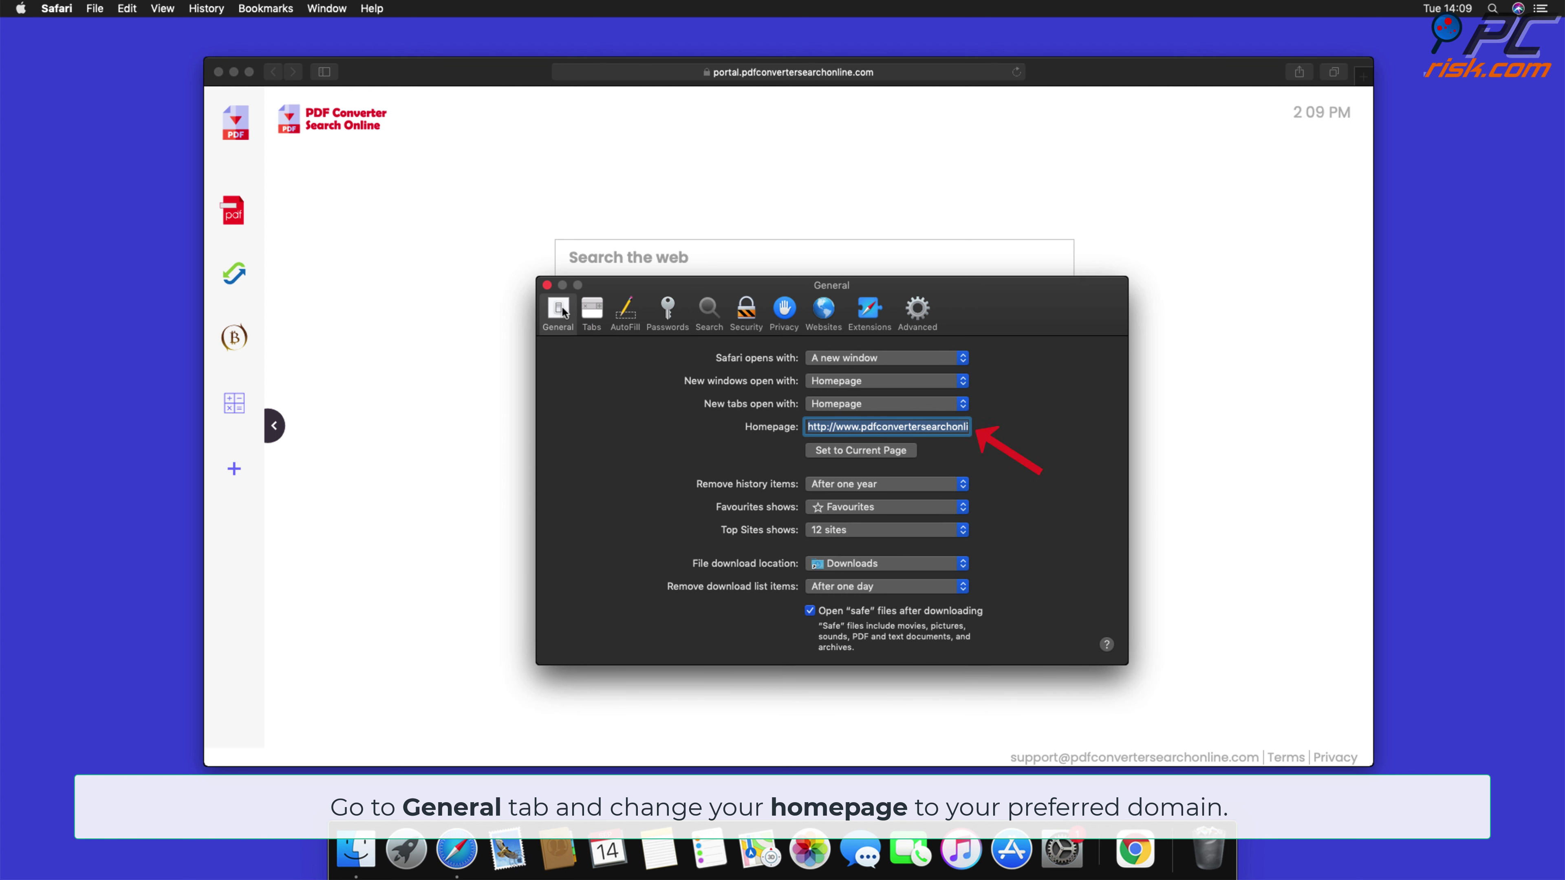
{"action": "left_click", "coordinate": [828, 428]}
{"action": "left_click_drag", "start_coordinate": [809, 427], "coordinate": [1080, 454]}
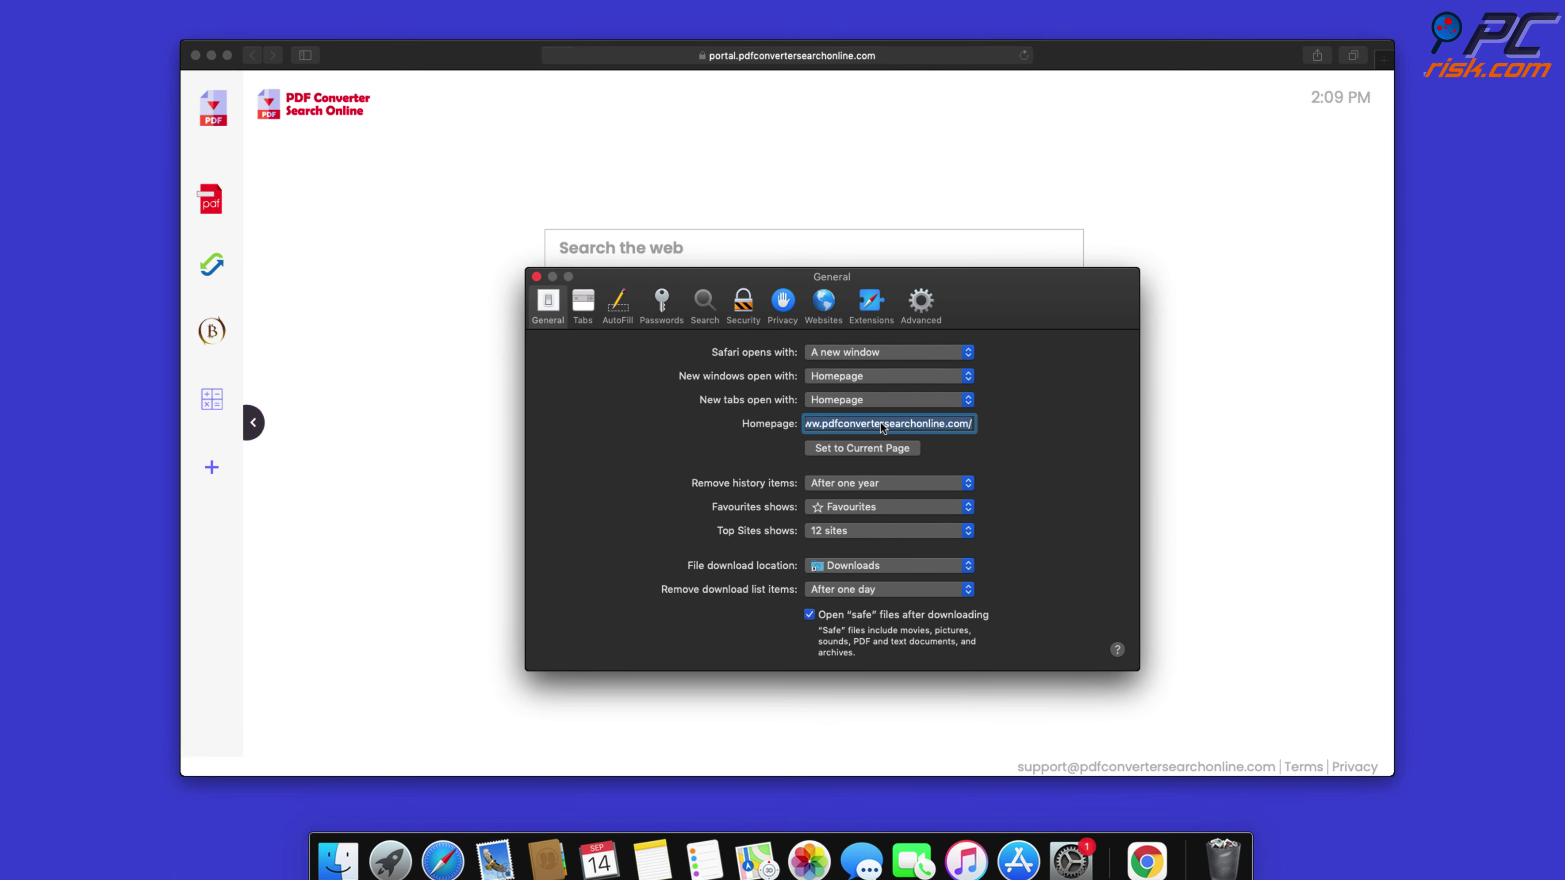
{"action": "key", "text": "BackSpace"}
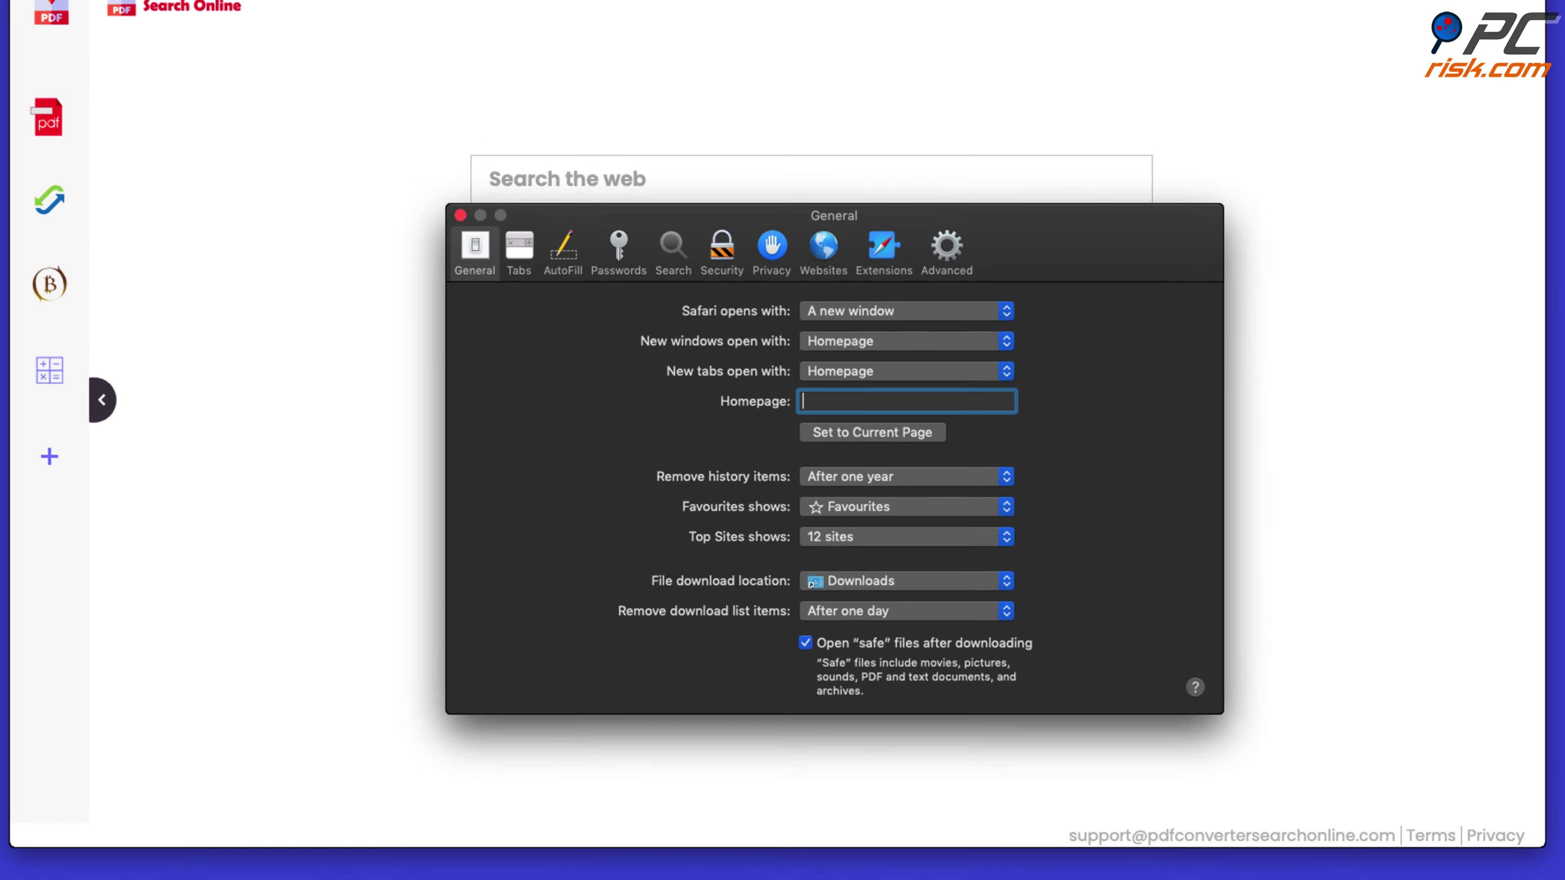
{"action": "type", "text": "www.google.com"}
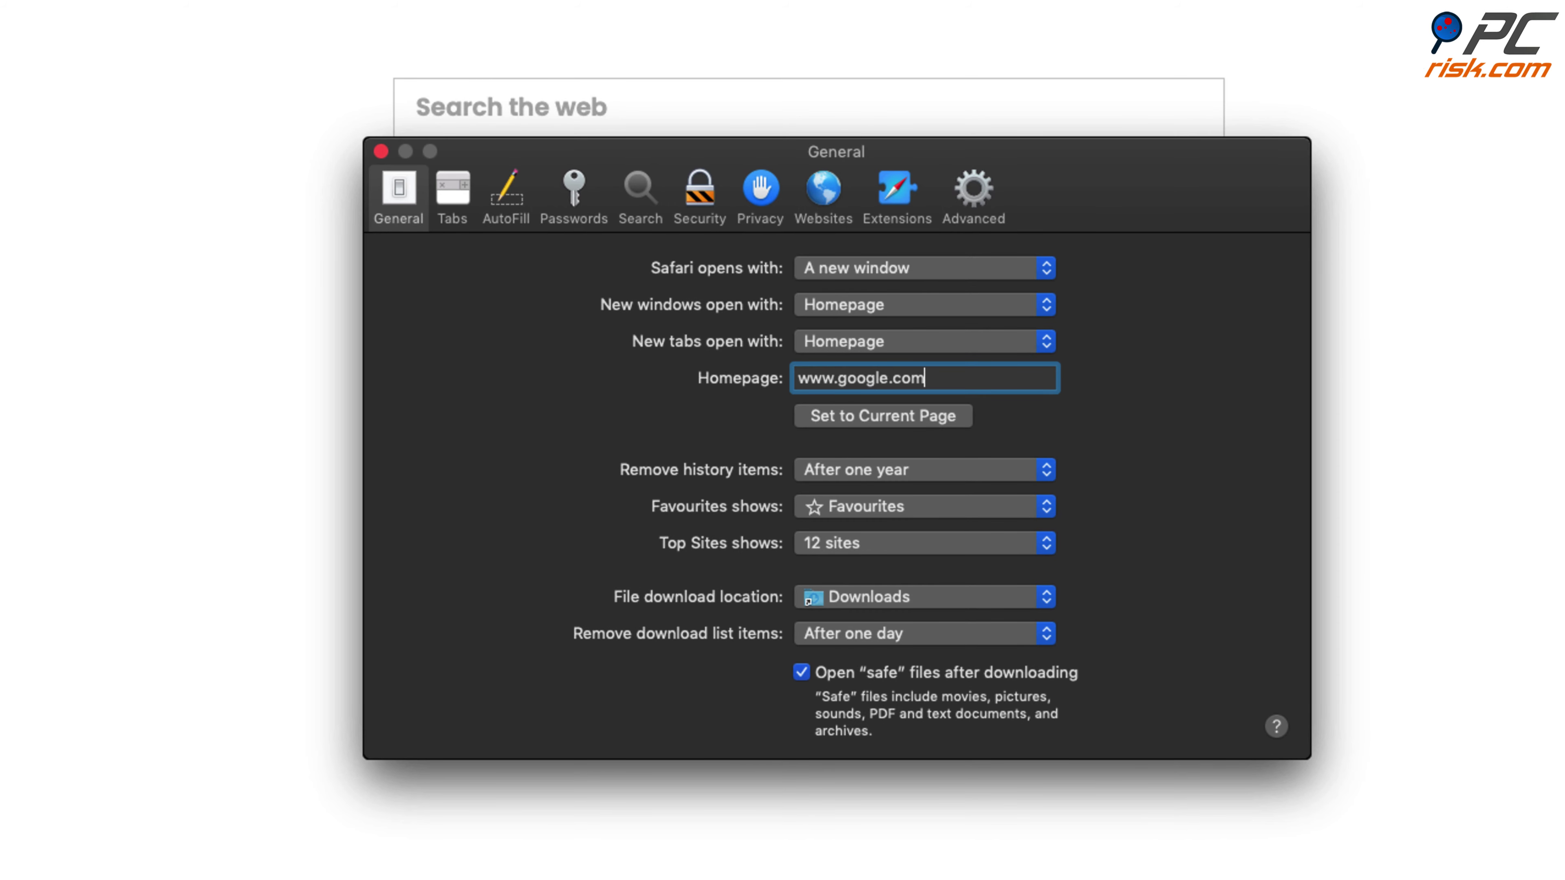
{"action": "key", "text": "Return"}
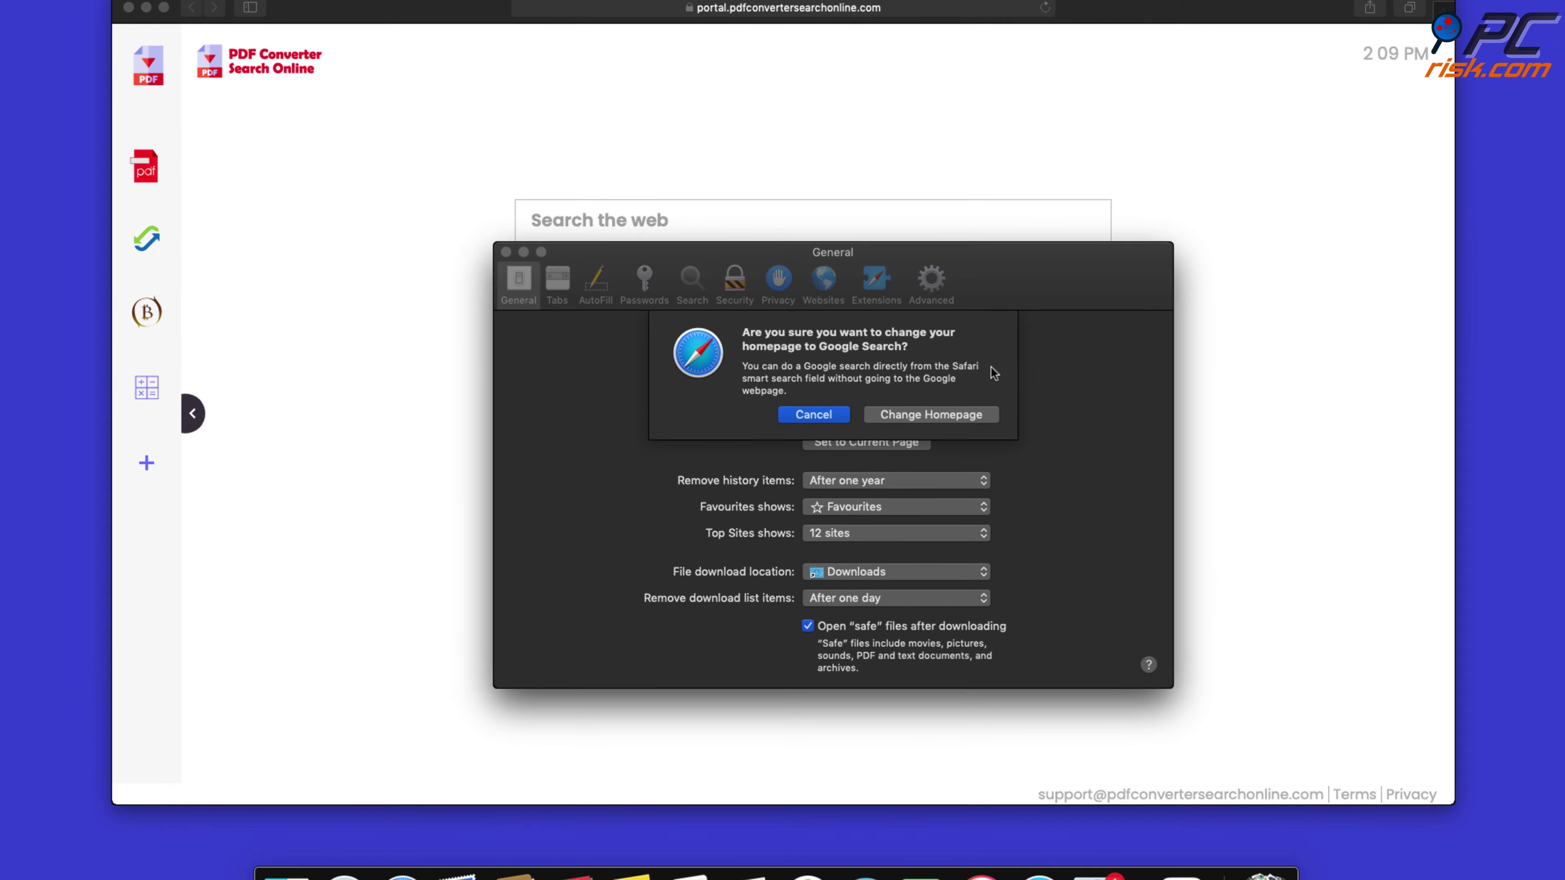
{"action": "left_click", "coordinate": [965, 415]}
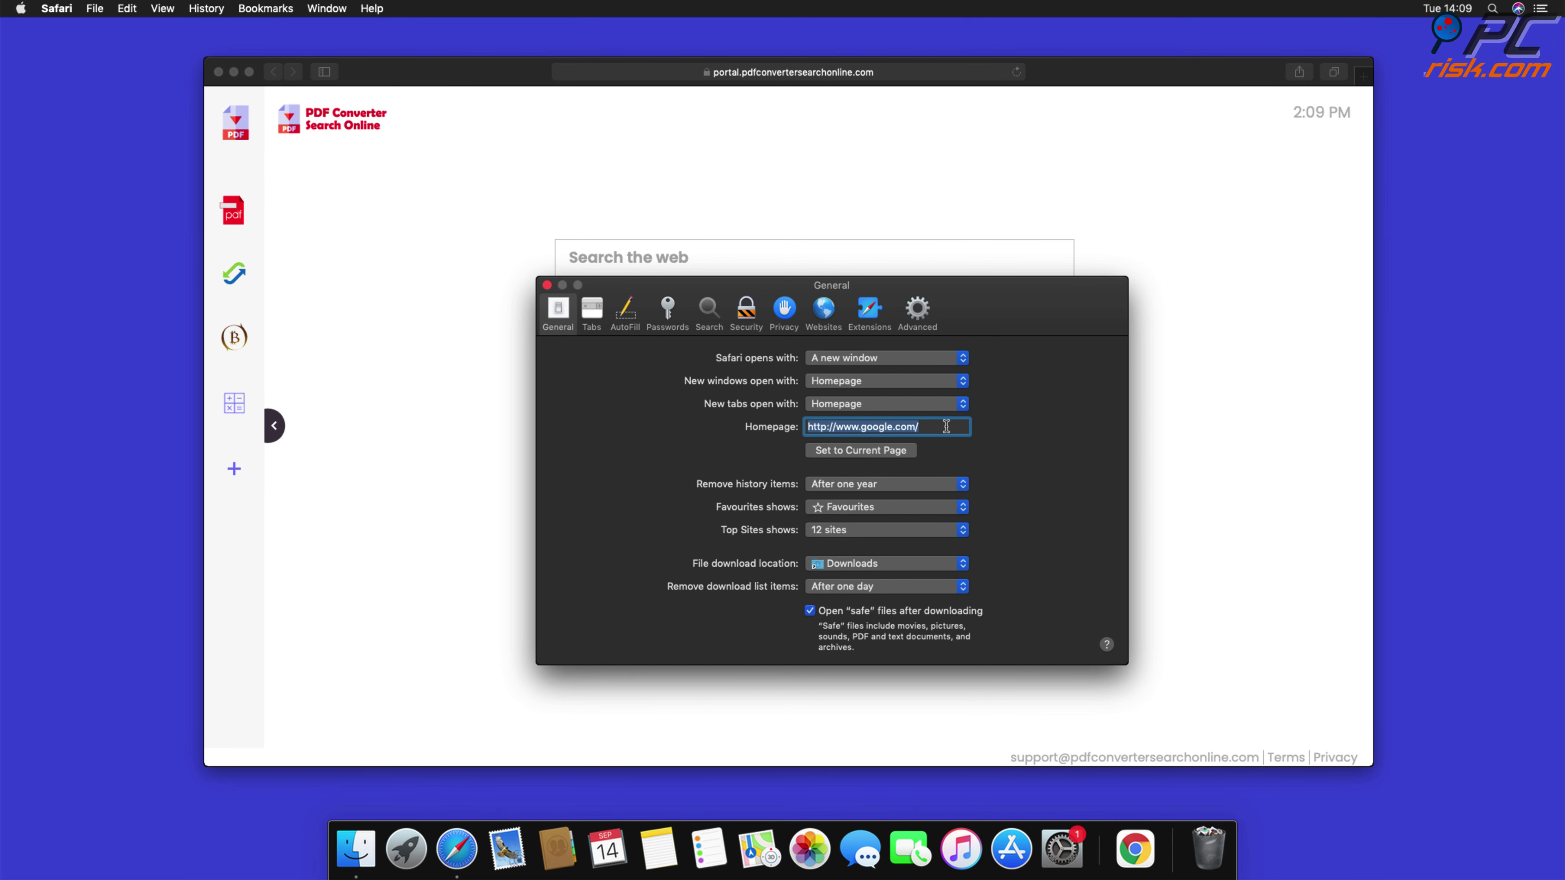
{"action": "left_click", "coordinate": [547, 285]}
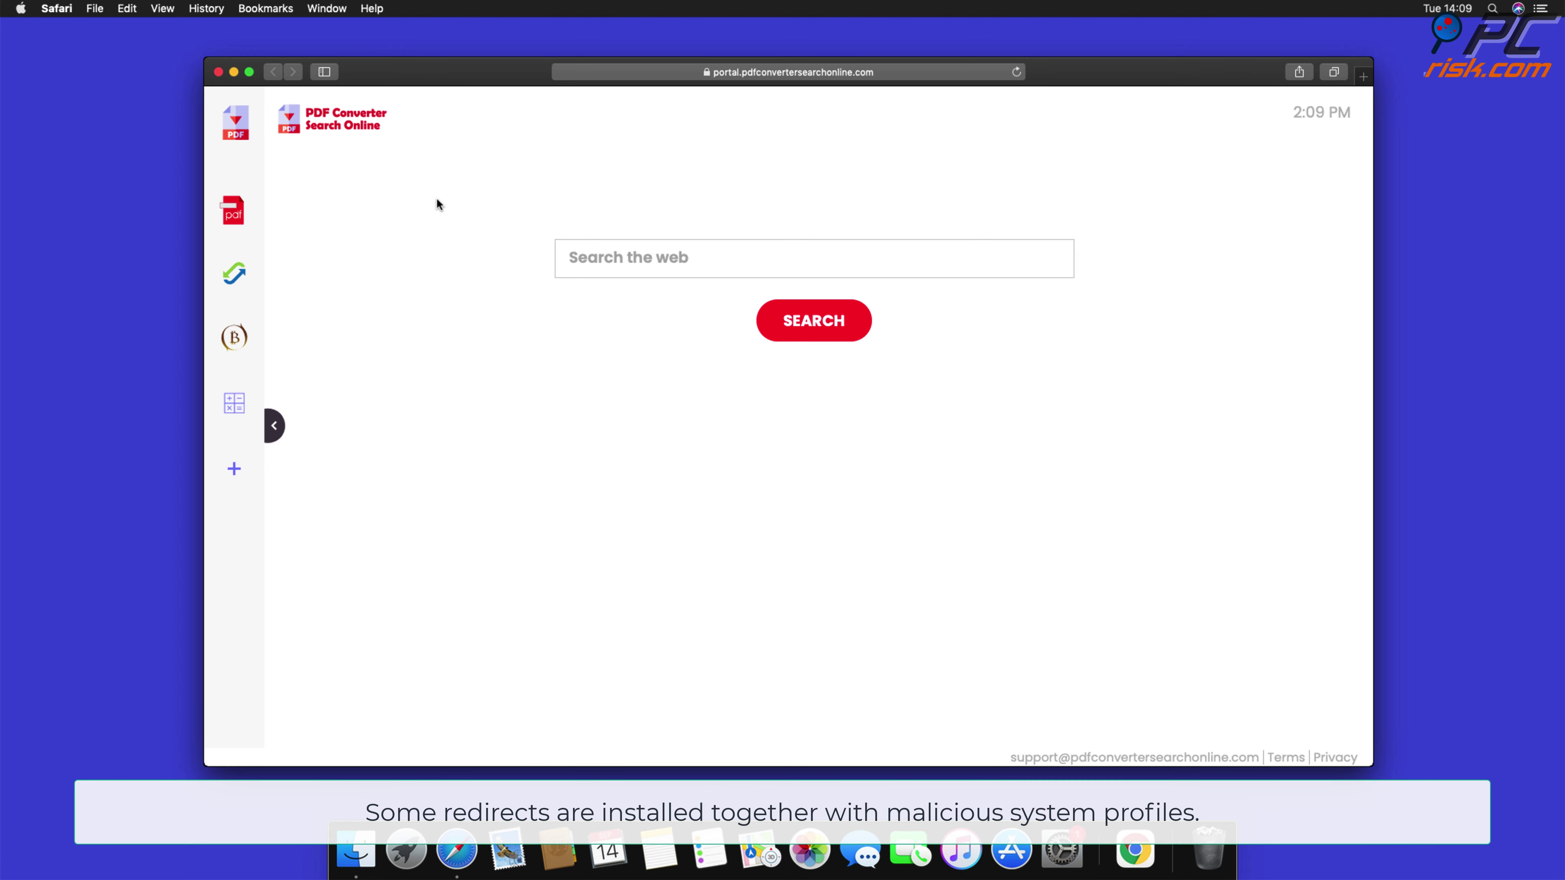
Close Safari, delete the user and device TEST PROFILE profiles in System Preferences, and quit it.
{"action": "left_click", "coordinate": [218, 72]}
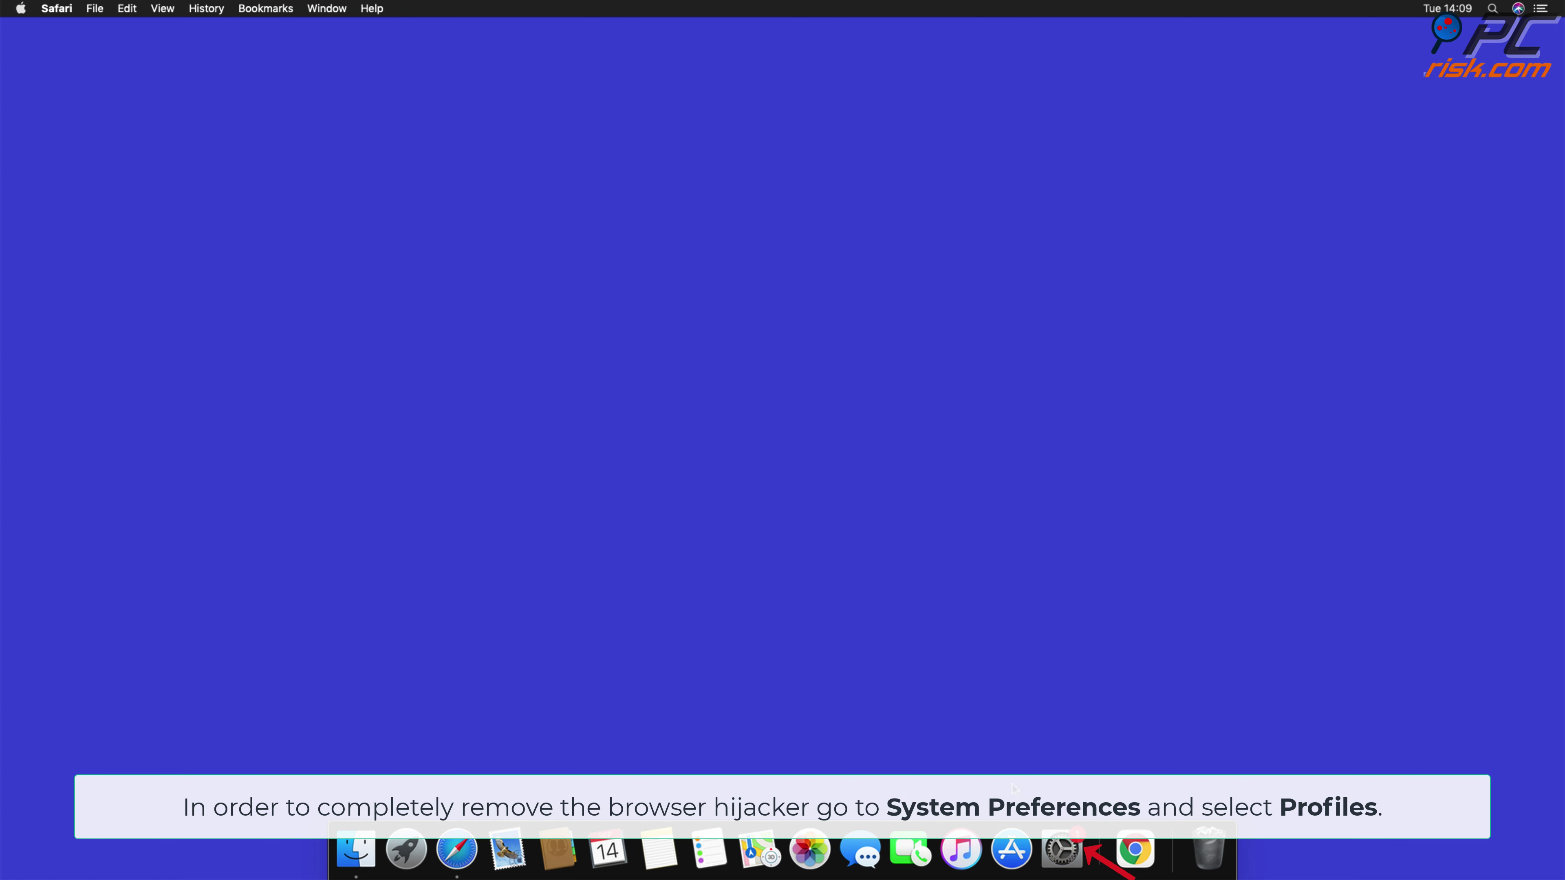
{"action": "left_click", "coordinate": [1058, 851]}
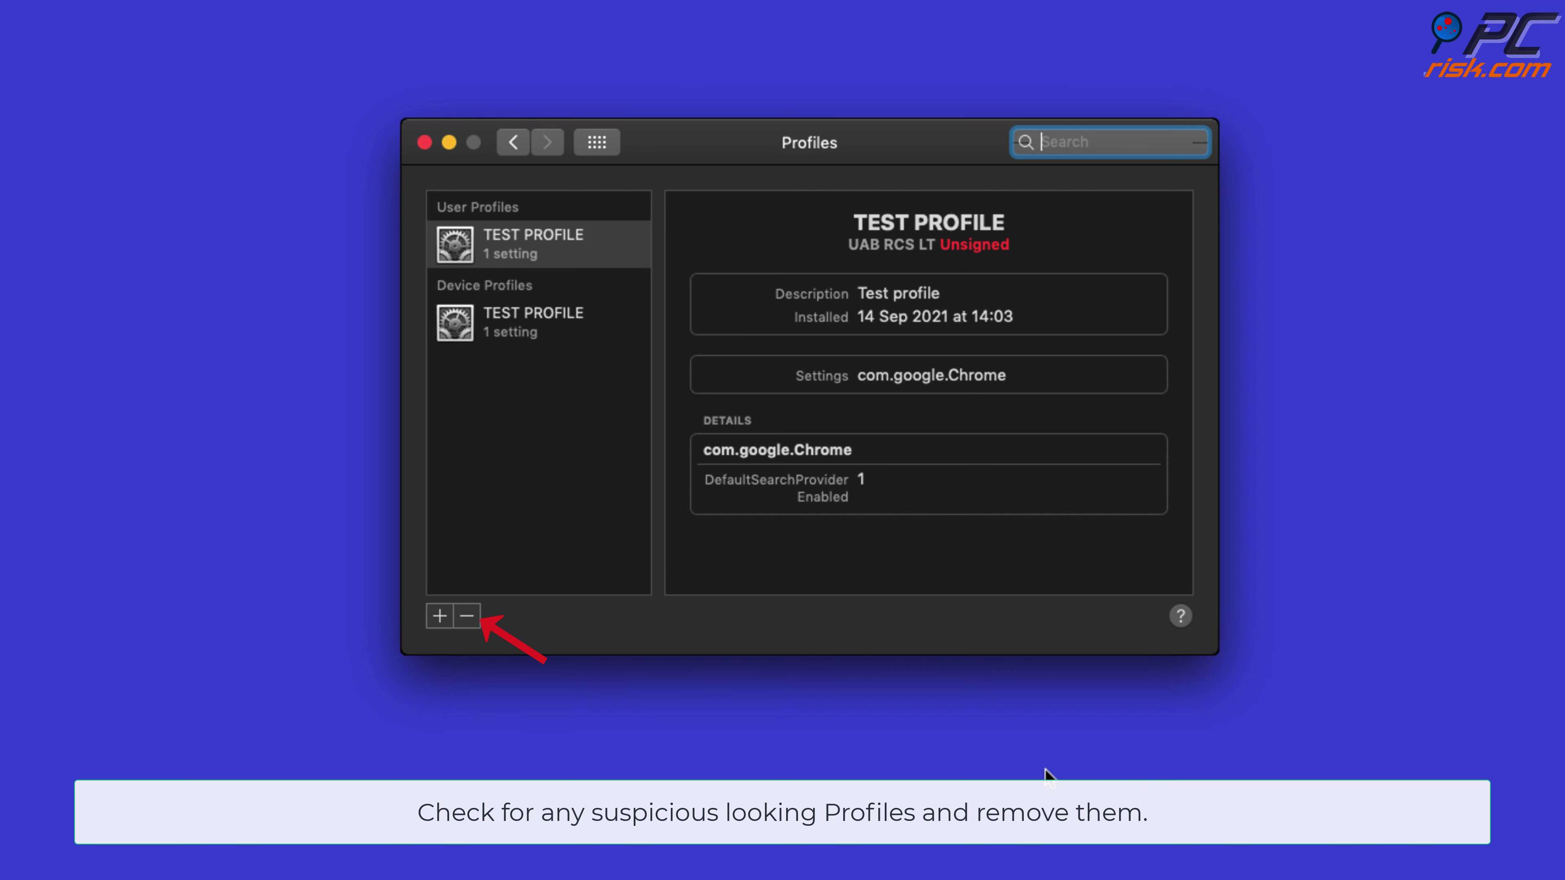
{"action": "left_click", "coordinate": [466, 617]}
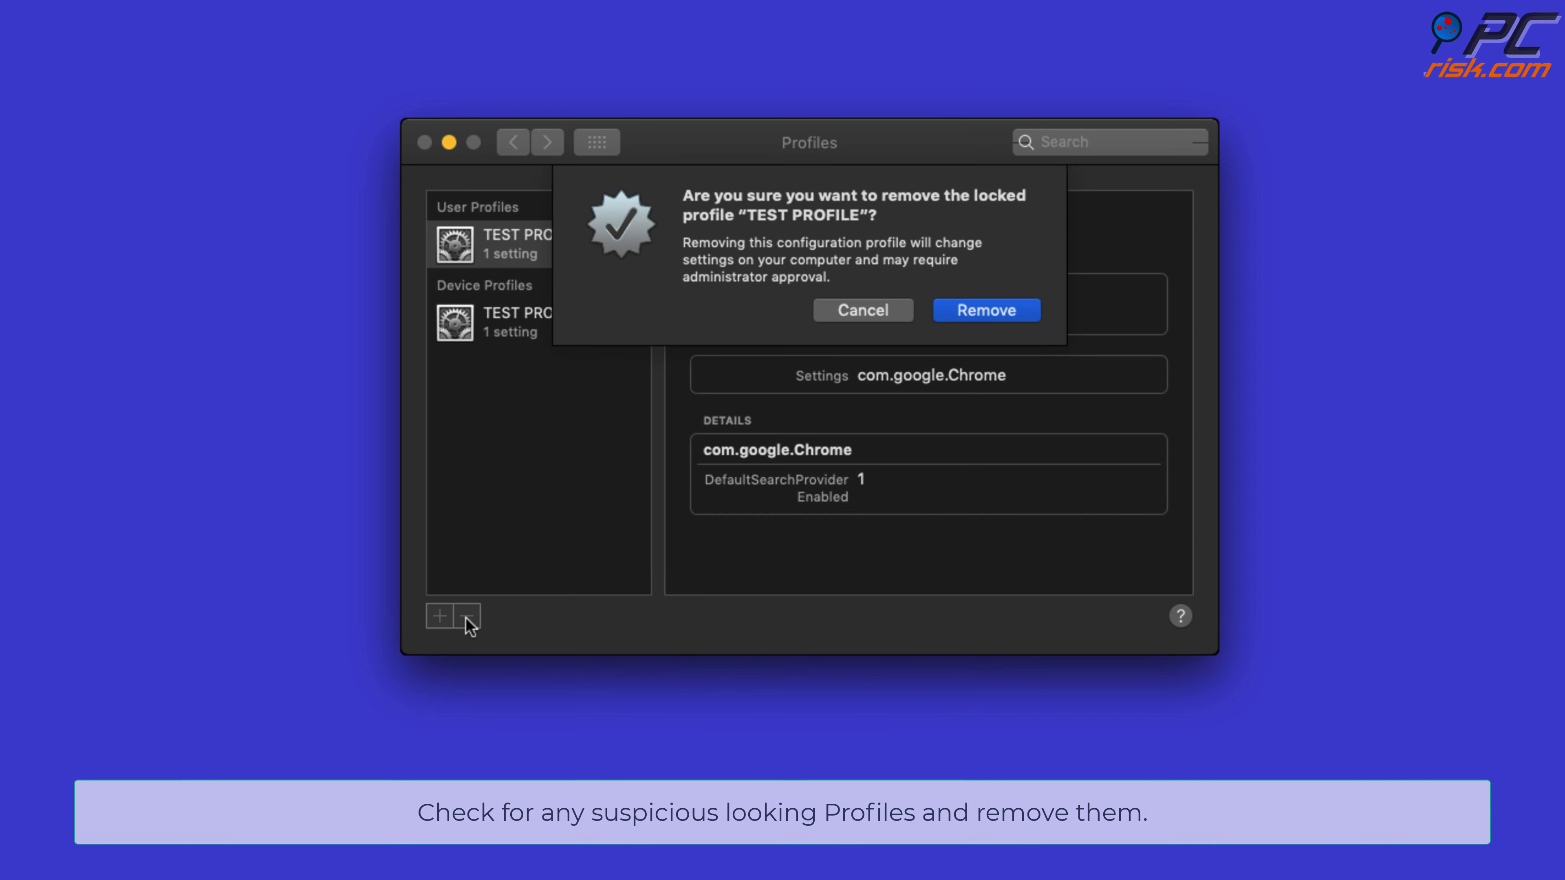
{"action": "left_click", "coordinate": [1004, 326]}
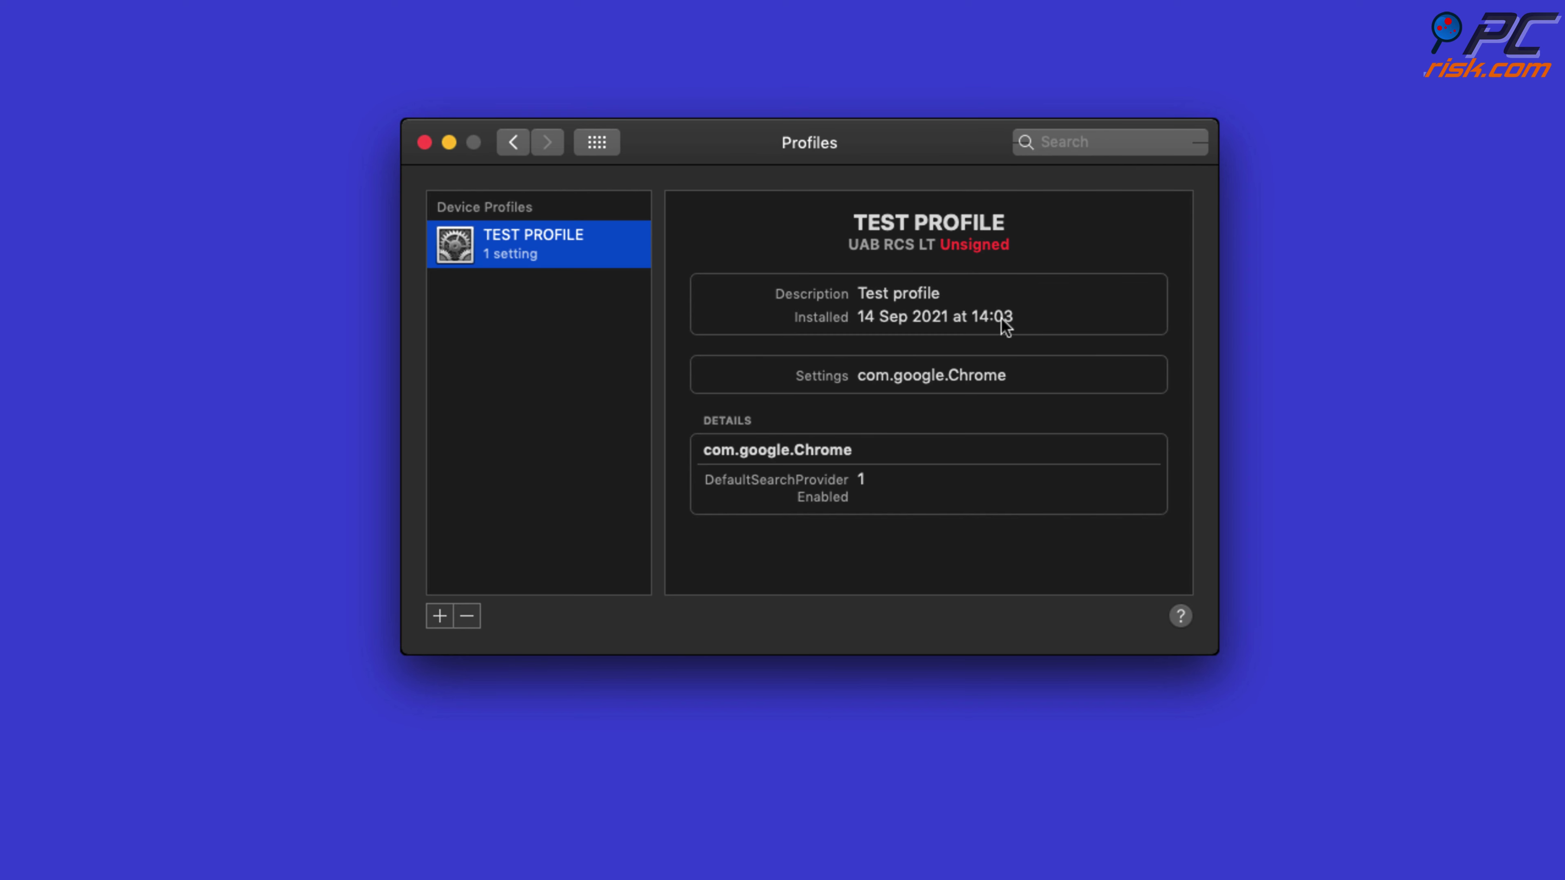
{"action": "left_click", "coordinate": [478, 616]}
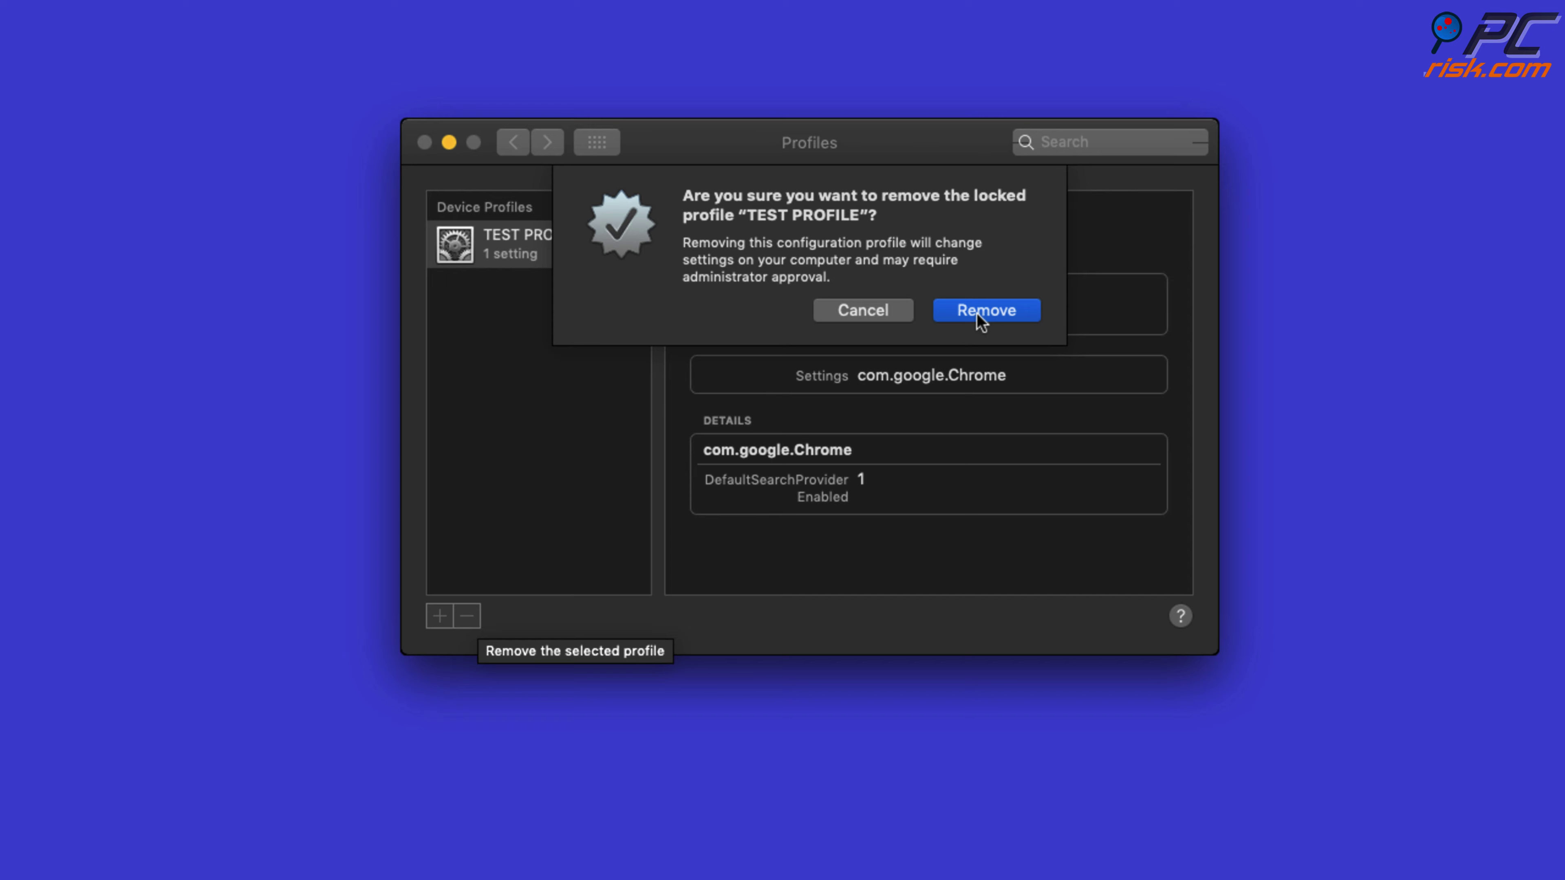
{"action": "left_click", "coordinate": [980, 312]}
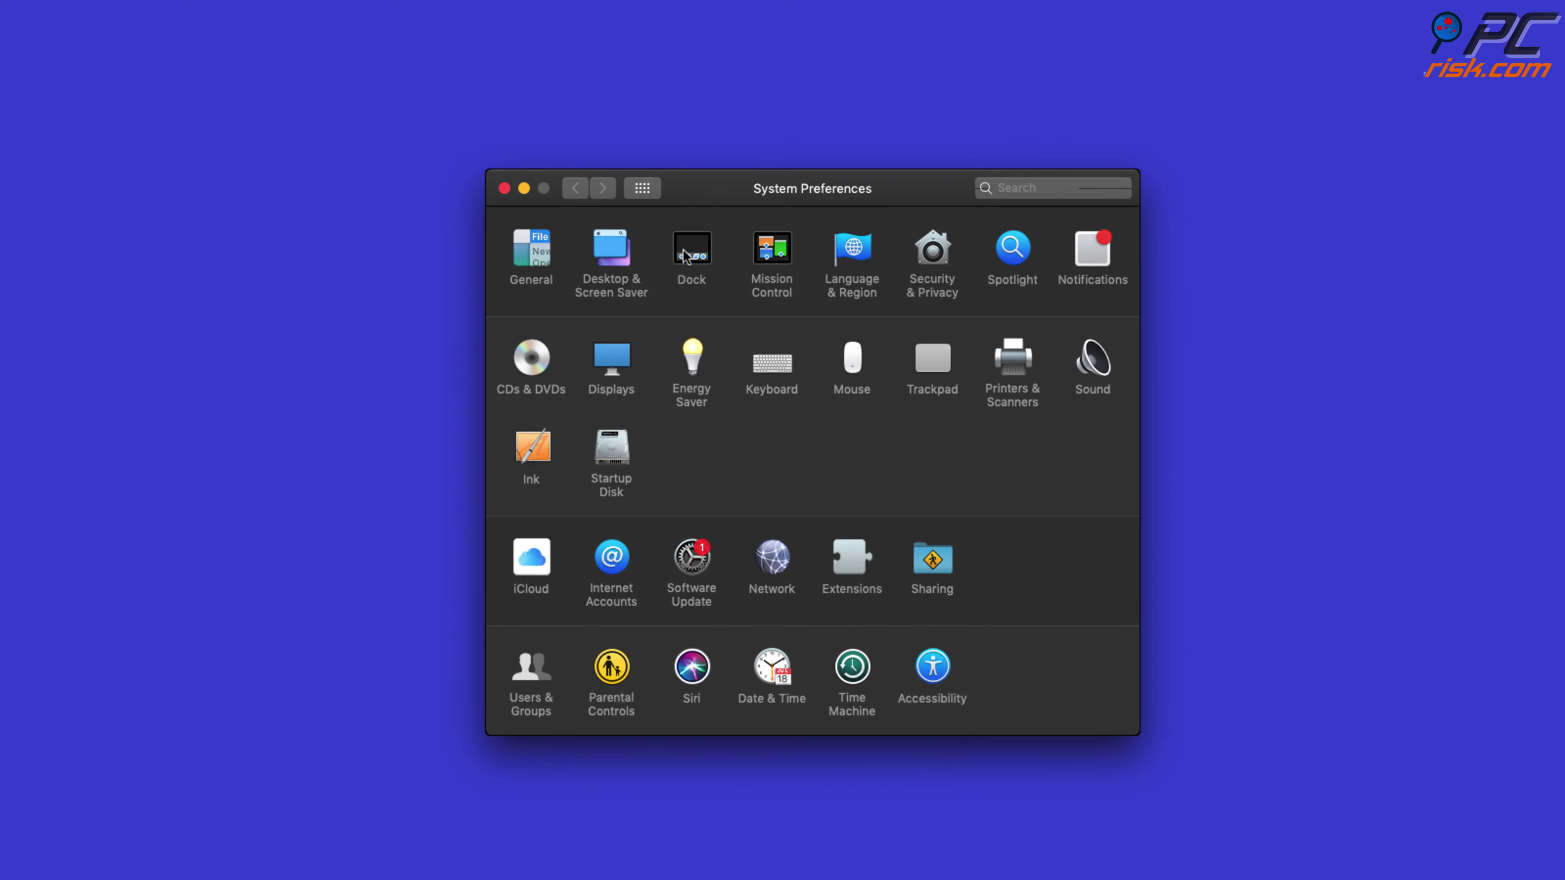
{"action": "key", "text": "super+q"}
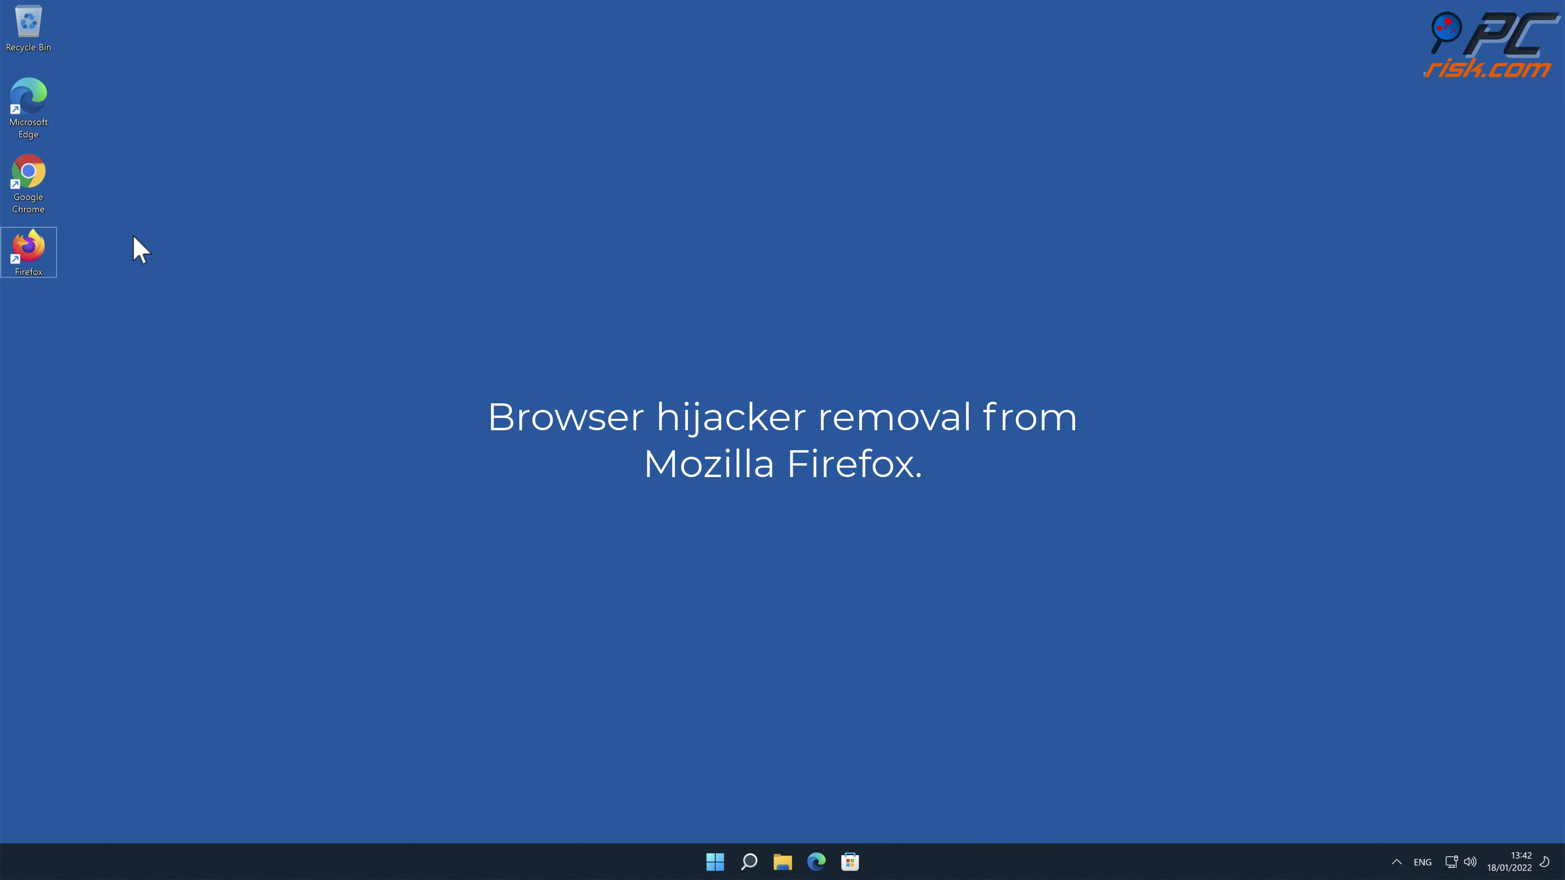
Launch Firefox and remove the Safe Browsing extension from Add-ons and themes.
{"action": "double_click", "coordinate": [42, 256]}
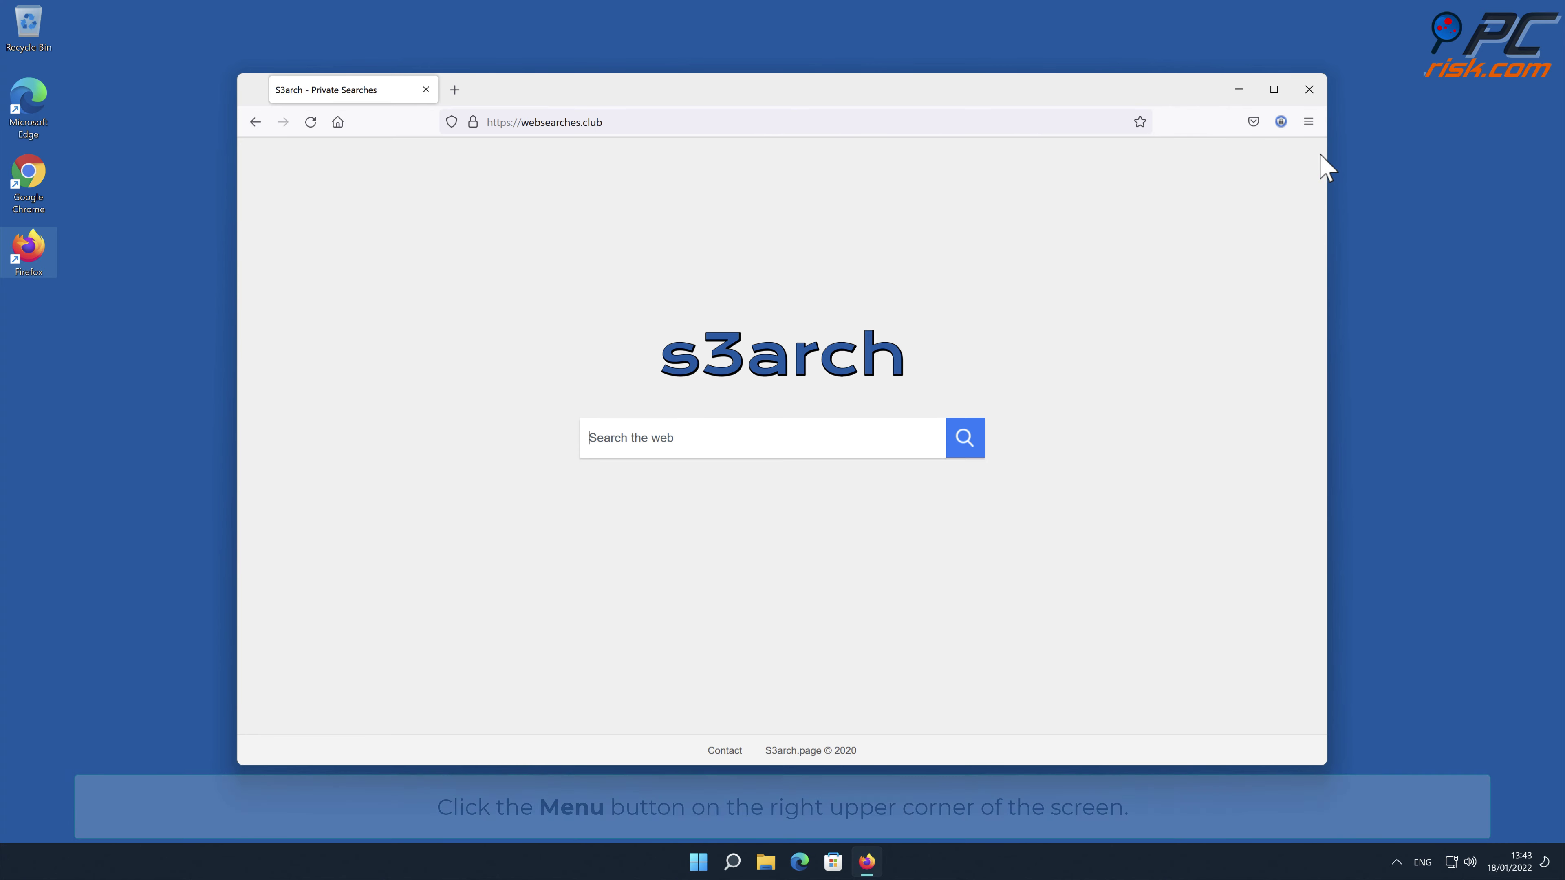
{"action": "left_click", "coordinate": [1309, 121]}
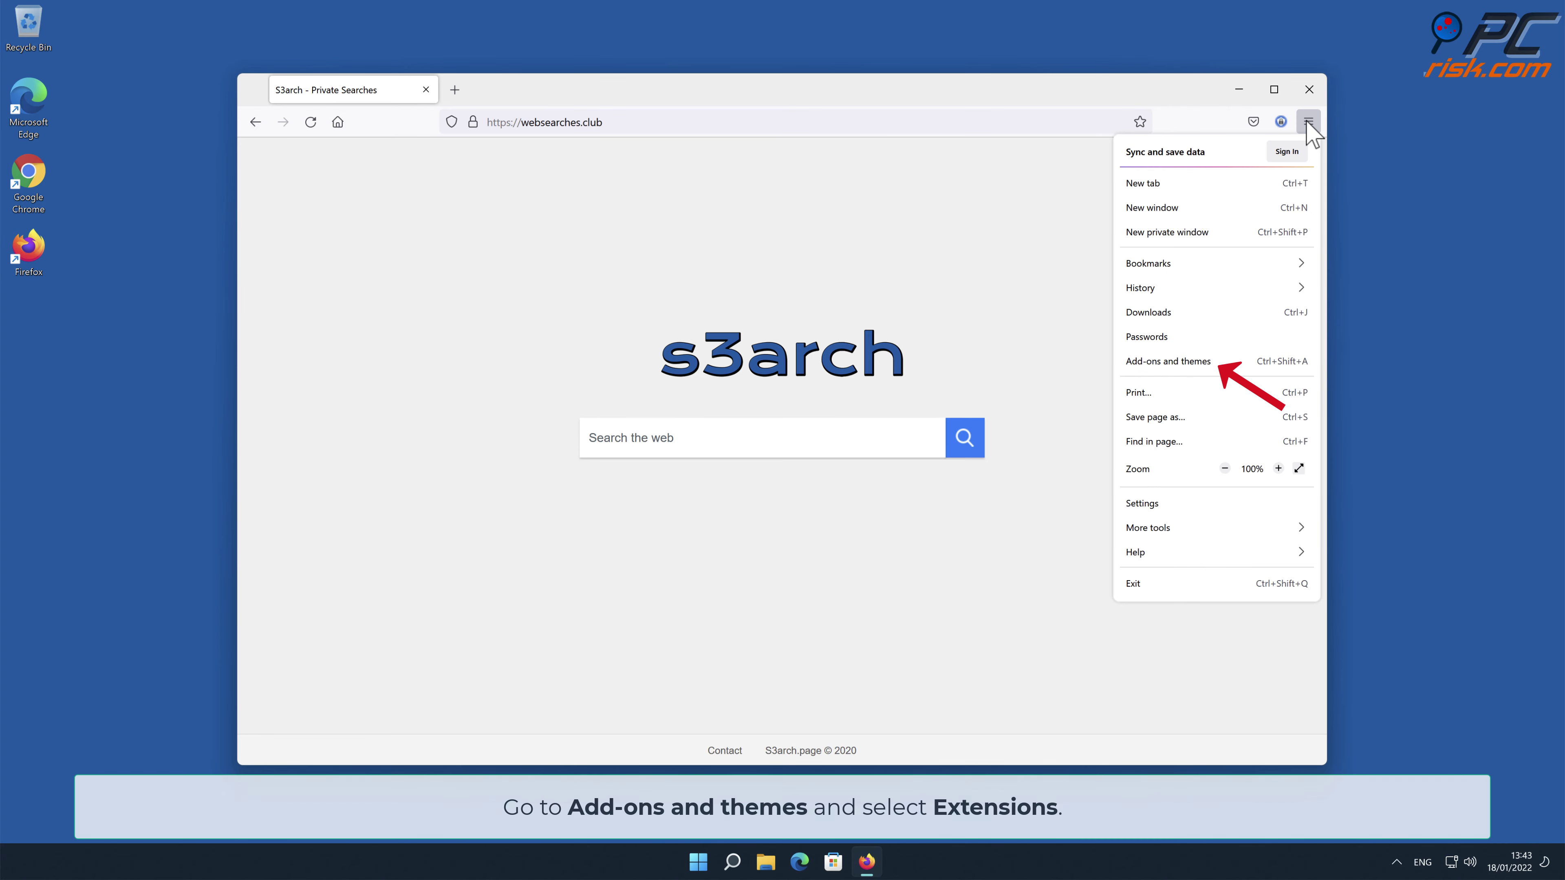
{"action": "left_click", "coordinate": [1229, 361]}
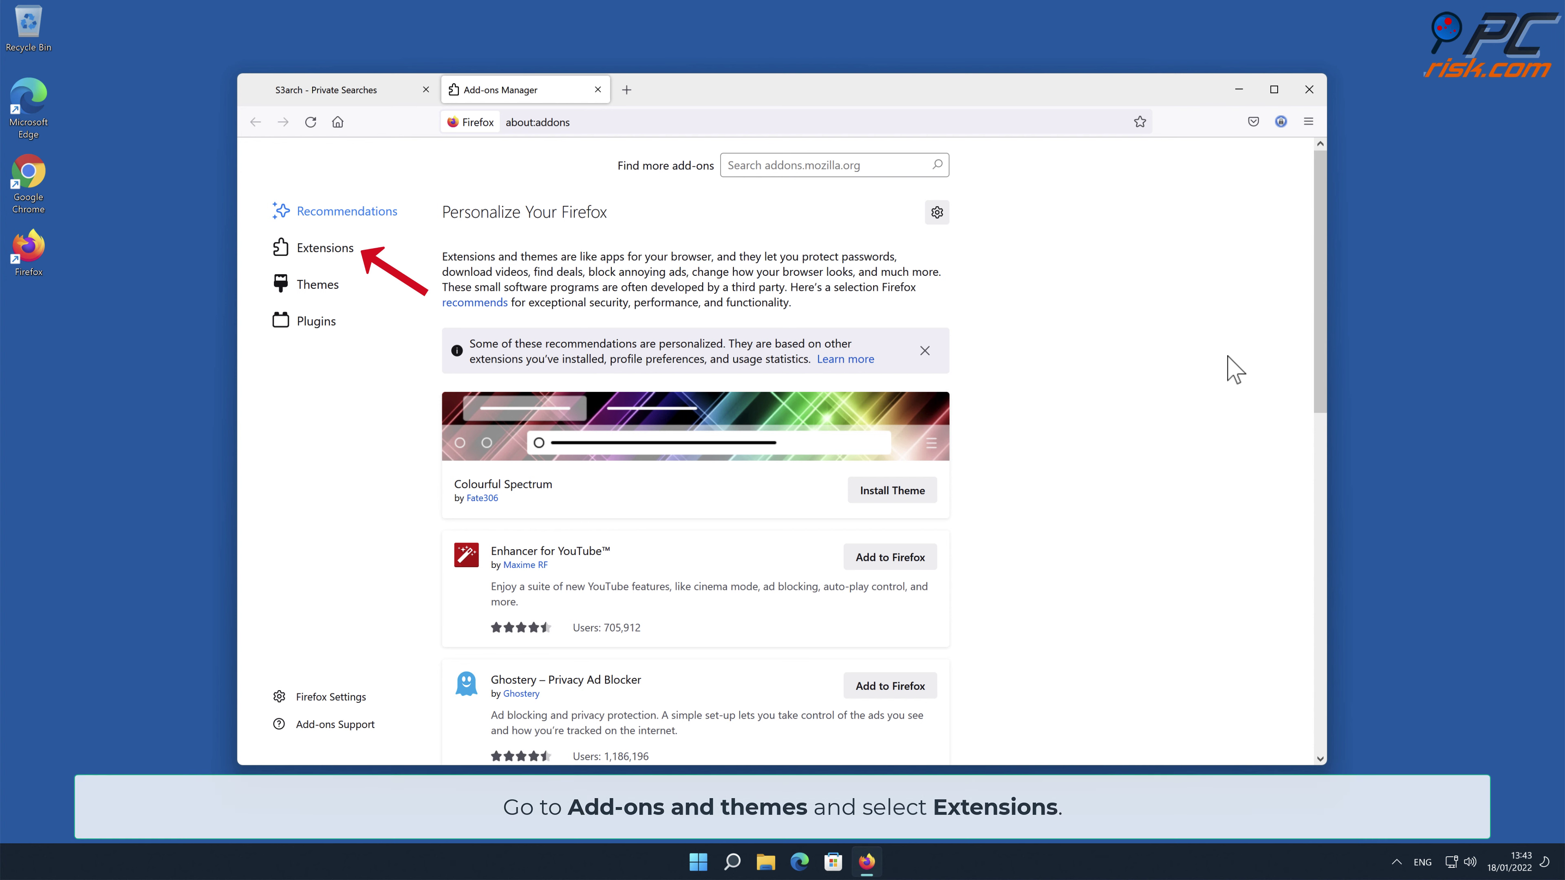
{"action": "left_click", "coordinate": [348, 250]}
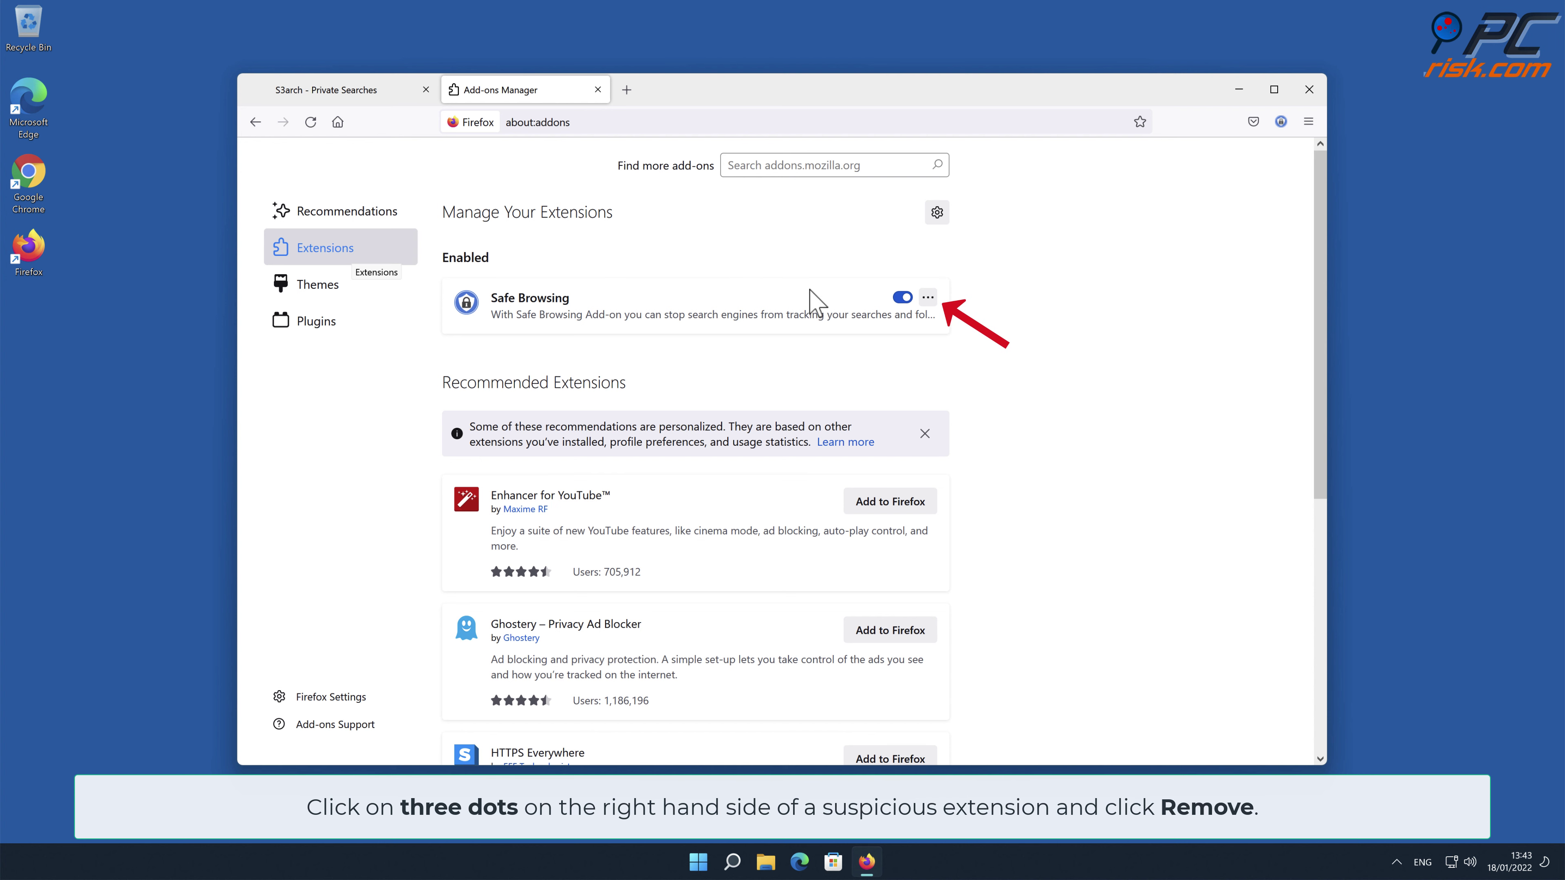
{"action": "left_click", "coordinate": [928, 297]}
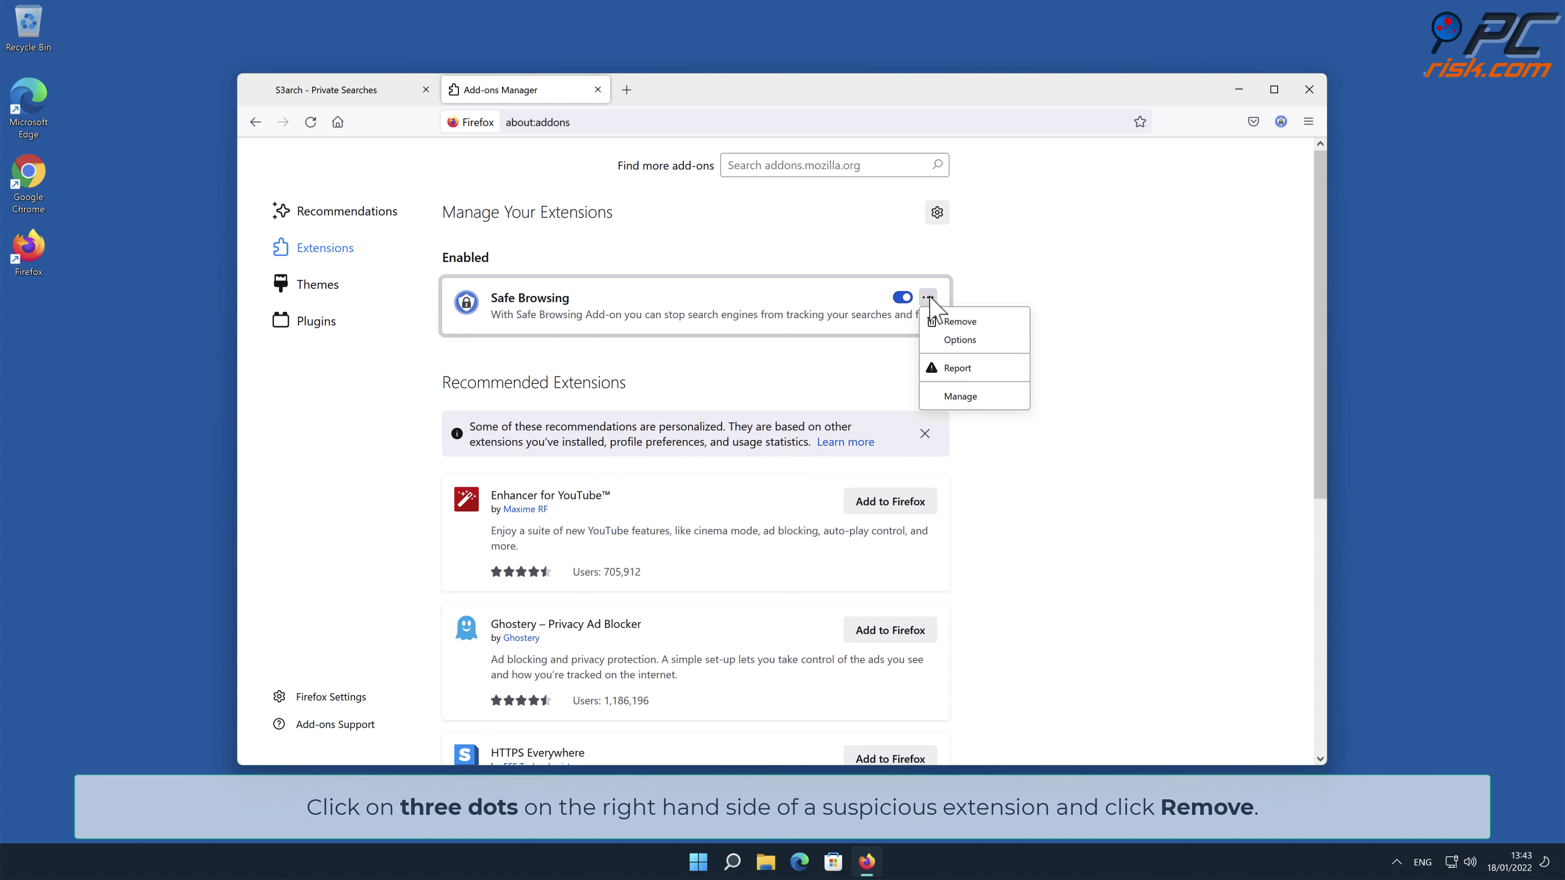
{"action": "left_click", "coordinate": [953, 321]}
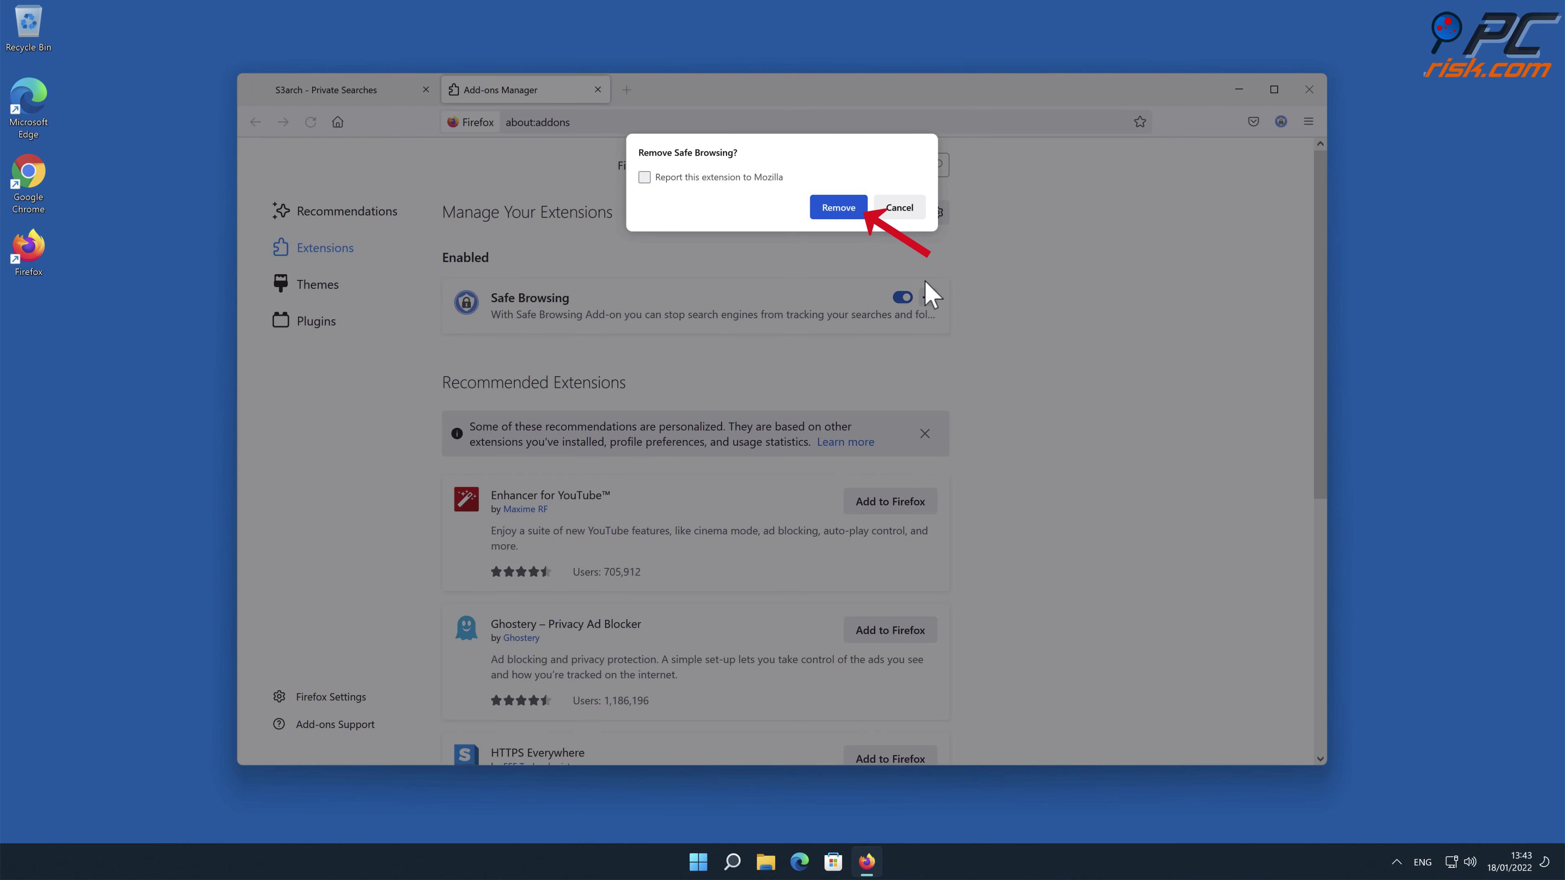
{"action": "left_click", "coordinate": [846, 213]}
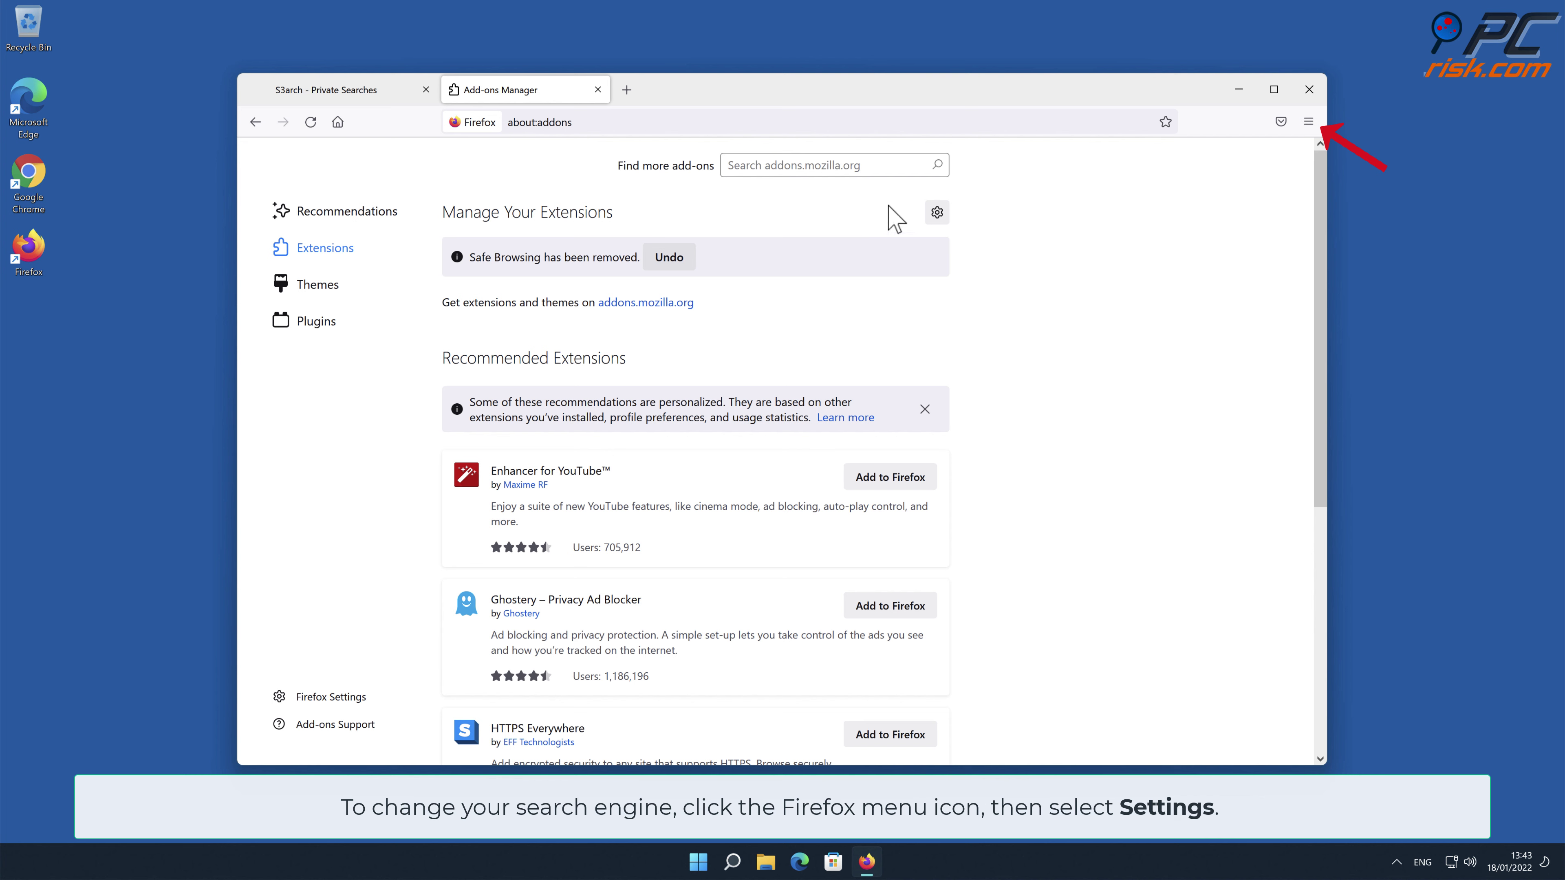
Switch Firefox's default search engine from Amazon.com to Google in Settings > Search.
{"action": "left_click", "coordinate": [1308, 122]}
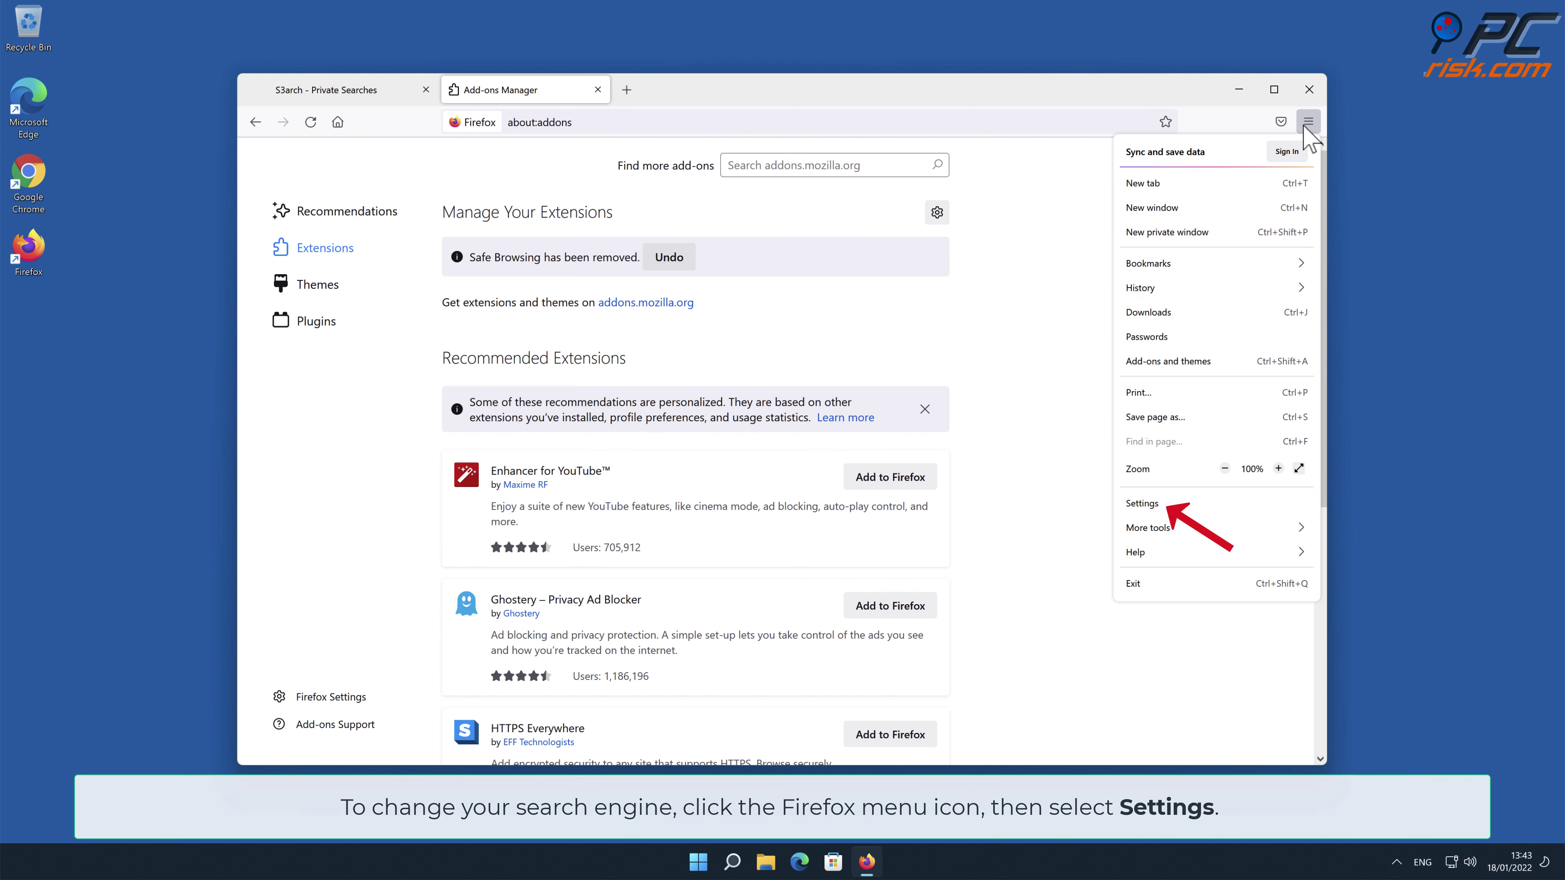
{"action": "left_click", "coordinate": [1158, 504]}
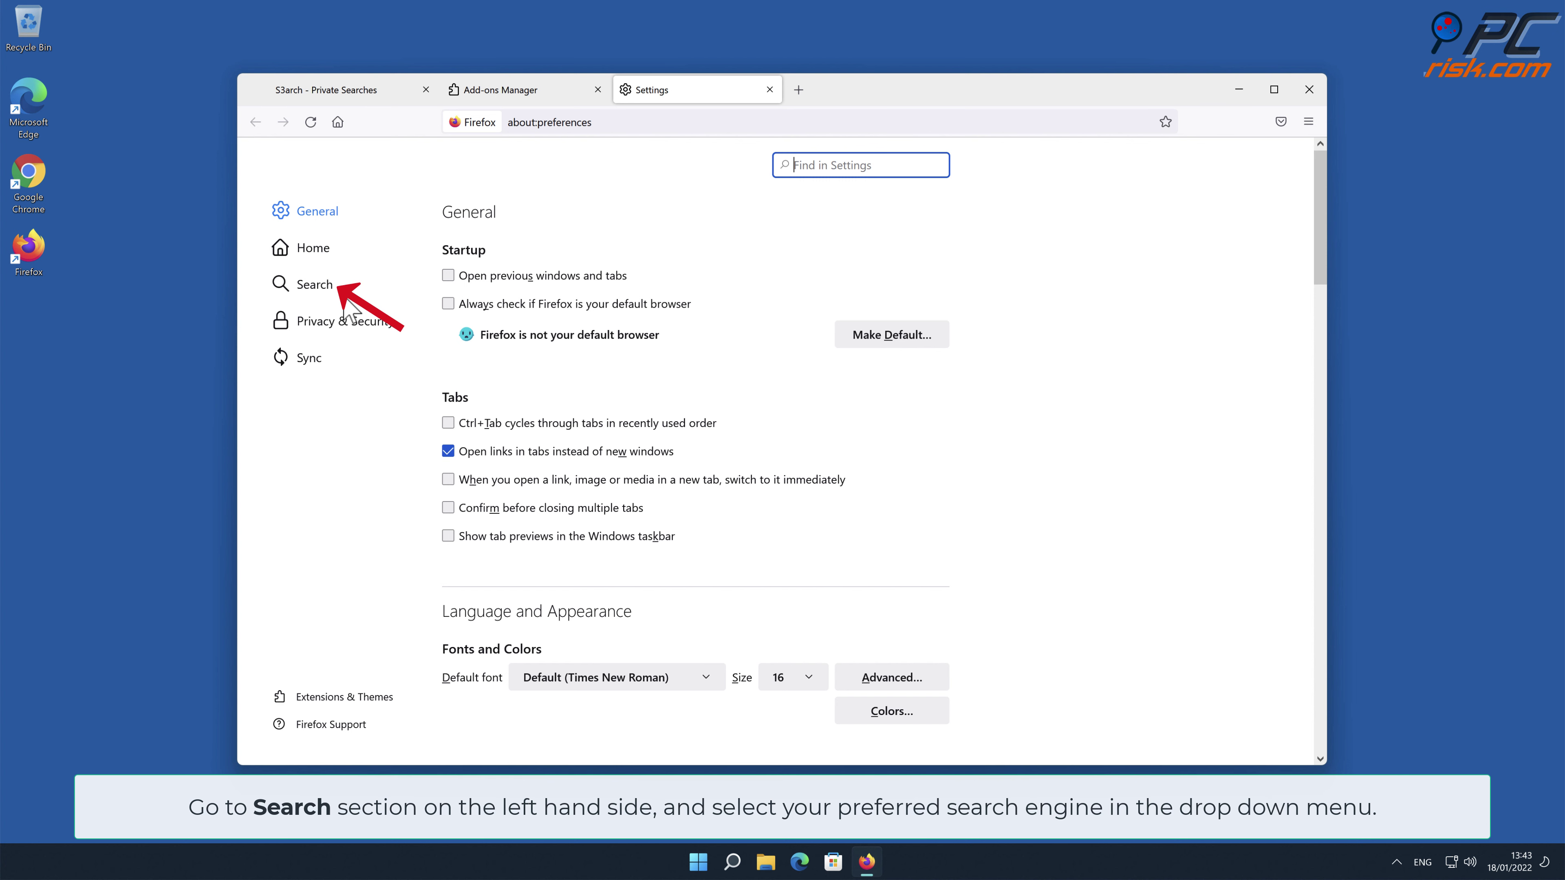
{"action": "left_click", "coordinate": [314, 289]}
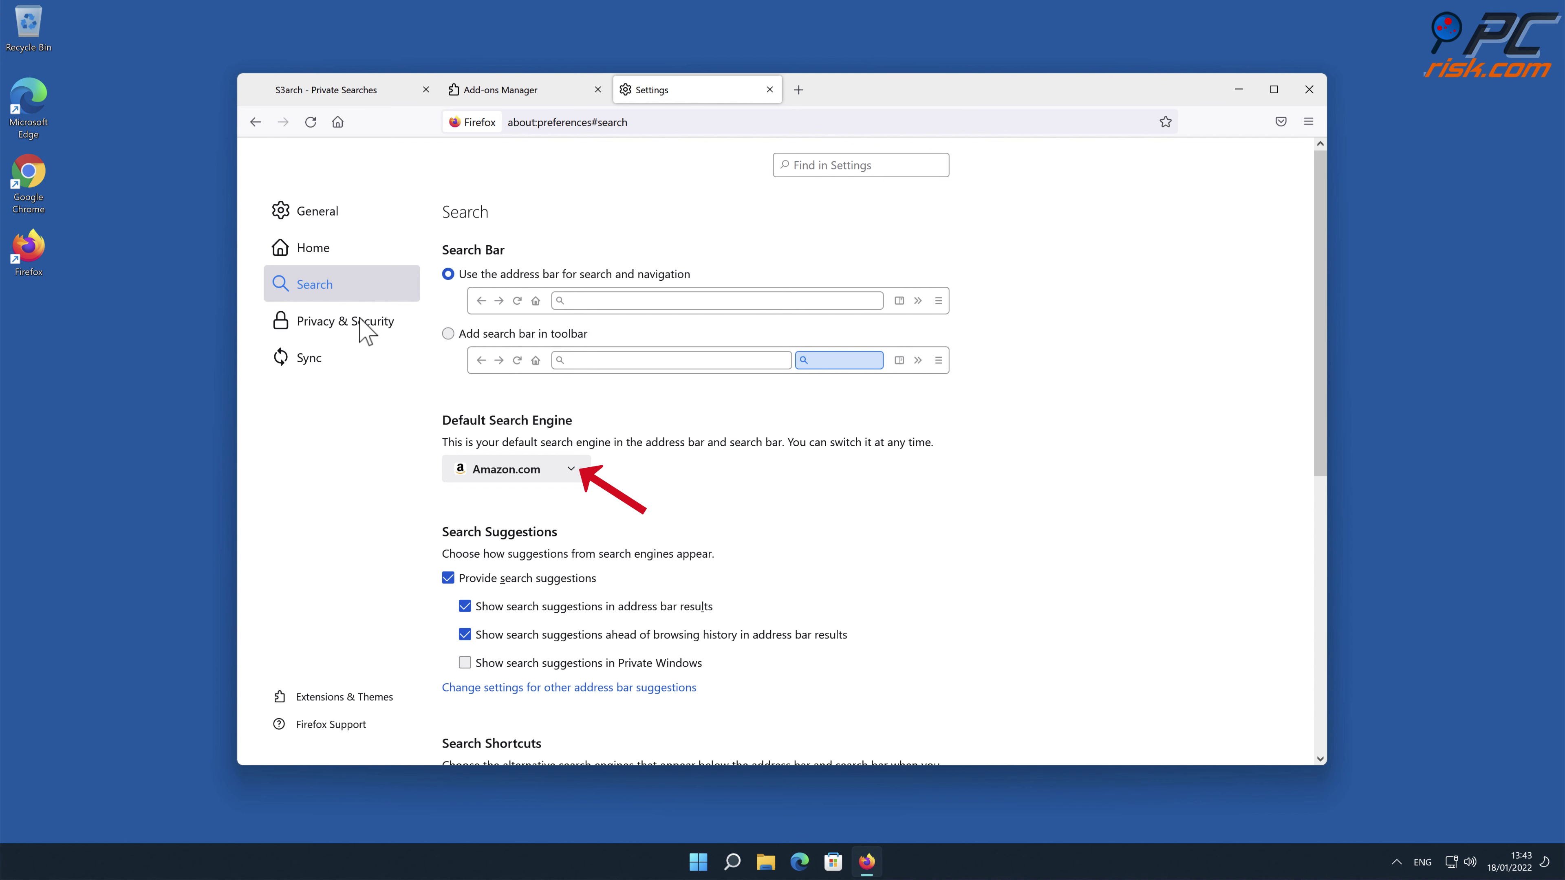
{"action": "left_click", "coordinate": [571, 470]}
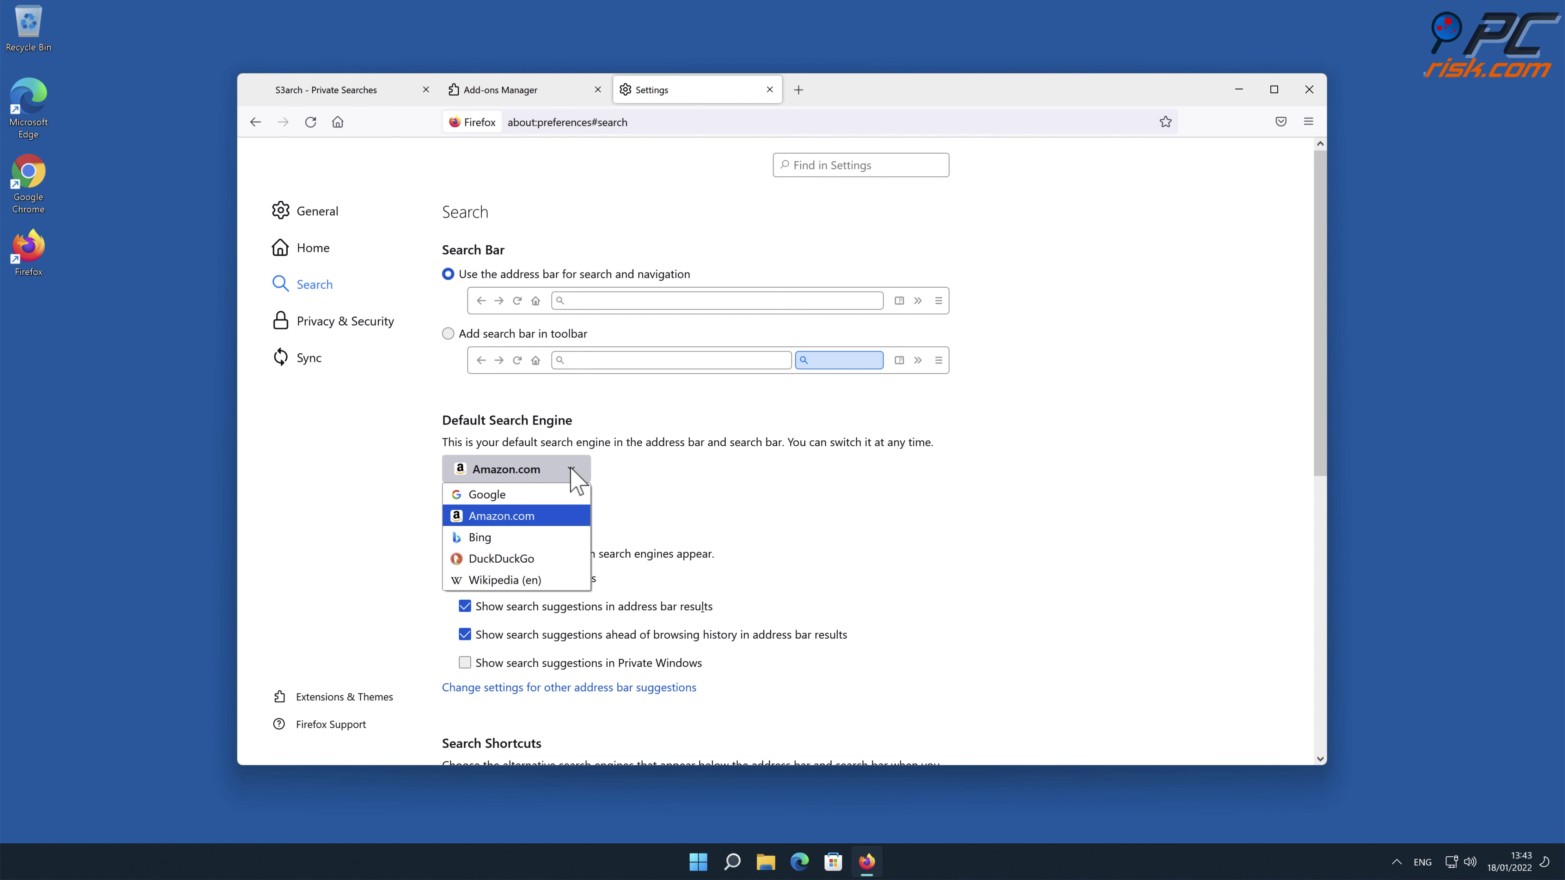
{"action": "left_click", "coordinate": [530, 497]}
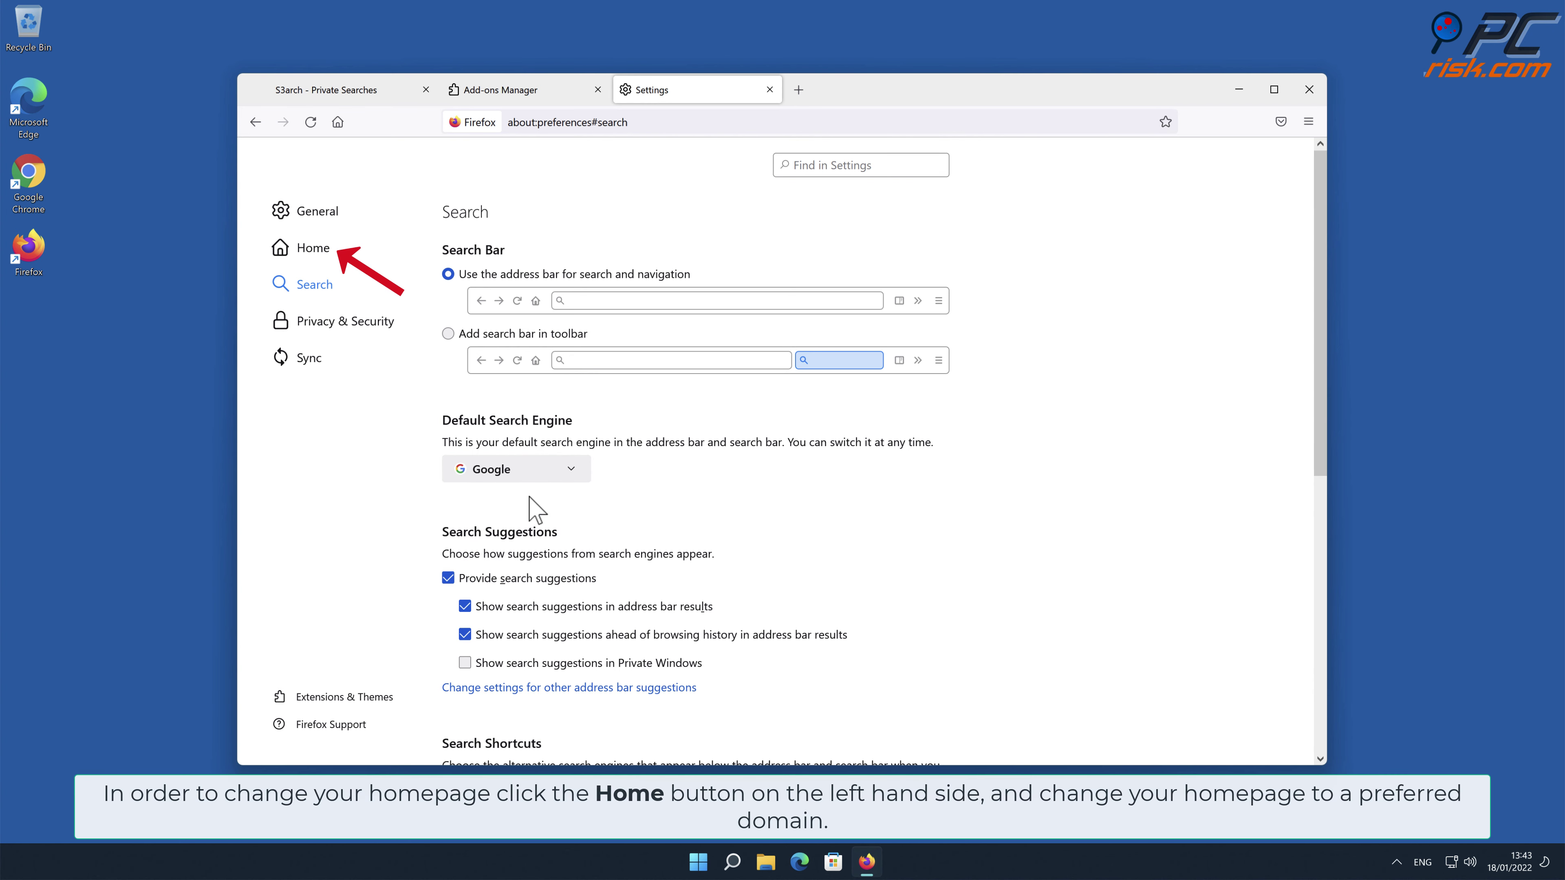
{"action": "left_click", "coordinate": [314, 251]}
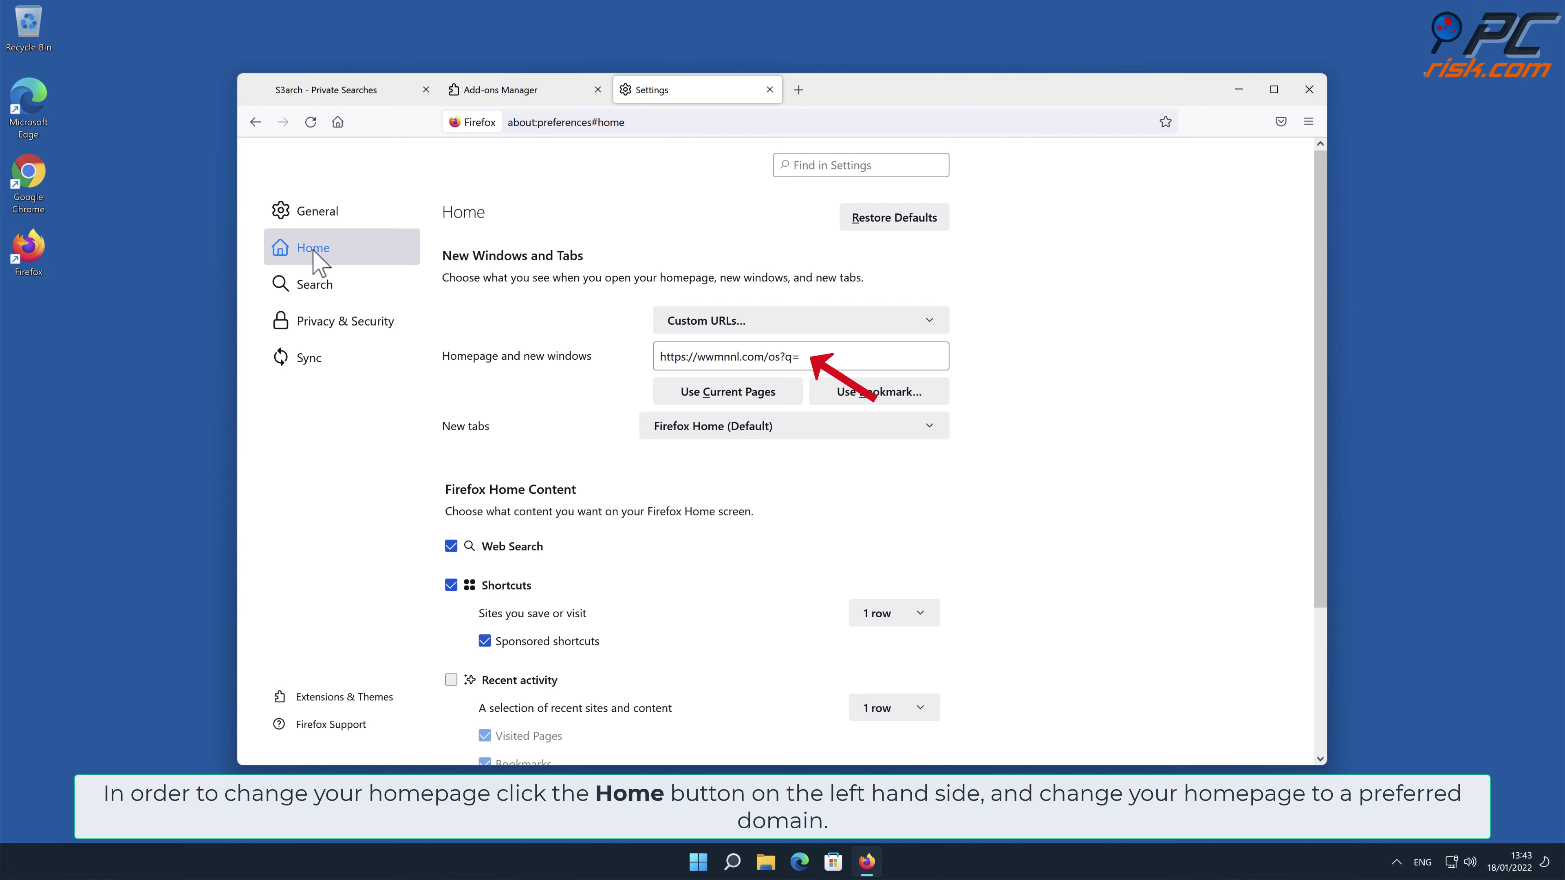
{"action": "left_click_drag", "start_coordinate": [801, 356], "coordinate": [648, 358]}
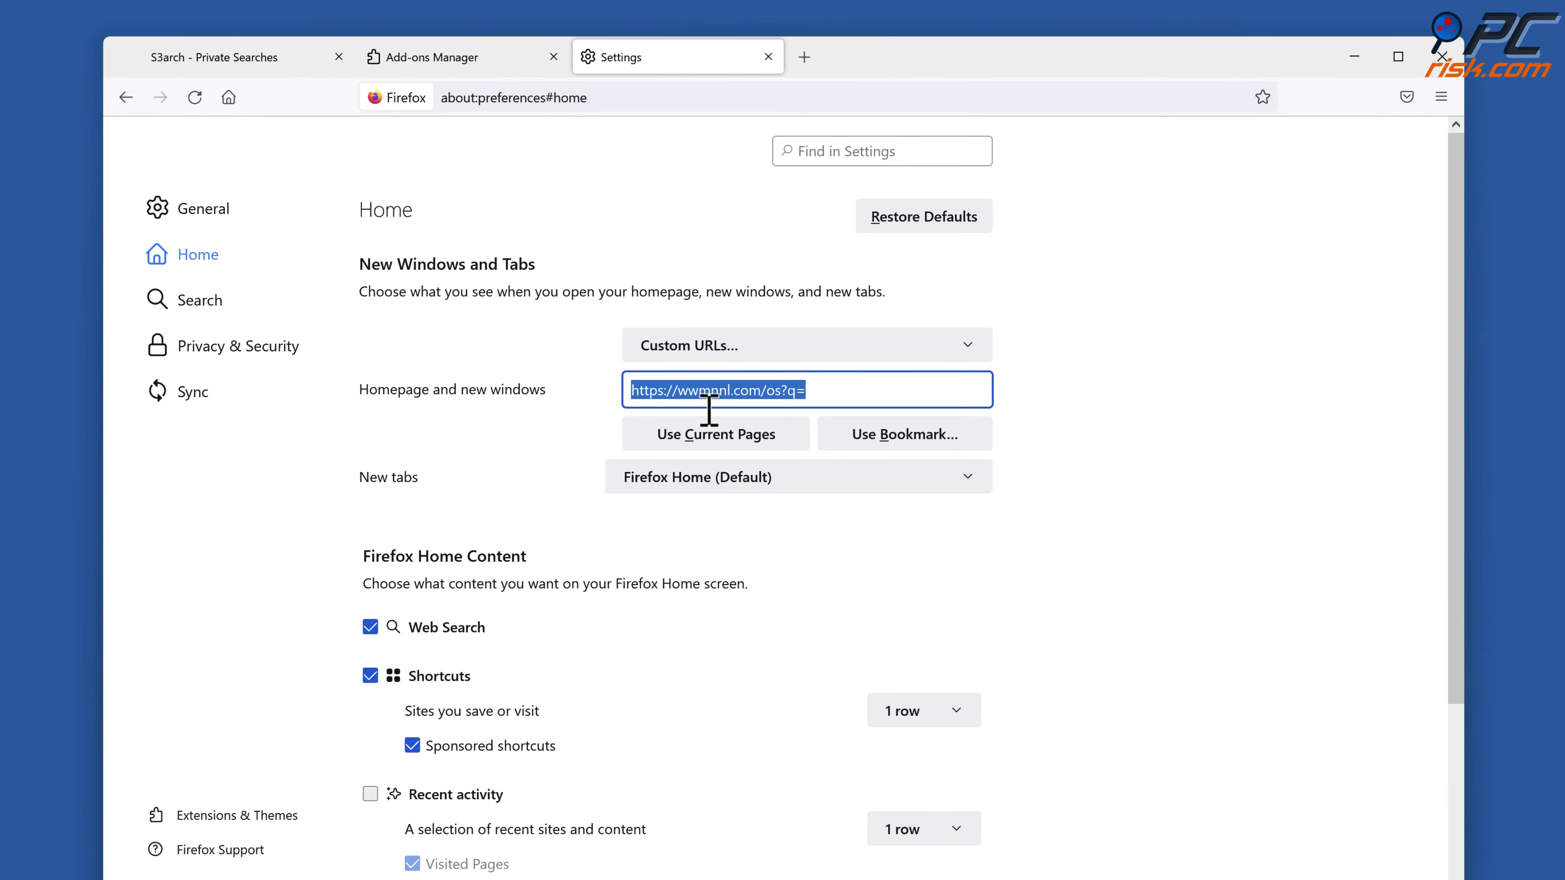
{"action": "type", "text": "www.google.com"}
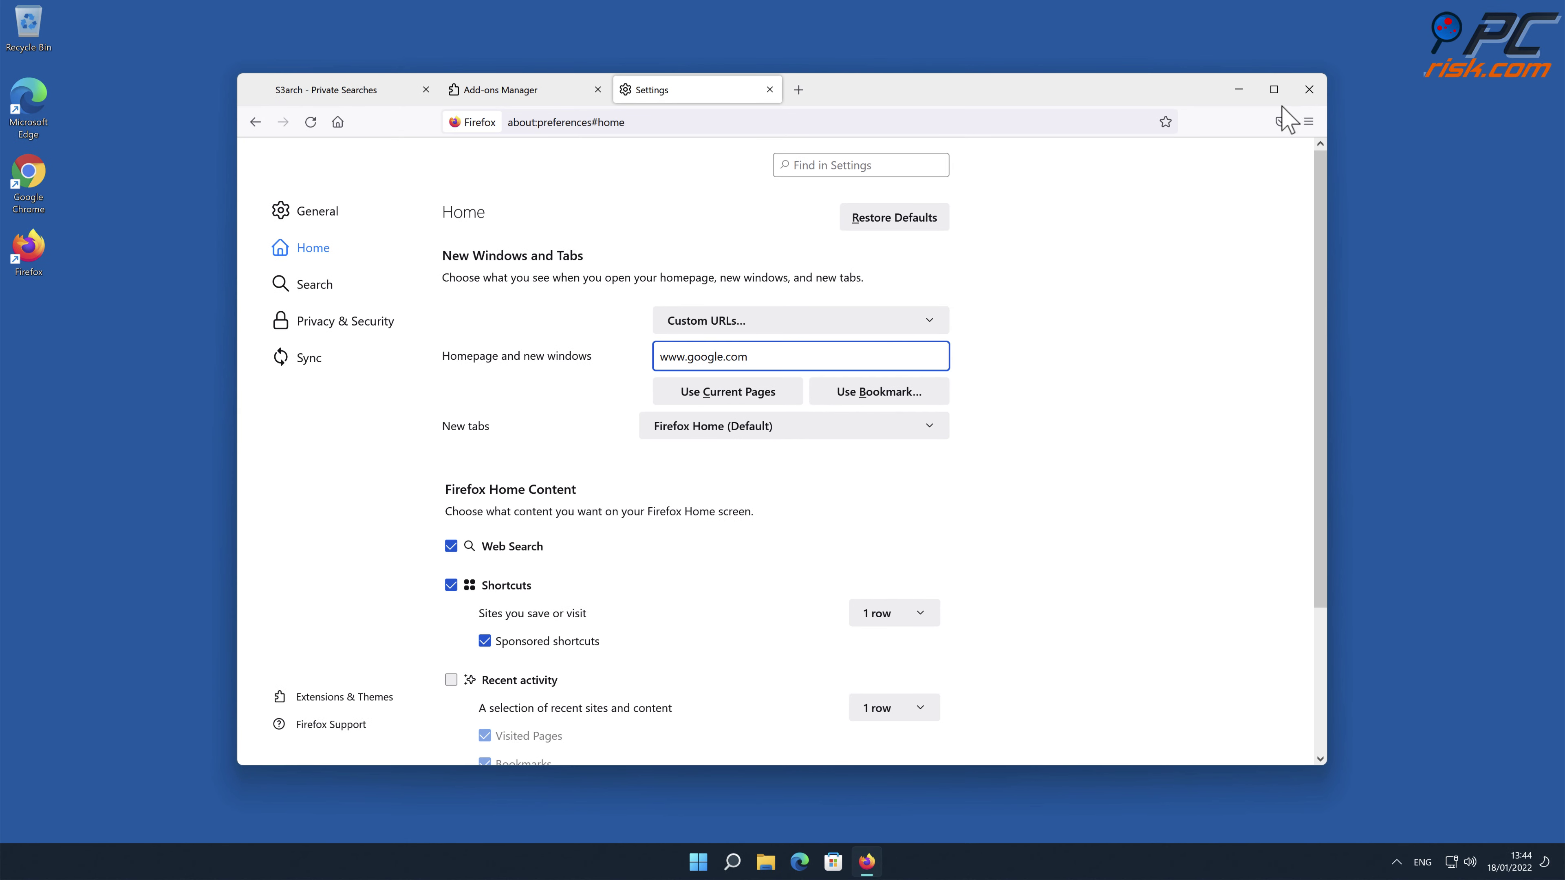
{"action": "left_click", "coordinate": [1304, 94]}
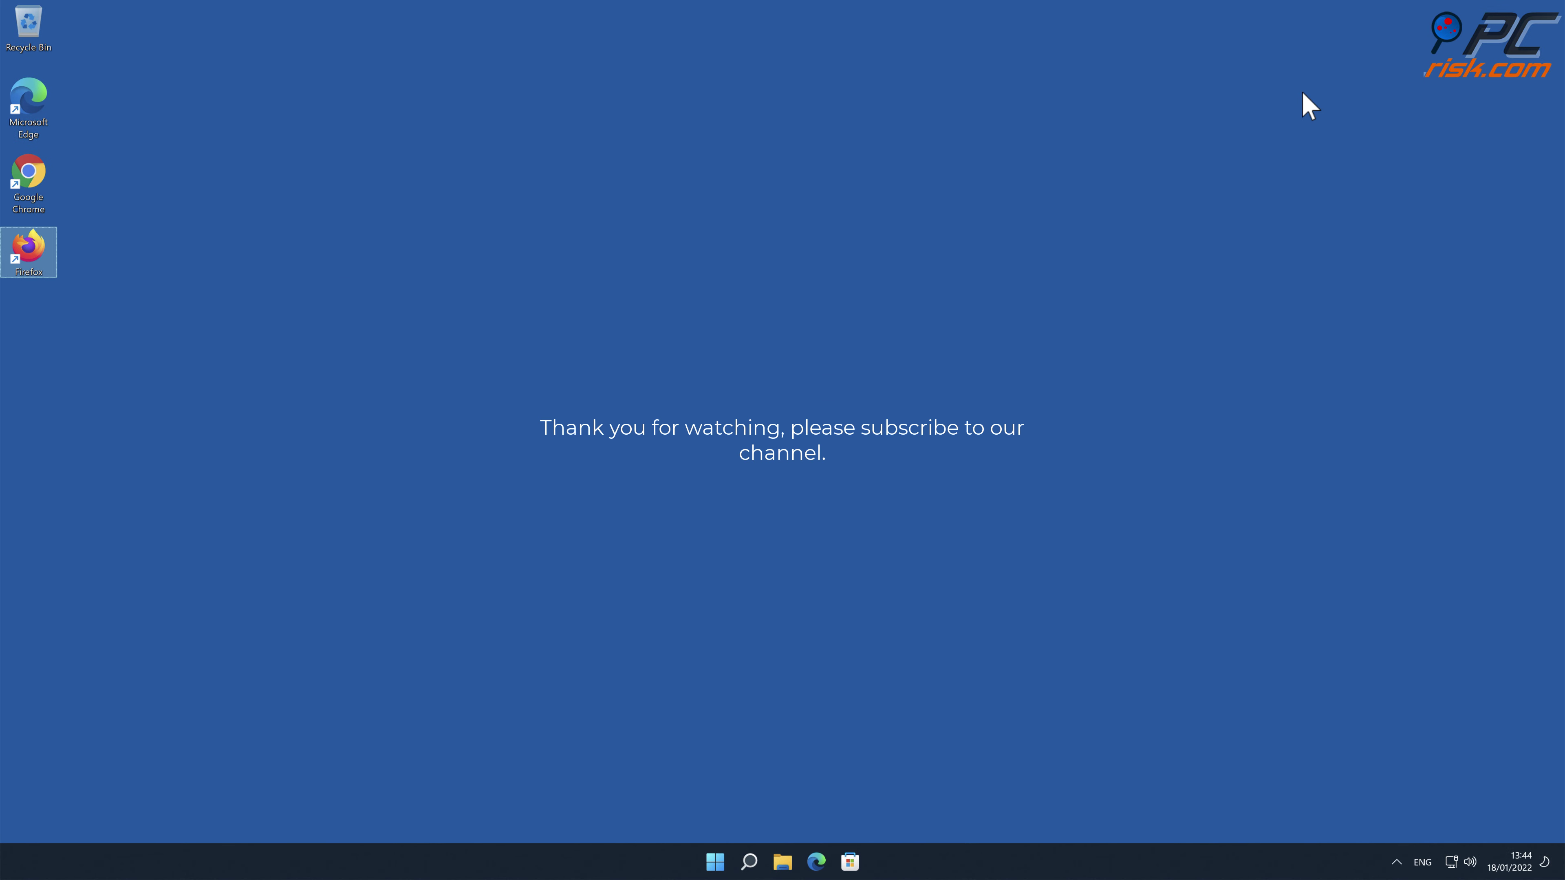